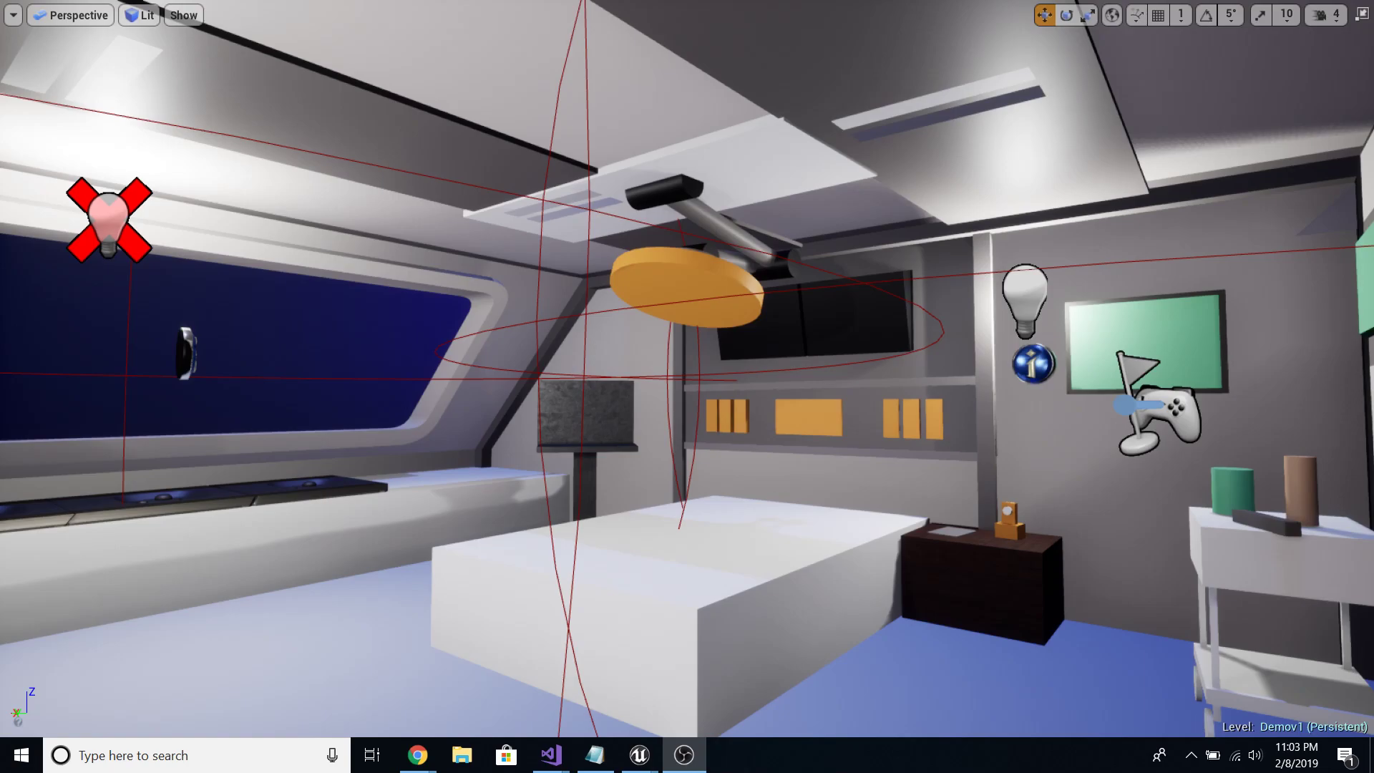
Step: Examine the bed area of the med bay, selecting the wall monitors above the headboard for a closer look
{"action": "right_click_drag", "start_coordinate": [785, 433], "coordinate": [573, 386]}
{"action": "right_click_drag", "start_coordinate": [501, 342], "coordinate": [122, 359]}
{"action": "right_click_drag", "start_coordinate": [687, 387], "coordinate": [1231, 384]}
{"action": "right_click_drag", "start_coordinate": [358, 358], "coordinate": [57, 365]}
{"action": "right_click_drag", "start_coordinate": [687, 387], "coordinate": [619, 494]}
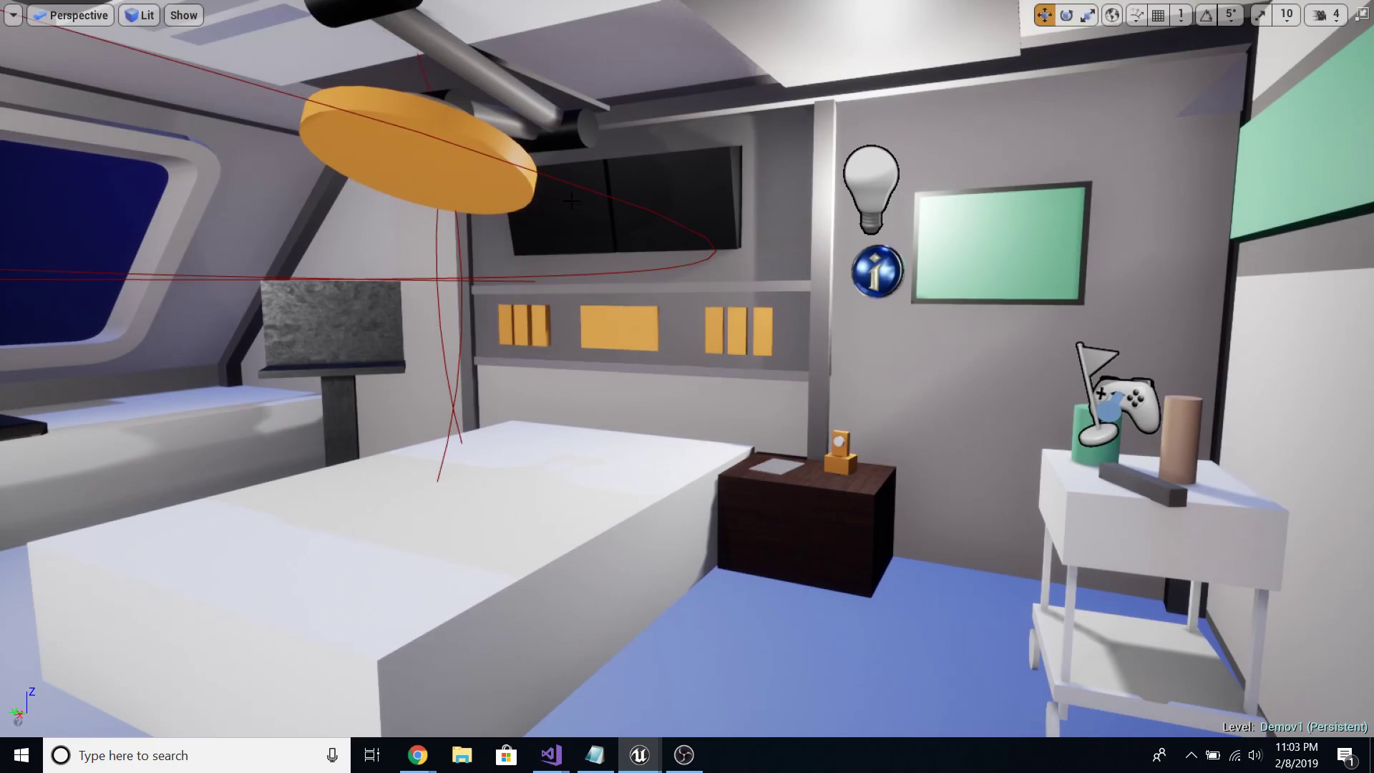
{"action": "left_click", "coordinate": [673, 207]}
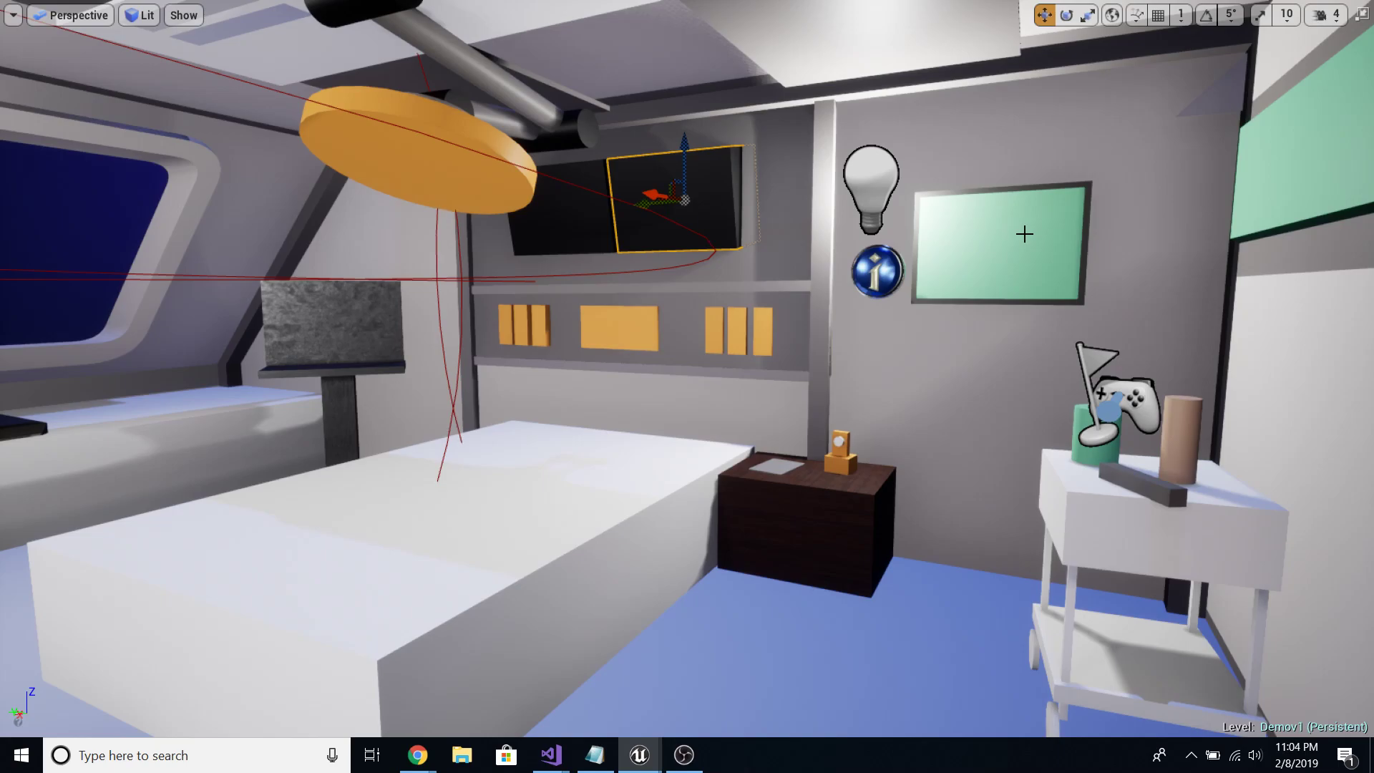
{"action": "left_click", "coordinate": [930, 135]}
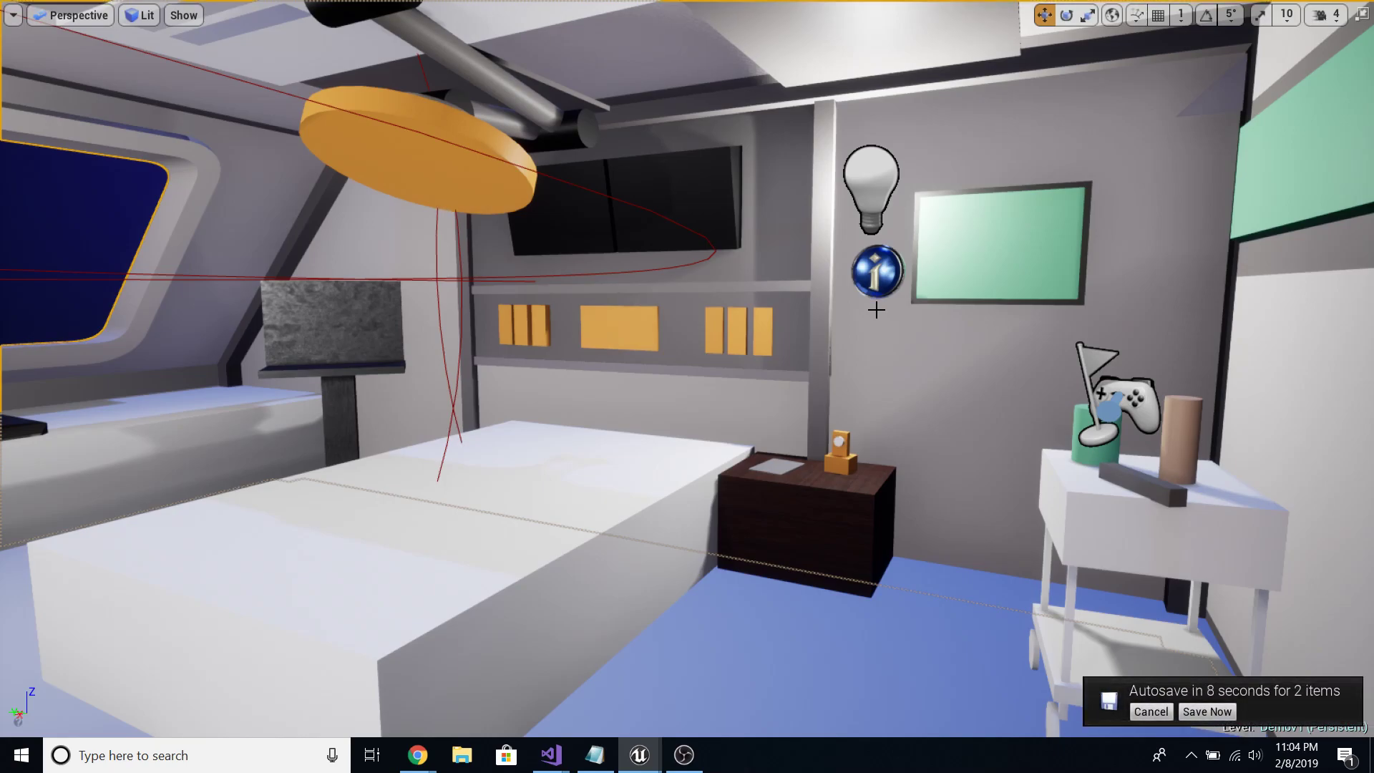
{"action": "left_click", "coordinate": [635, 207]}
{"action": "left_click", "coordinate": [577, 213]}
{"action": "right_click_drag", "start_coordinate": [634, 270], "coordinate": [591, 272]}
{"action": "key", "text": "w"}
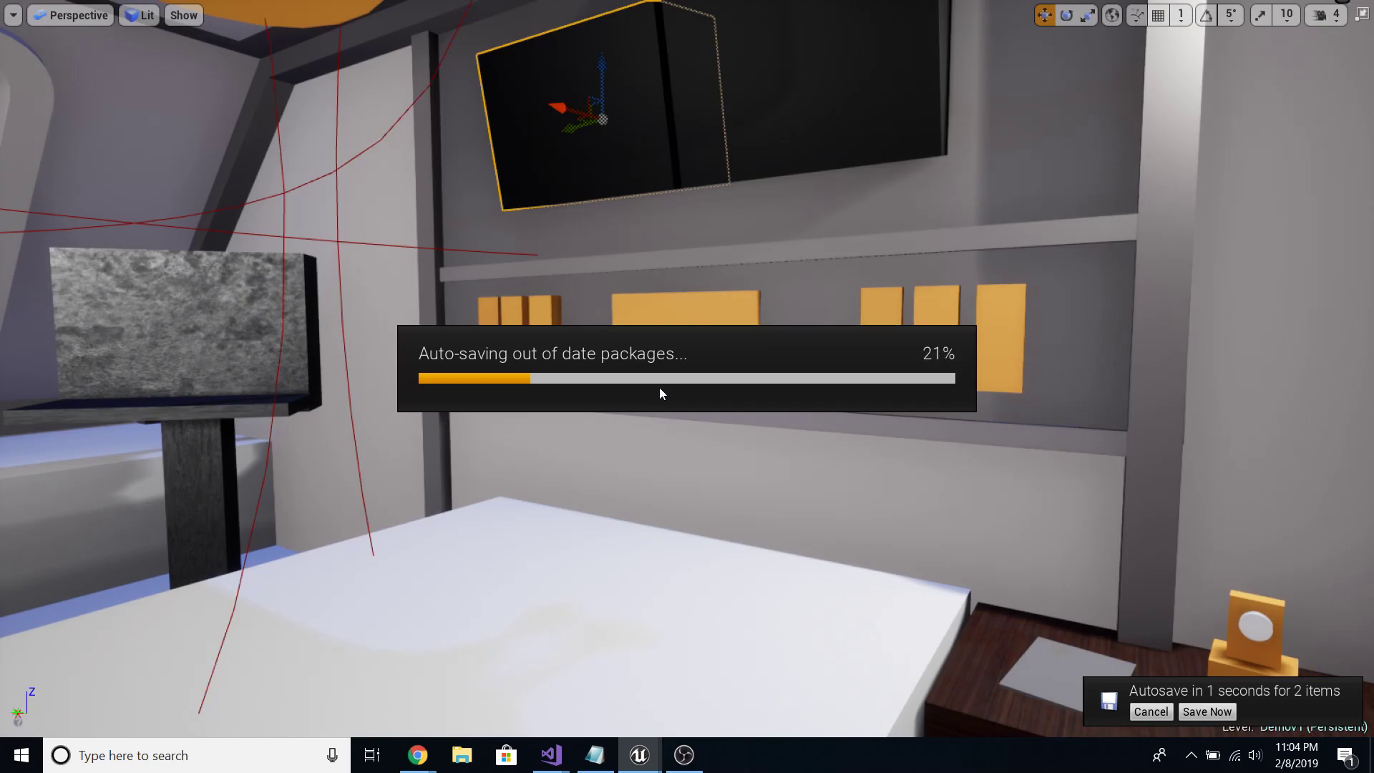
{"action": "scroll", "coordinate": [825, 400], "scroll_direction": "down", "scroll_amount": 6}
{"action": "scroll", "coordinate": [825, 405], "scroll_direction": "up", "scroll_amount": 4}
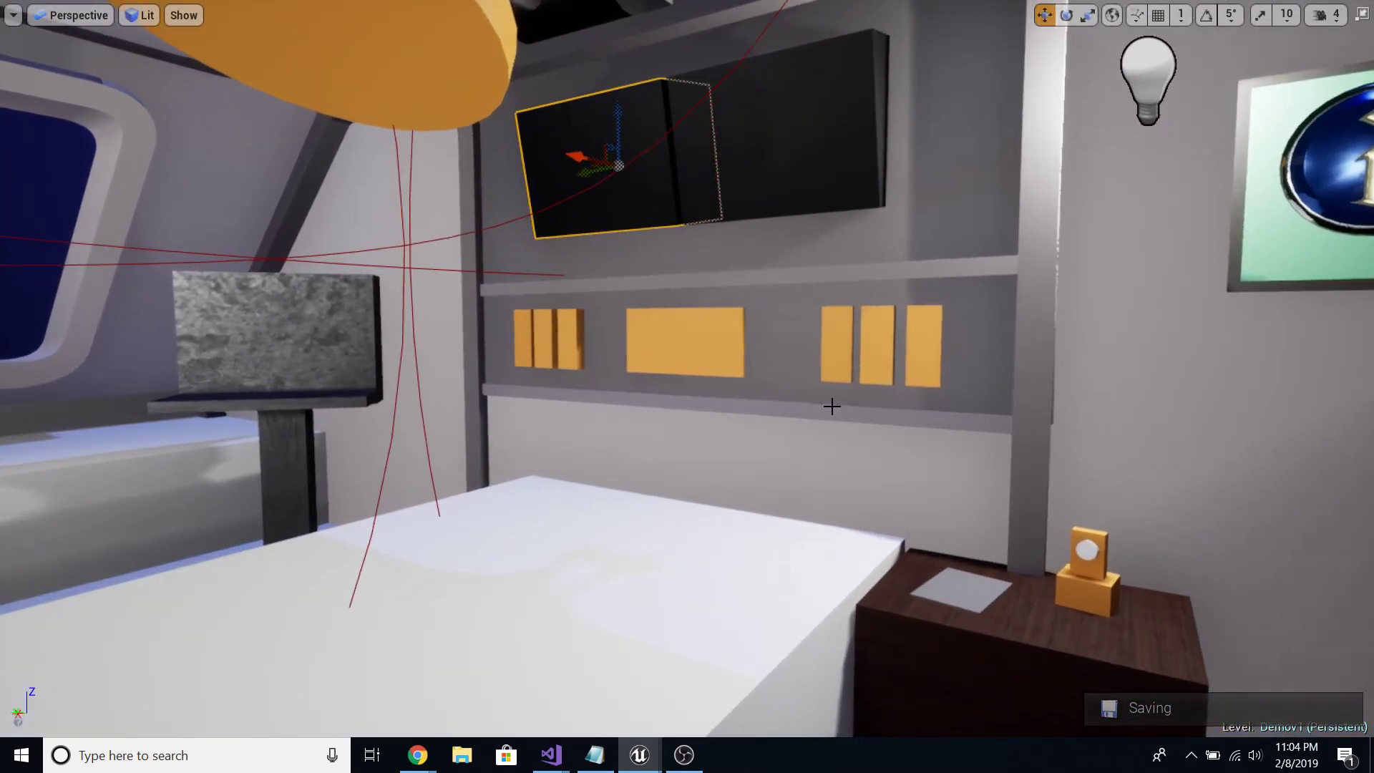
Step: Inspect the rest of the med bay, including the nightstand, the window bench and the papers on the wooden desk
{"action": "right_click_drag", "start_coordinate": [682, 439], "coordinate": [812, 469]}
{"action": "key", "text": "d"}
{"action": "key", "text": "w"}
{"action": "right_click_drag", "start_coordinate": [730, 458], "coordinate": [730, 378]}
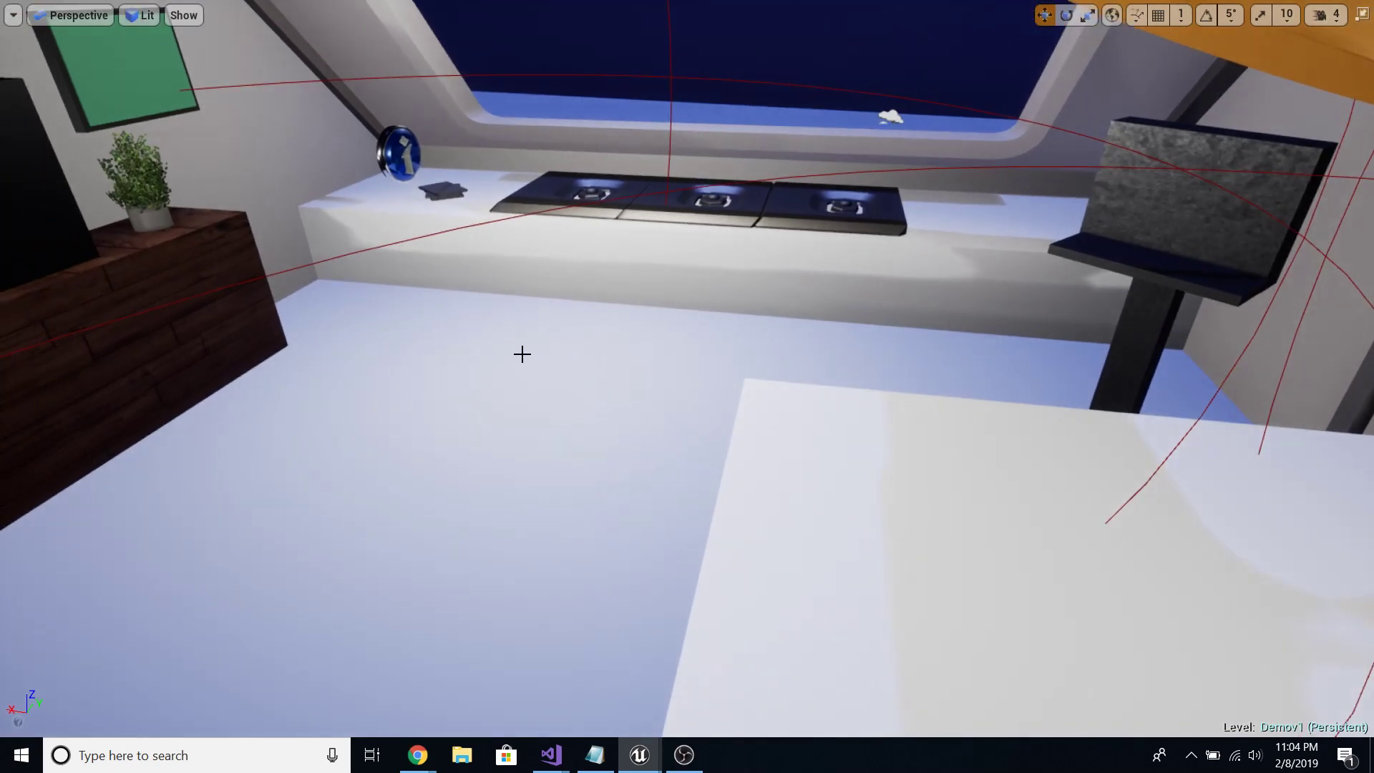
{"action": "right_click_drag", "start_coordinate": [687, 387], "coordinate": [616, 344]}
{"action": "right_click_drag", "start_coordinate": [773, 458], "coordinate": [1024, 580]}
{"action": "right_click_drag", "start_coordinate": [532, 371], "coordinate": [590, 351]}
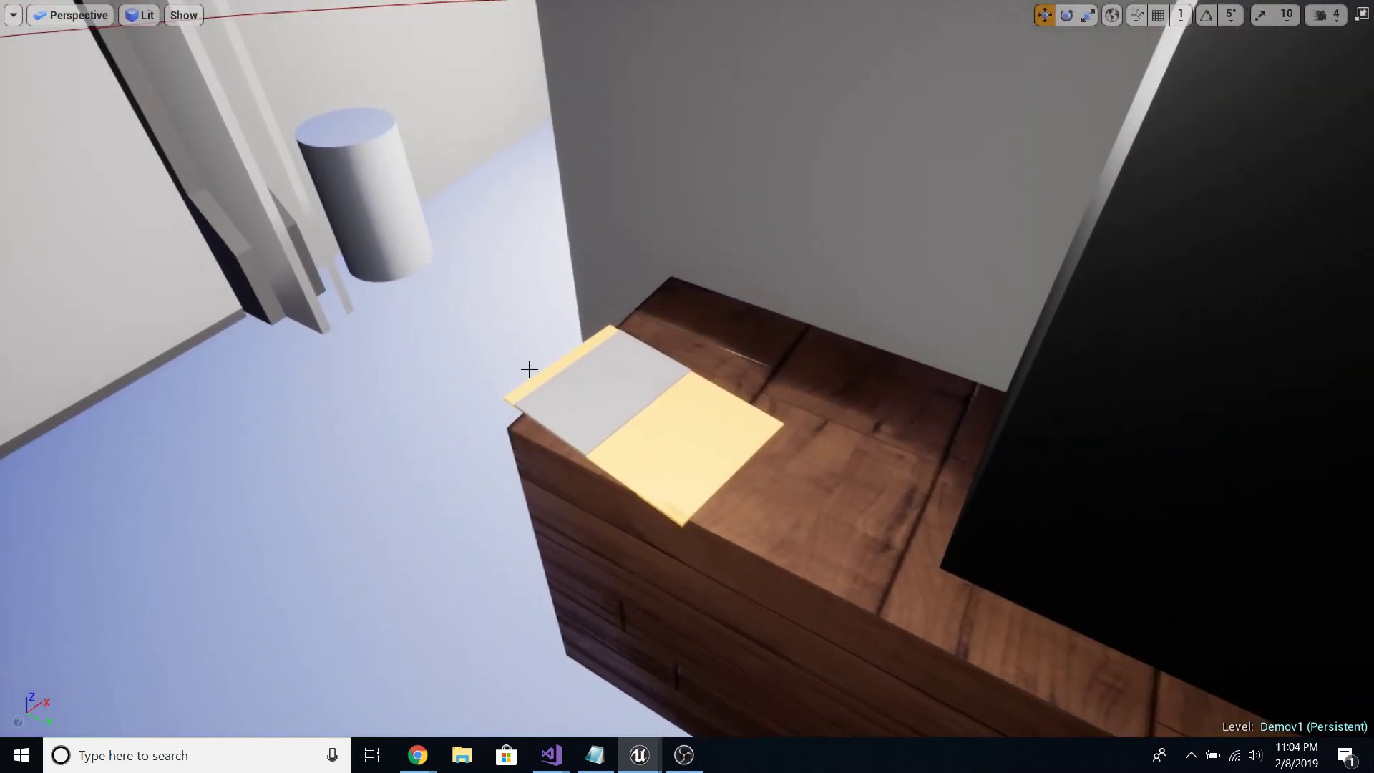
{"action": "mouse_move", "coordinate": [417, 300]}
{"action": "right_mouse_down"}
{"action": "mouse_move", "coordinate": [236, 265]}
{"action": "mouse_move", "coordinate": [201, 244]}
{"action": "mouse_move", "coordinate": [72, 240]}
{"action": "mouse_move", "coordinate": [100, 208]}
{"action": "mouse_move", "coordinate": [172, 207]}
{"action": "mouse_move", "coordinate": [186, 226]}
{"action": "mouse_move", "coordinate": [405, 300]}
{"action": "right_mouse_up"}
{"action": "key", "text": "s"}
{"action": "key", "text": "w"}
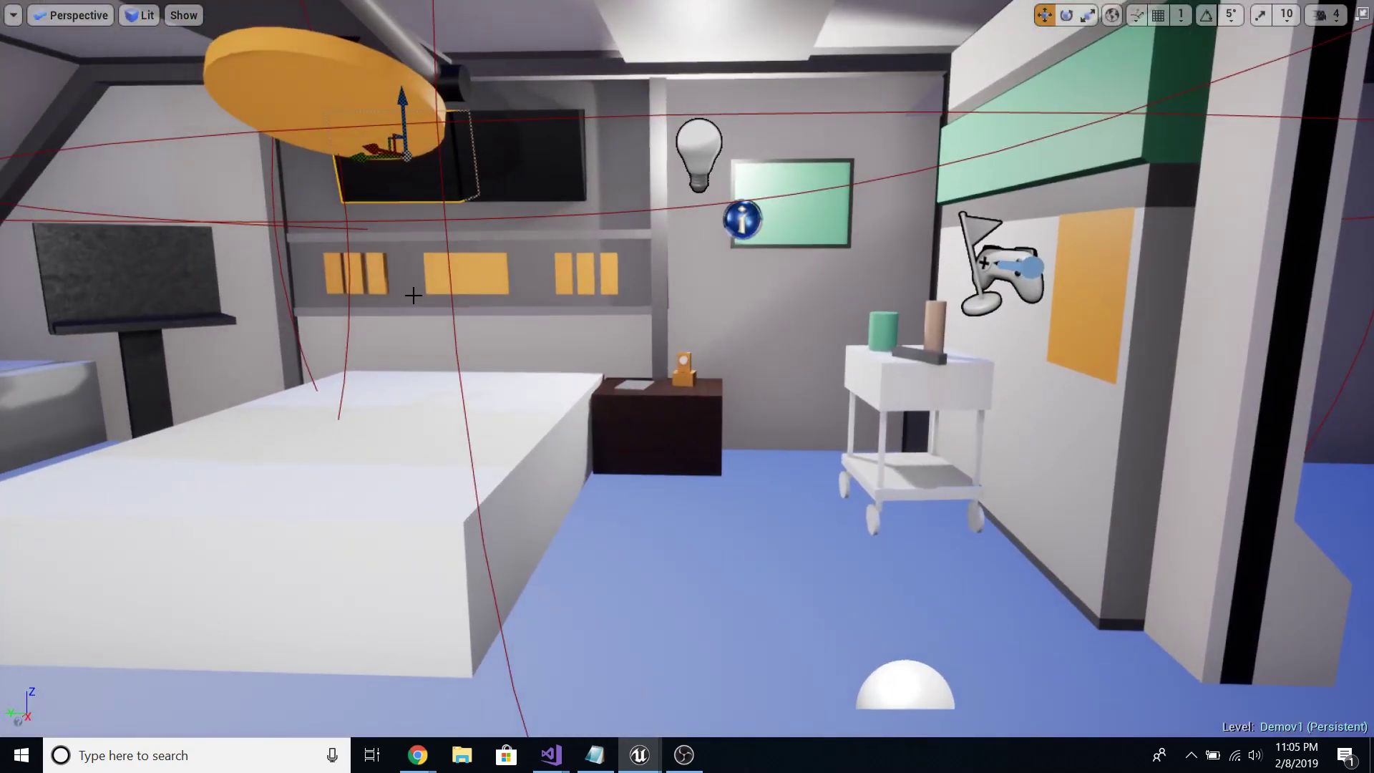
Step: Play the level and walk through the med bay to check the window bench and the dialogue panels near the bed
{"action": "key", "text": "alt+p"}
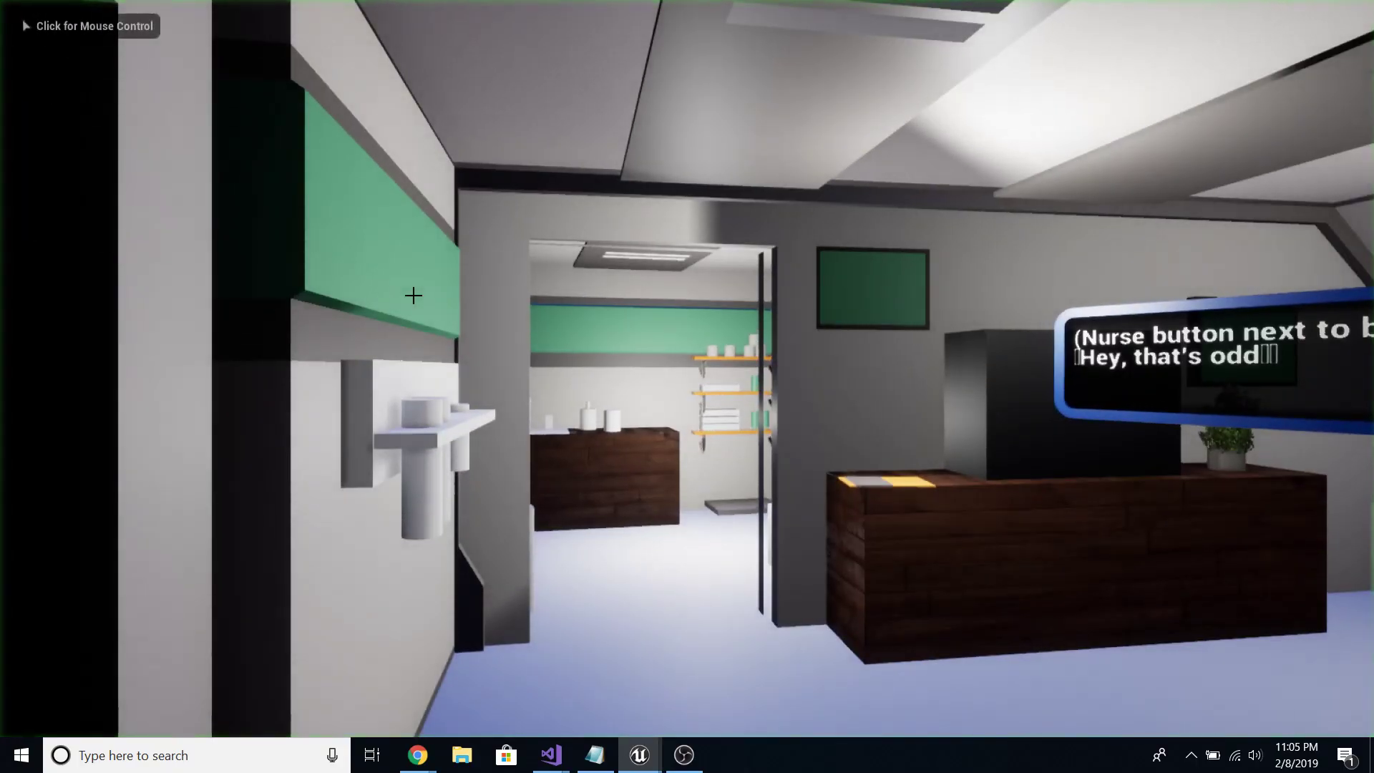
{"action": "left_click", "coordinate": [797, 608]}
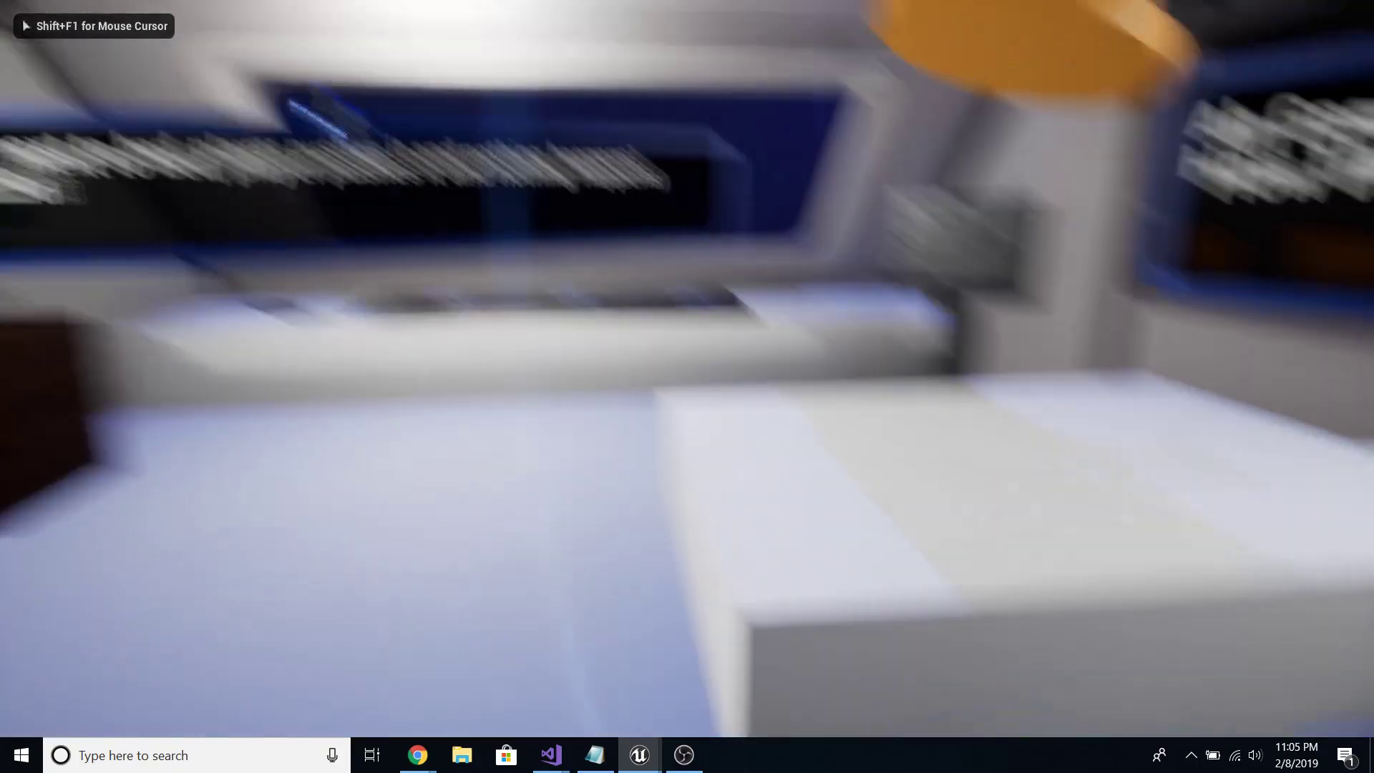
{"action": "key", "text": "w"}
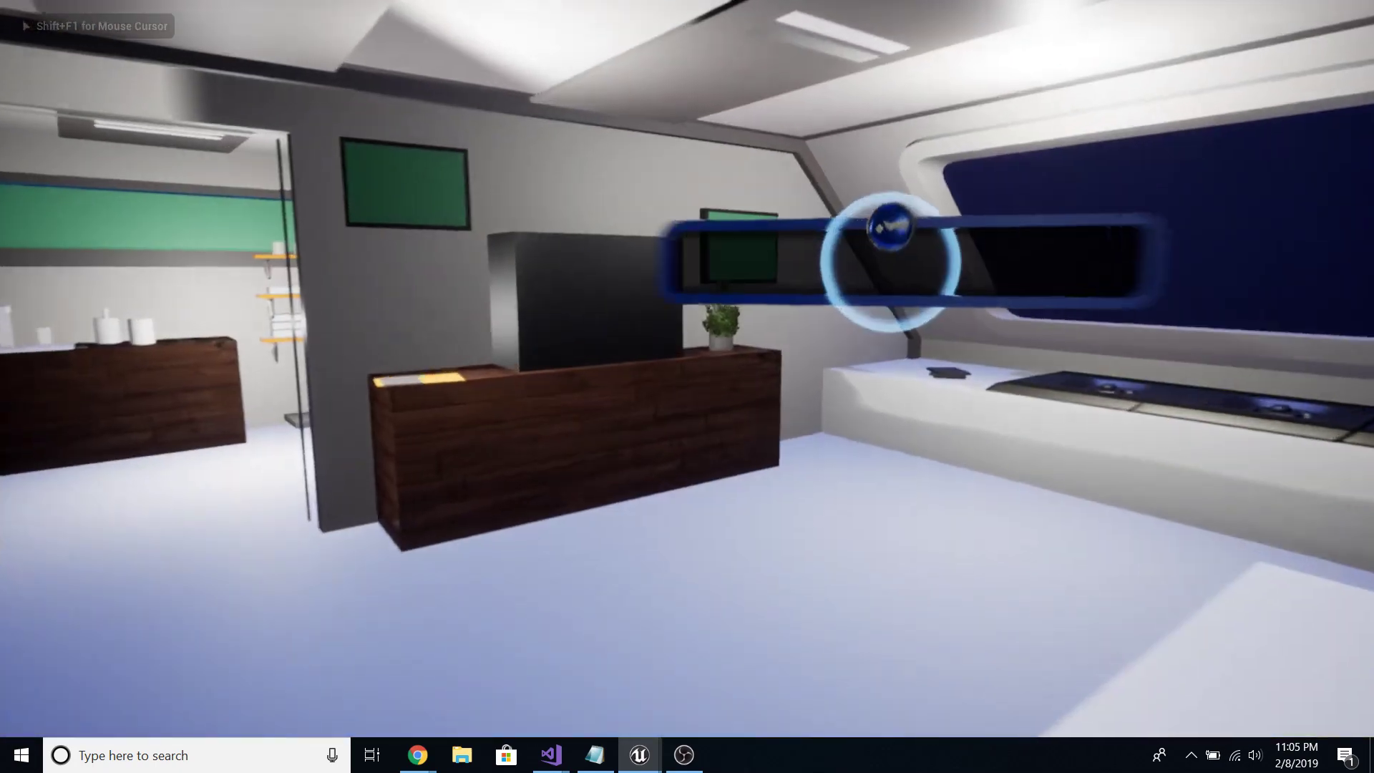
{"action": "key", "text": "w"}
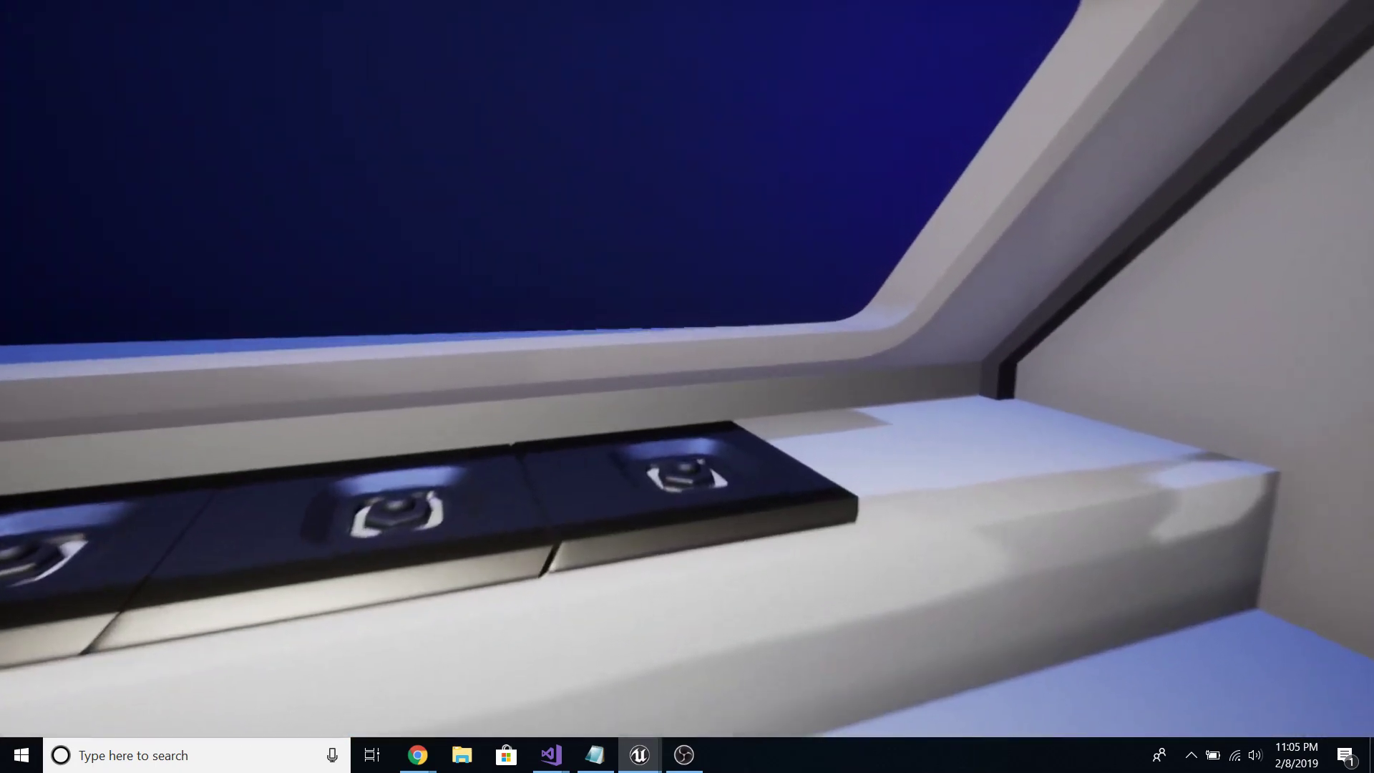
{"action": "key", "text": "w"}
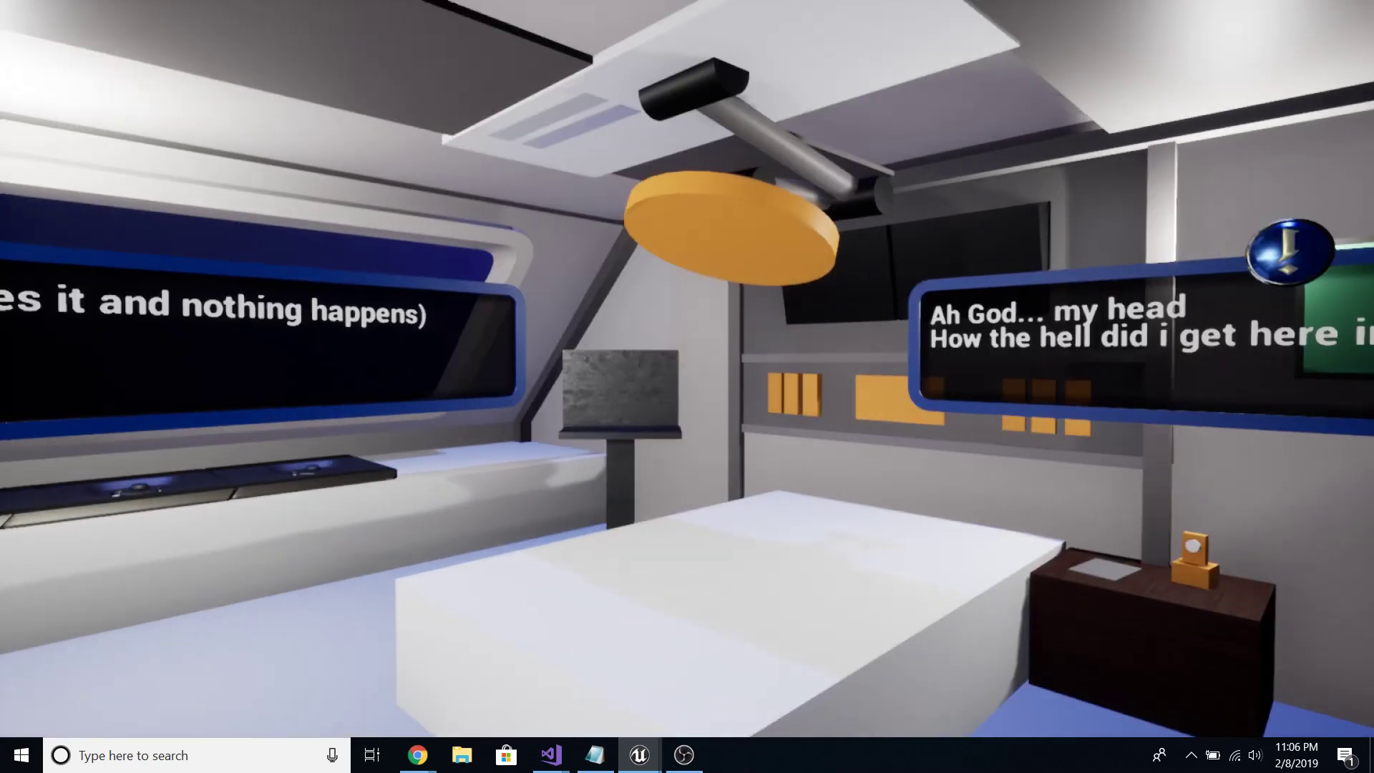
{"action": "key", "text": "a"}
{"action": "key", "text": "d"}
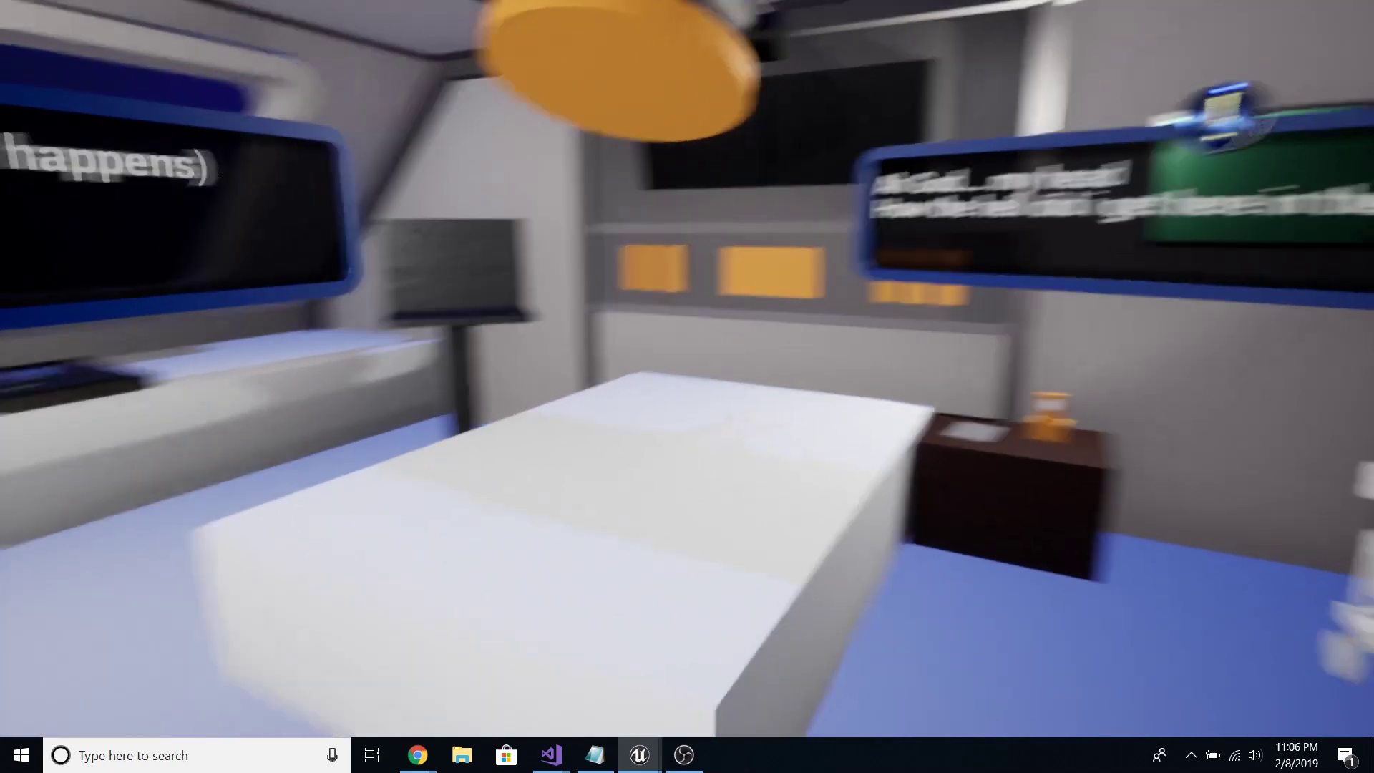
Step: Walk into the adjoining bathroom and examine its wall shelves, wooden counter and sink
{"action": "key", "text": "w"}
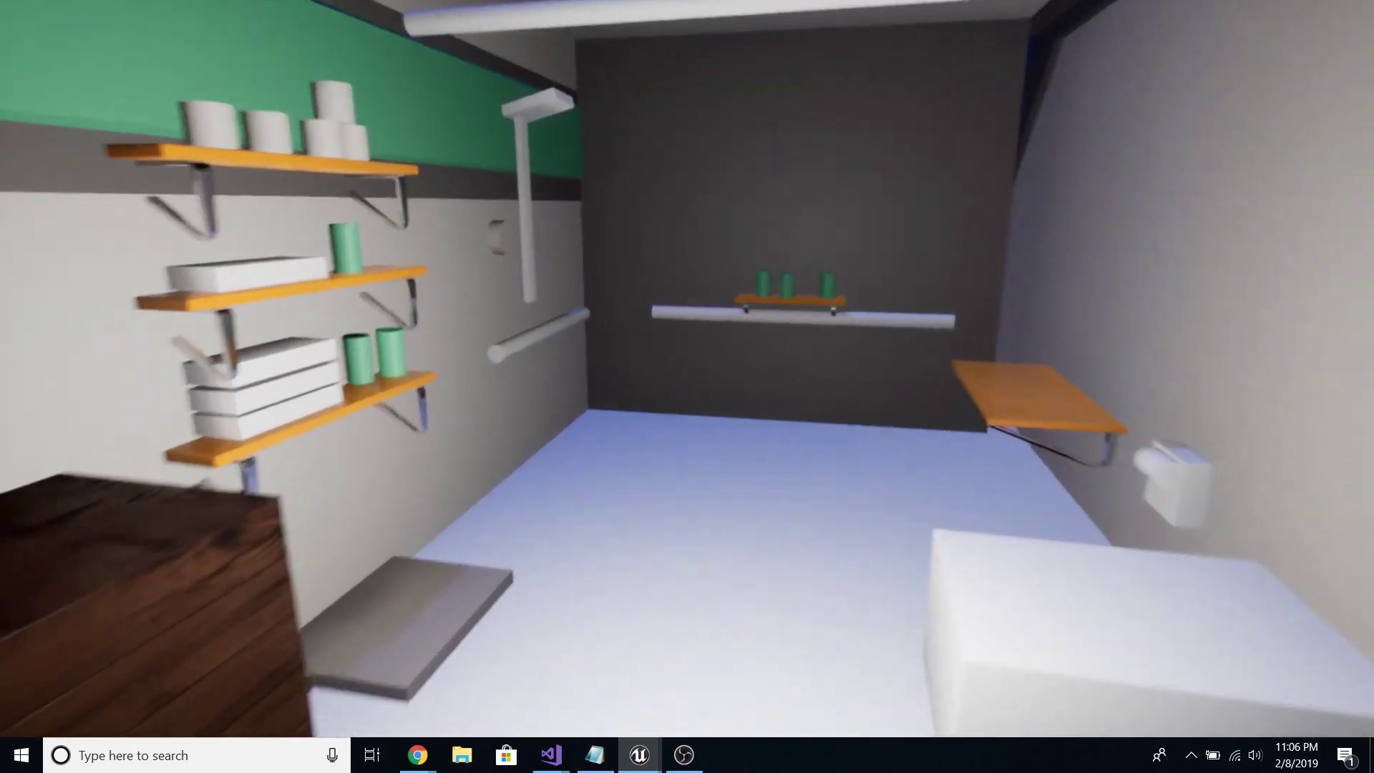
{"action": "key", "text": "d"}
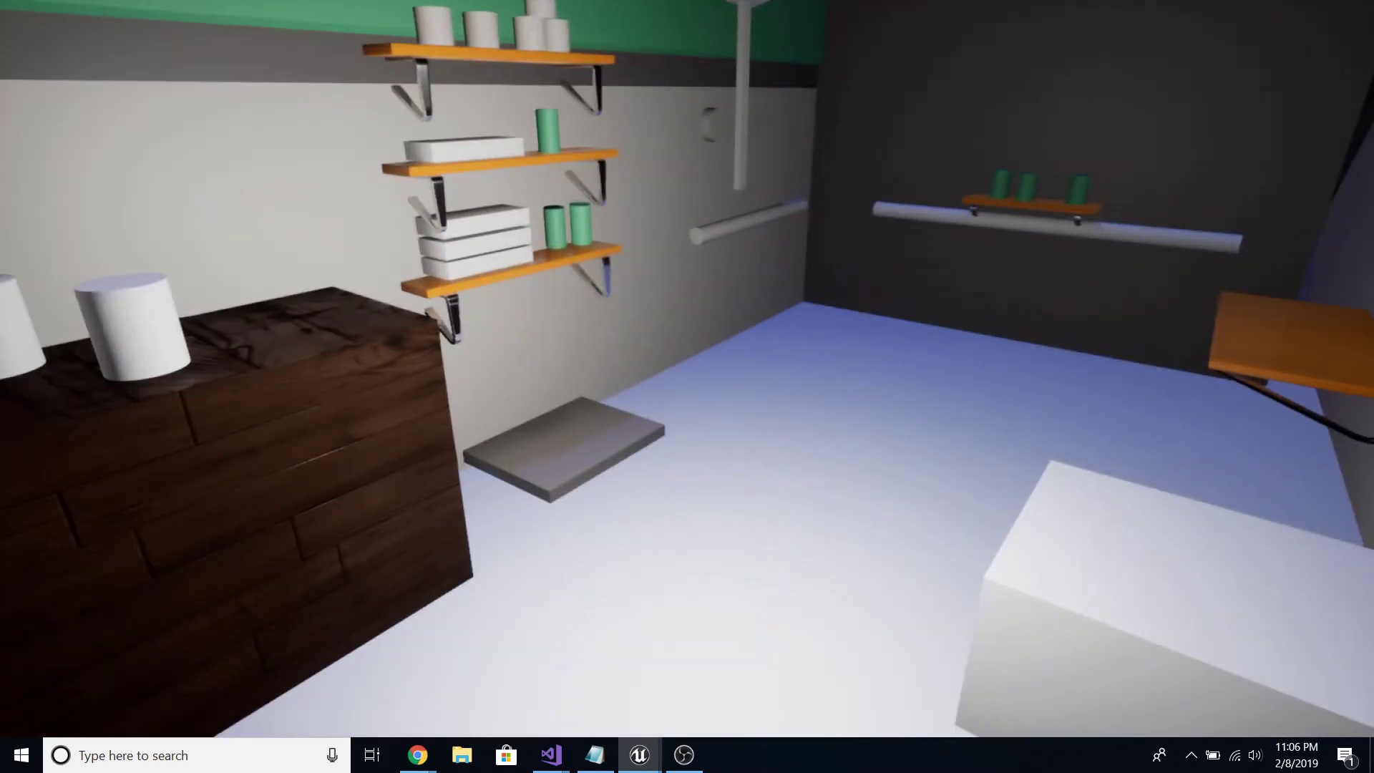
{"action": "key", "text": "w"}
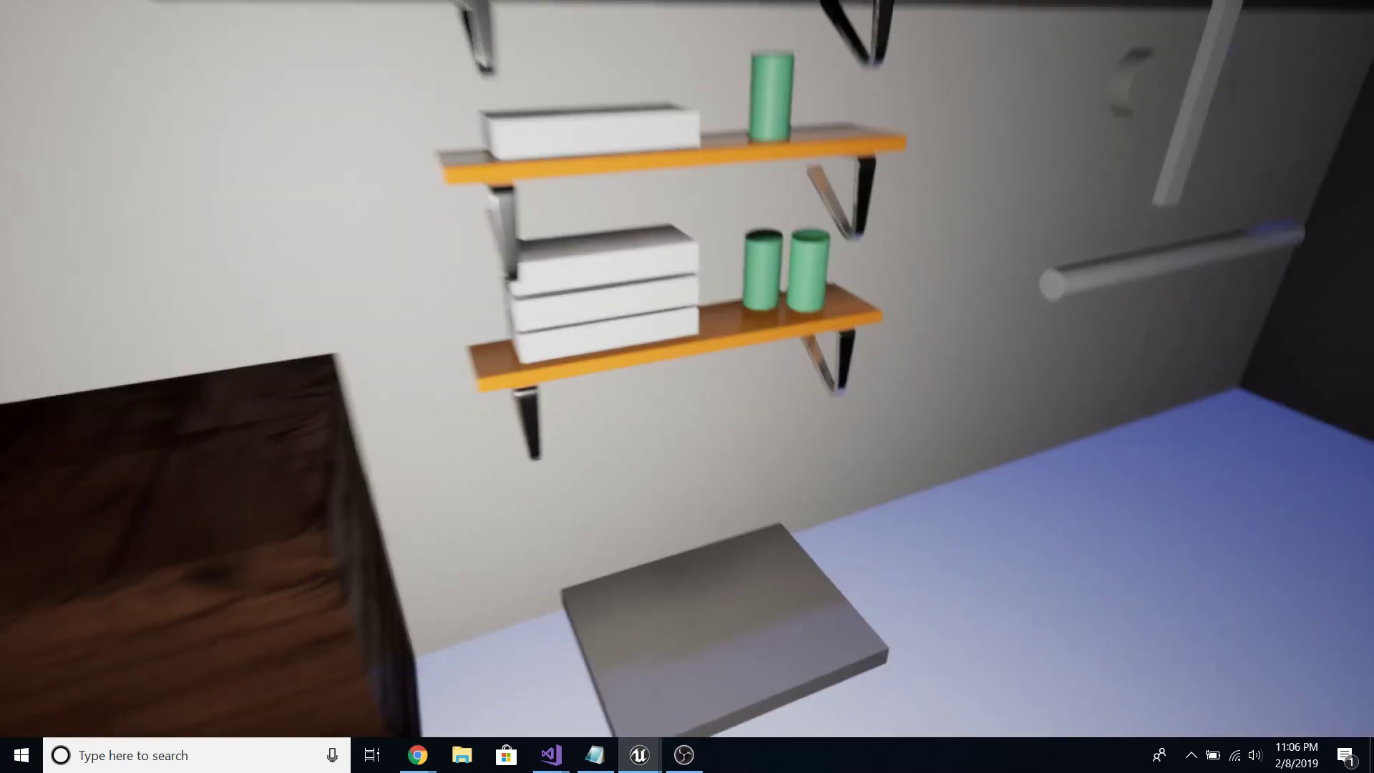
{"action": "key", "text": "a"}
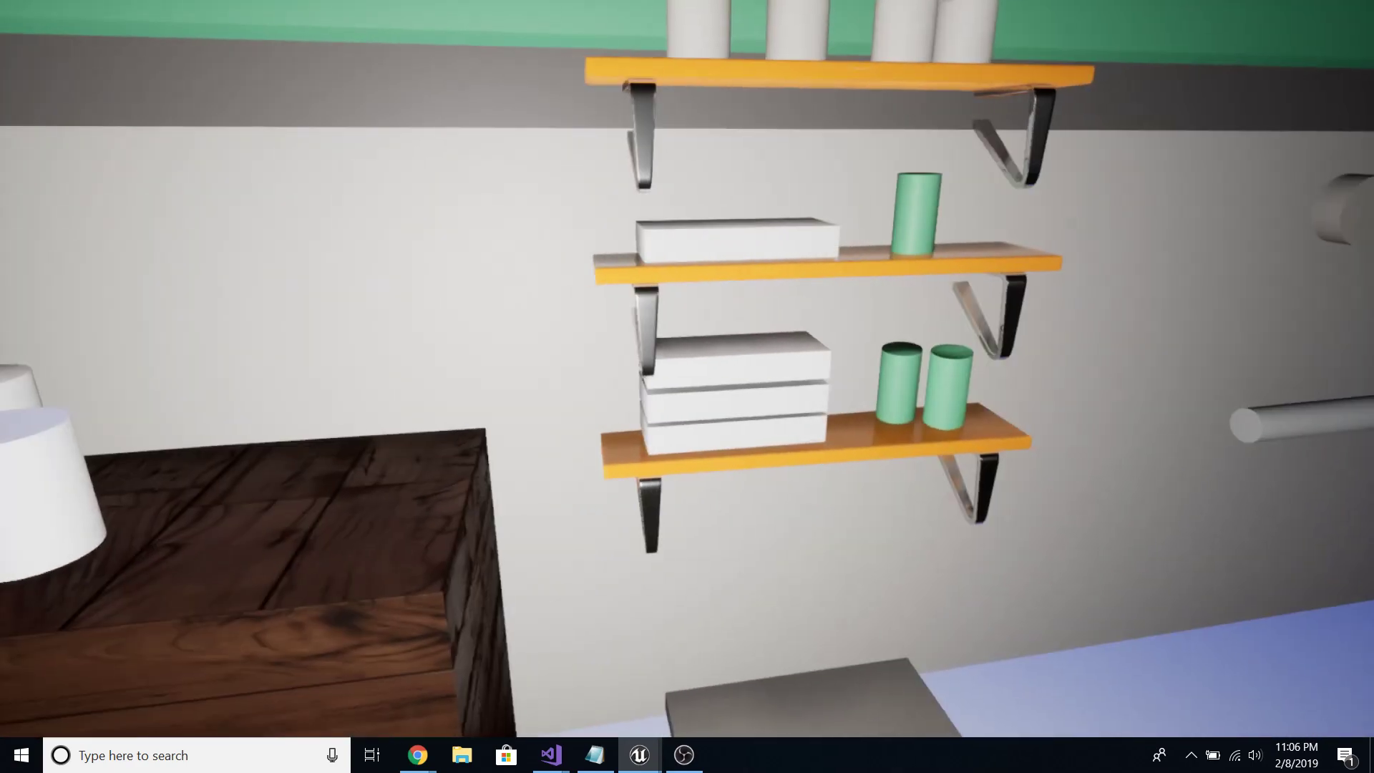
{"action": "key", "text": "d"}
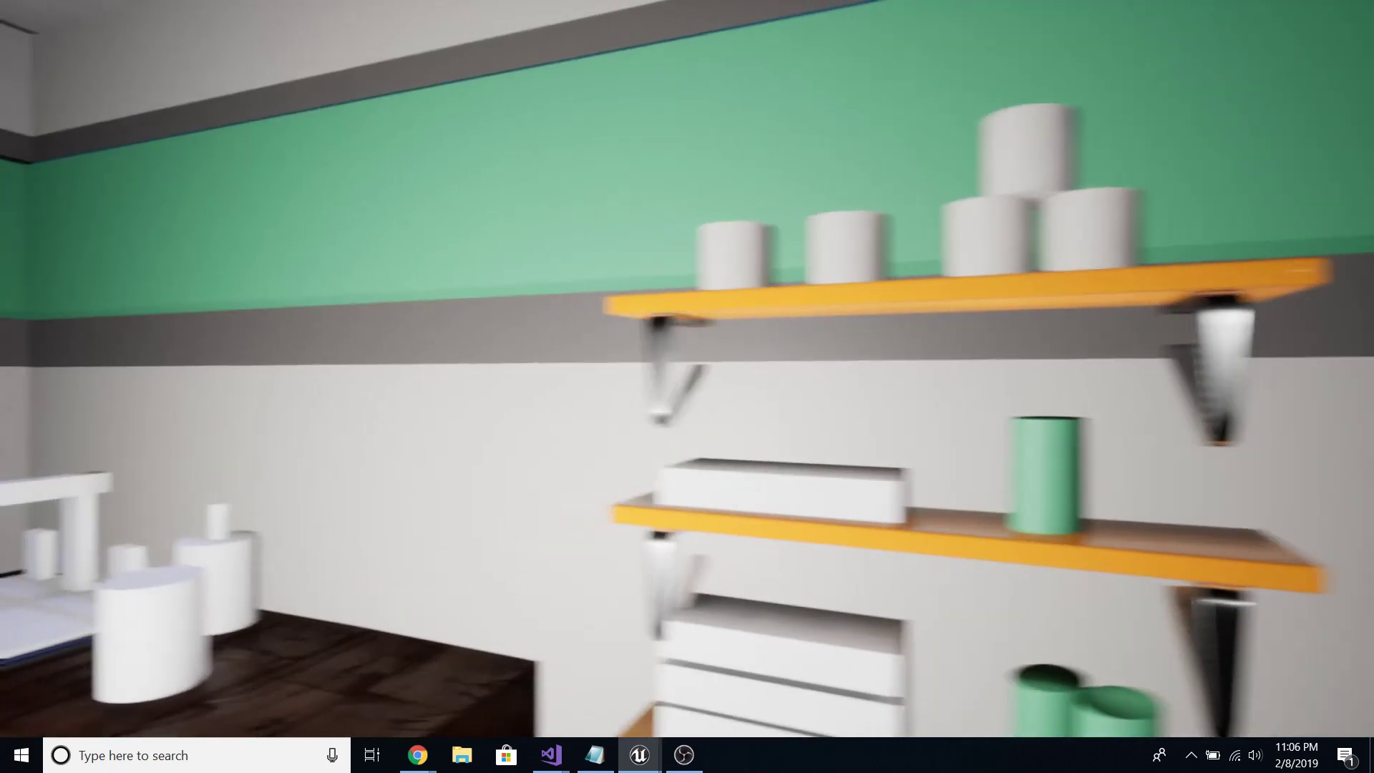
{"action": "key", "text": "a"}
{"action": "key", "text": "w"}
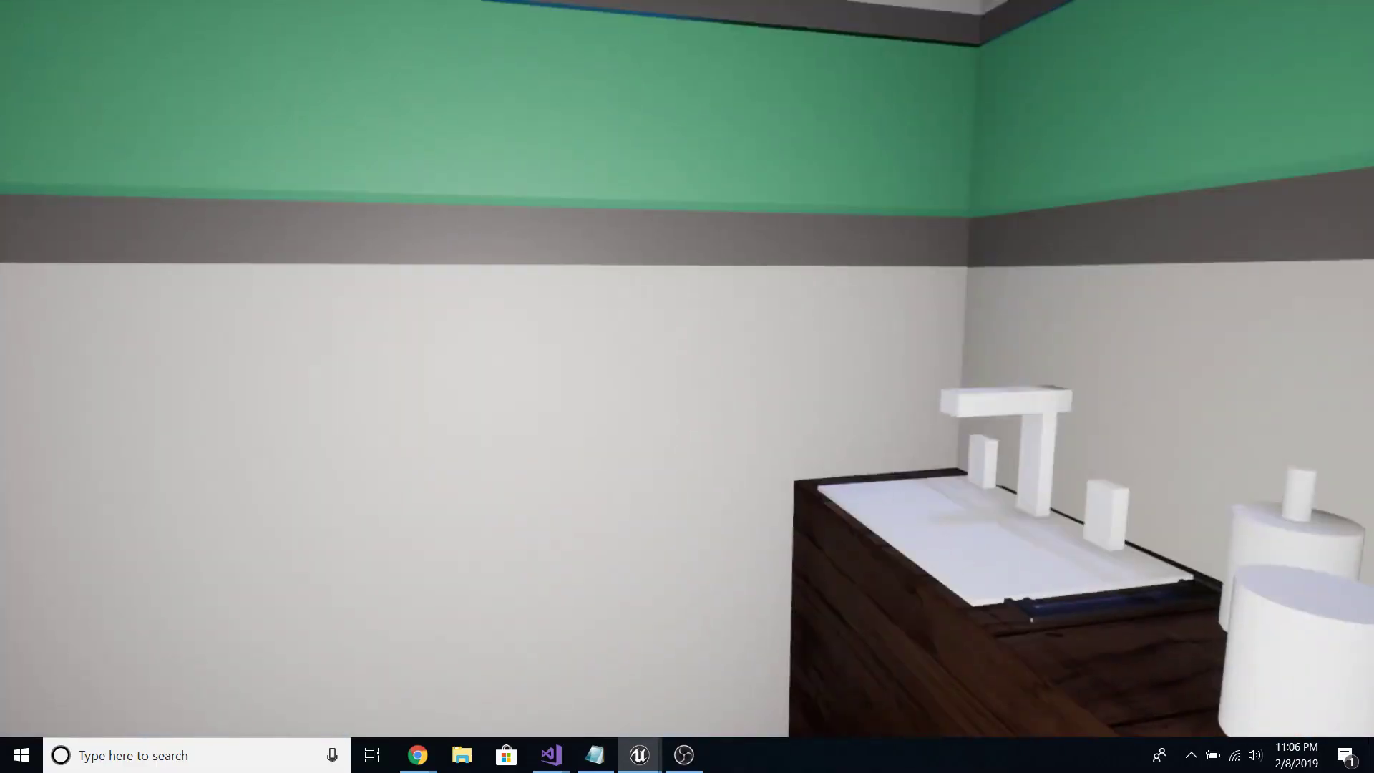
{"action": "key", "text": "s"}
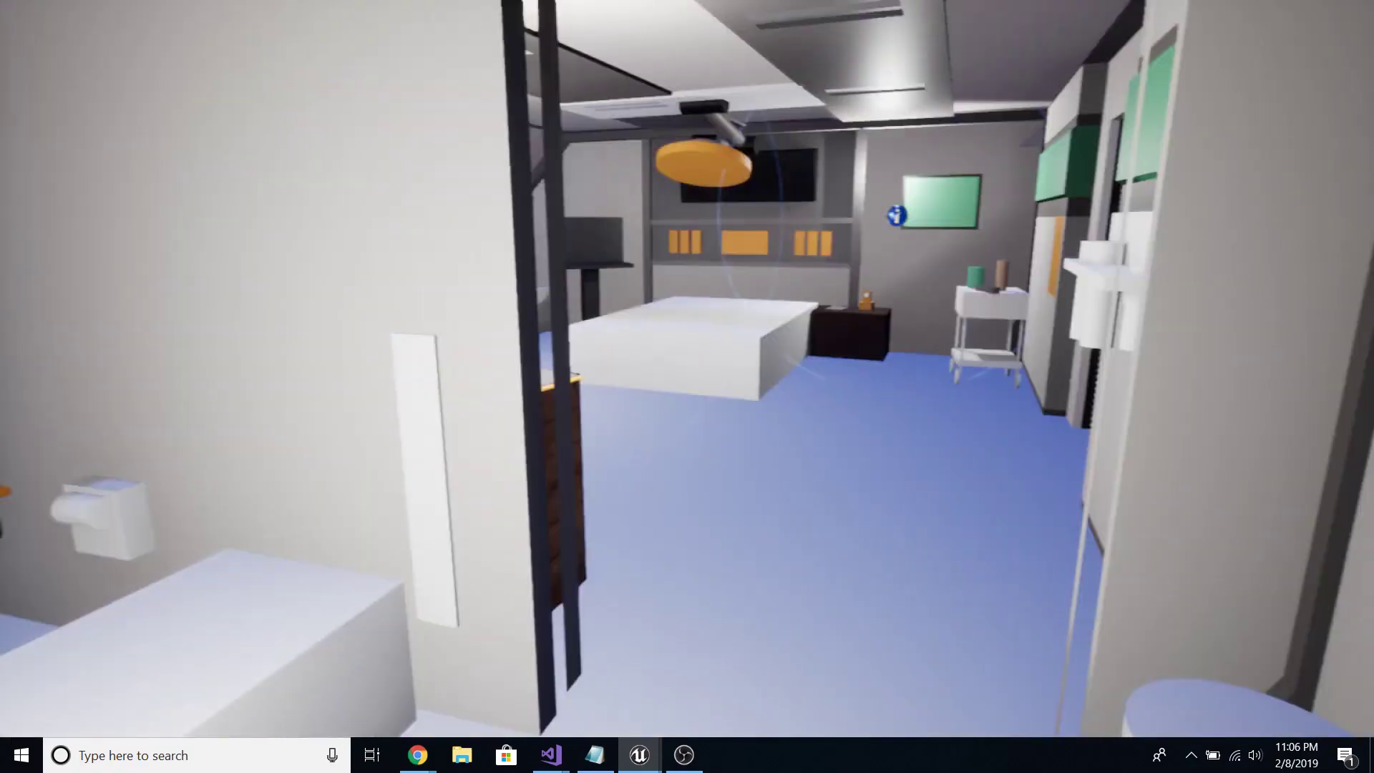
Step: Return to the med bay and move toward and away from the information markers to test their dialogue panels
{"action": "key", "text": "w"}
{"action": "key", "text": "w"}
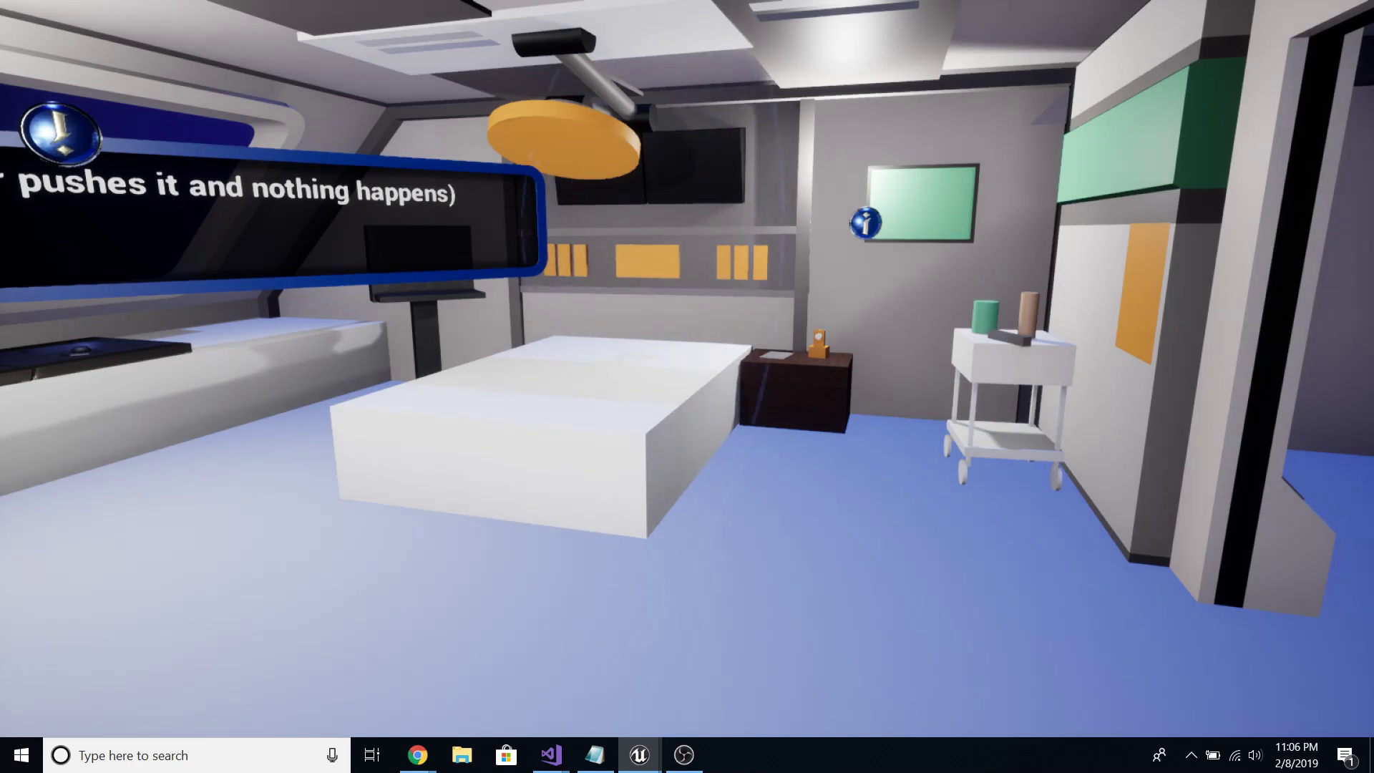
{"action": "key", "text": "w"}
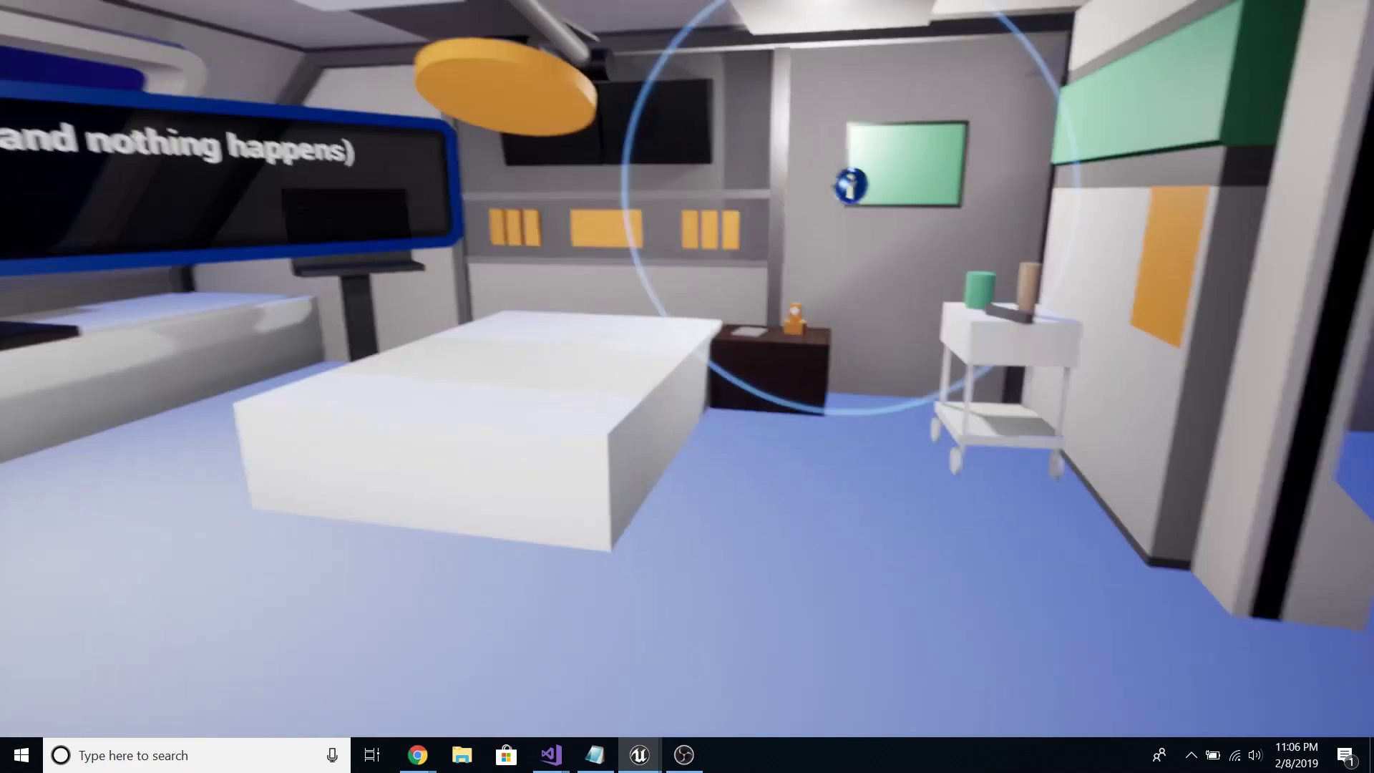
{"action": "key", "text": "w"}
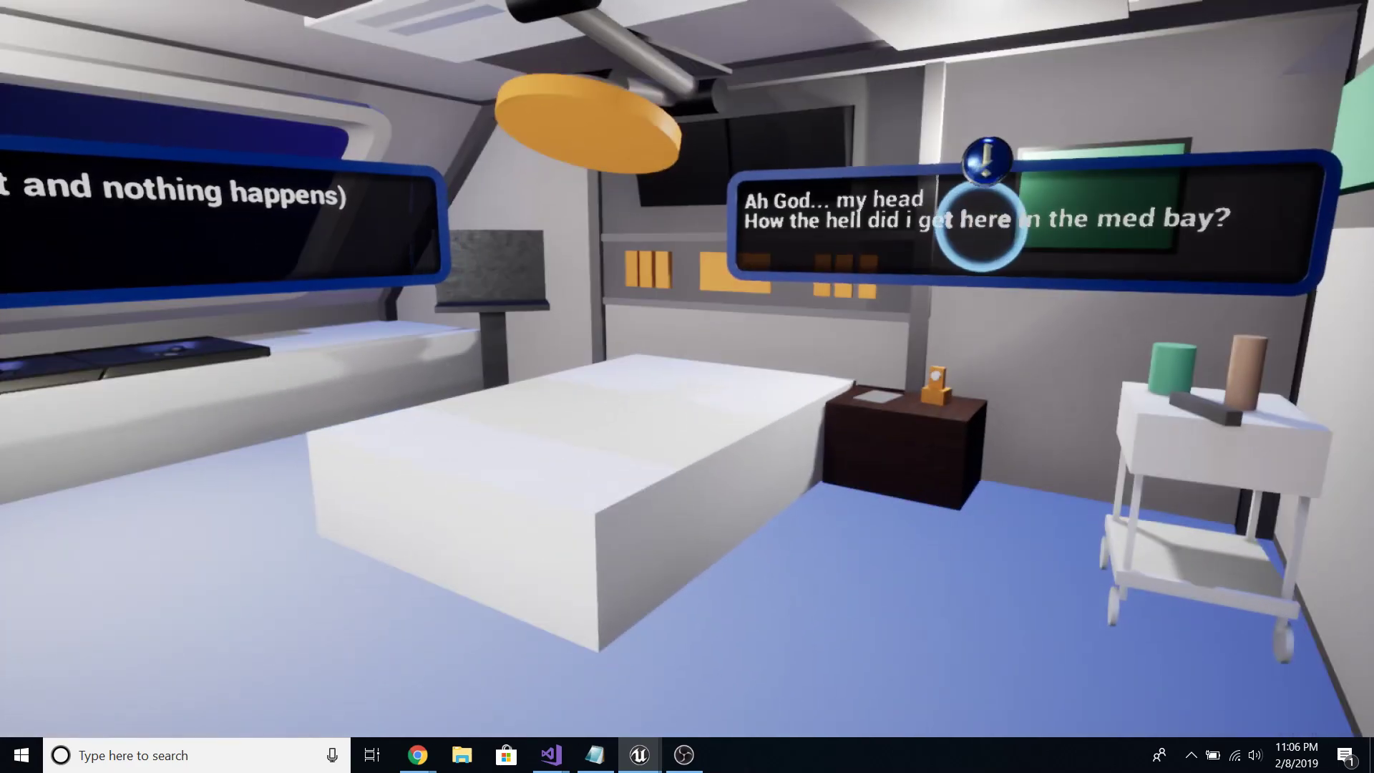
{"action": "key", "text": "s"}
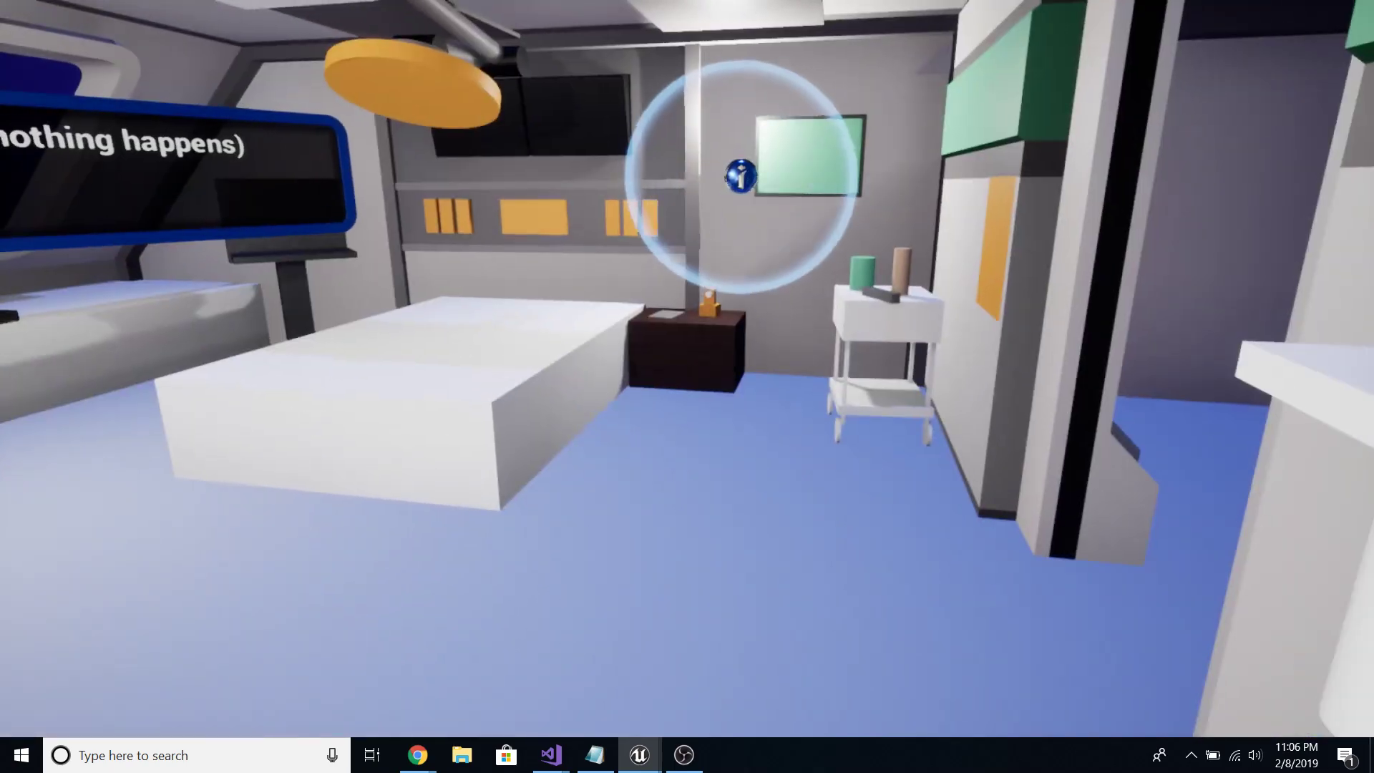
{"action": "key", "text": "s"}
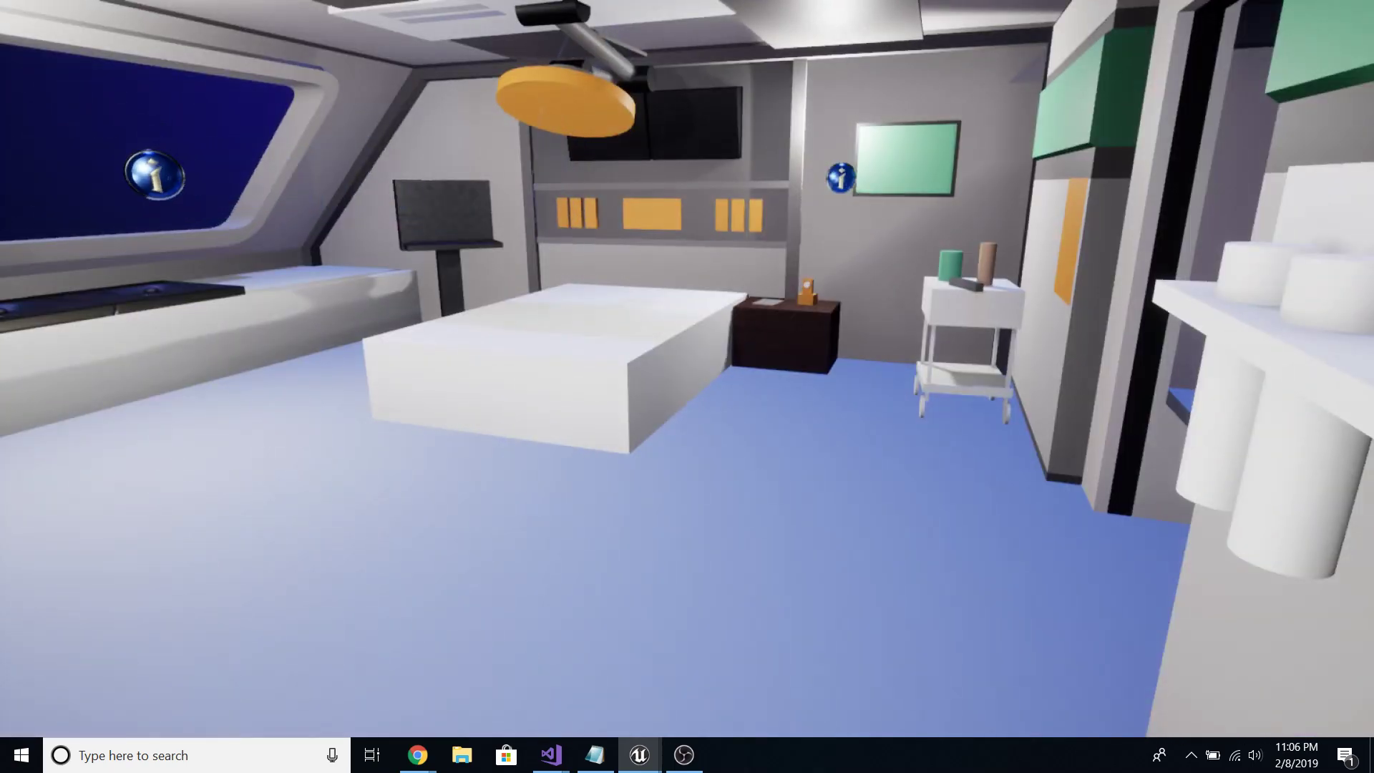
{"action": "key", "text": "d"}
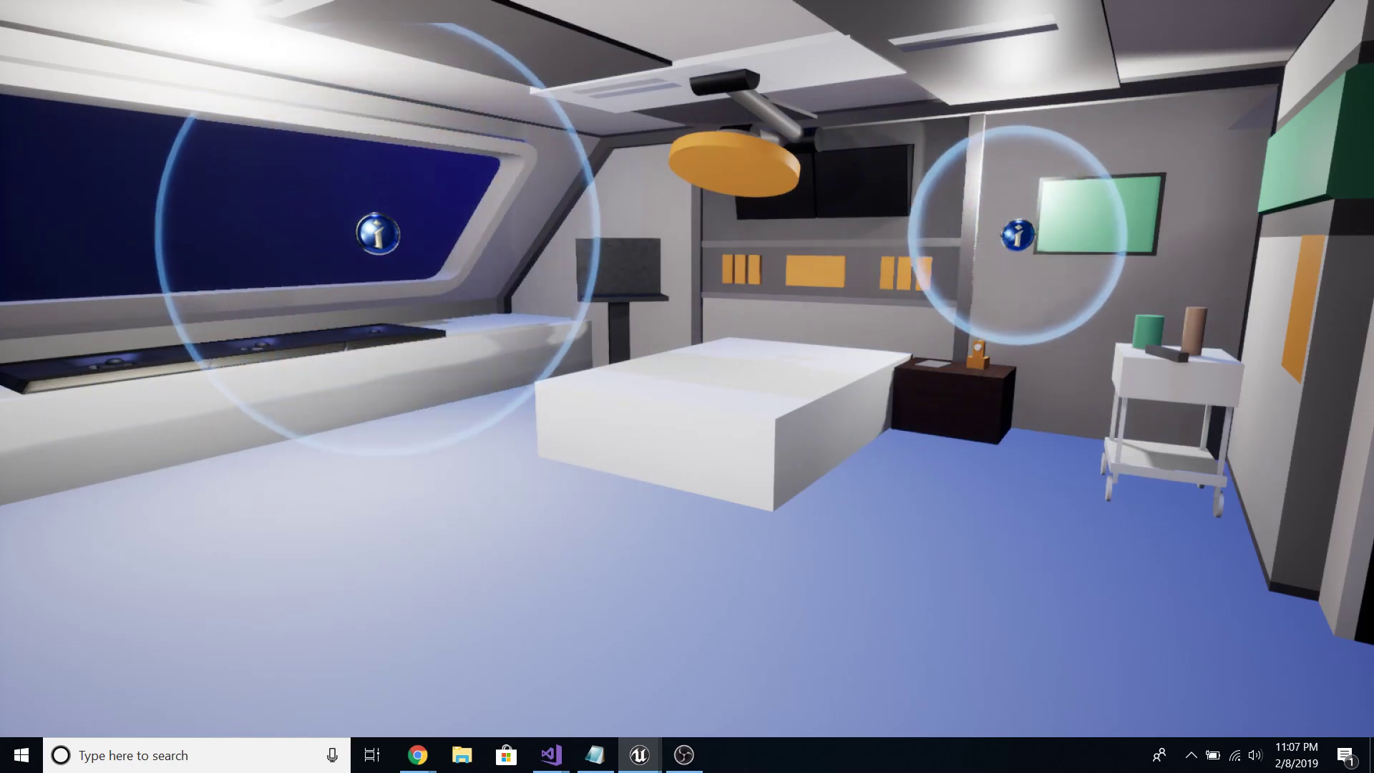
{"action": "key", "text": "a"}
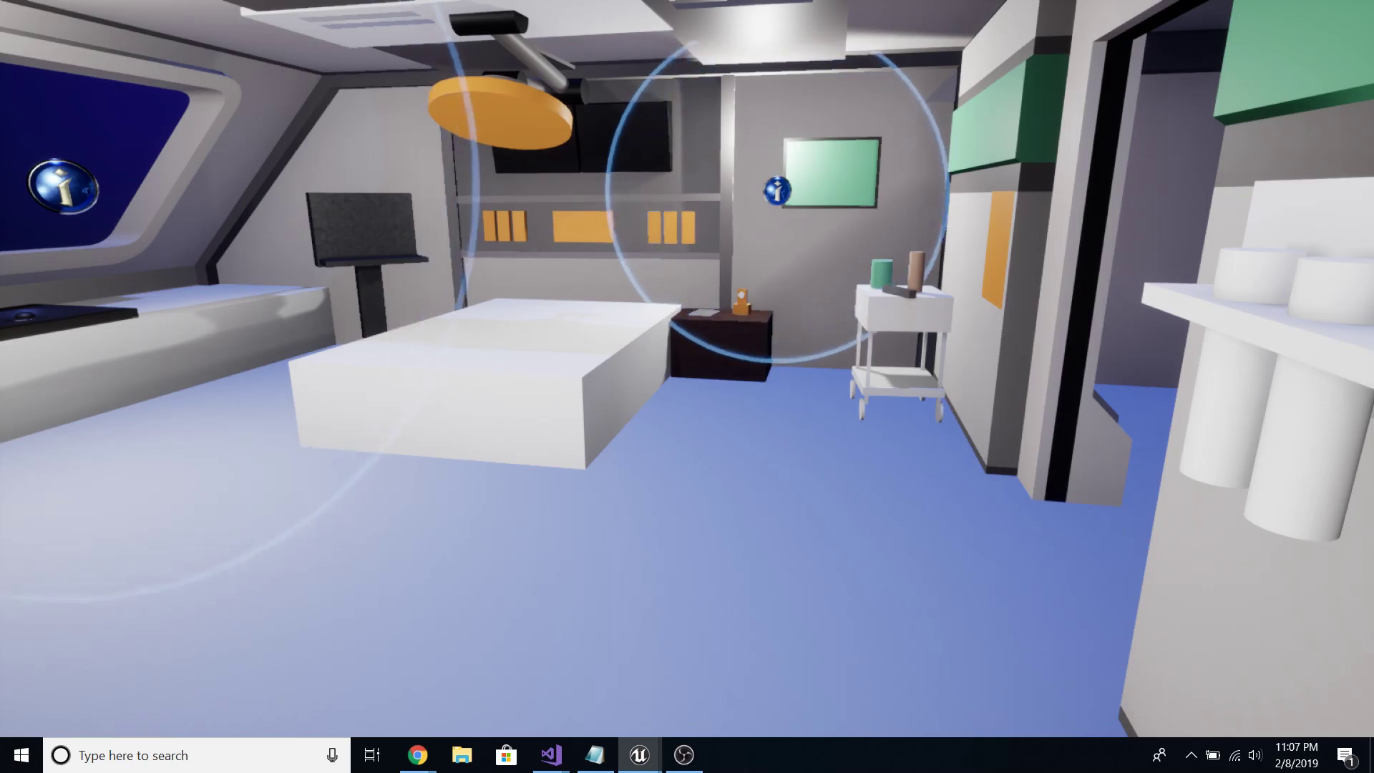
{"action": "key", "text": "w"}
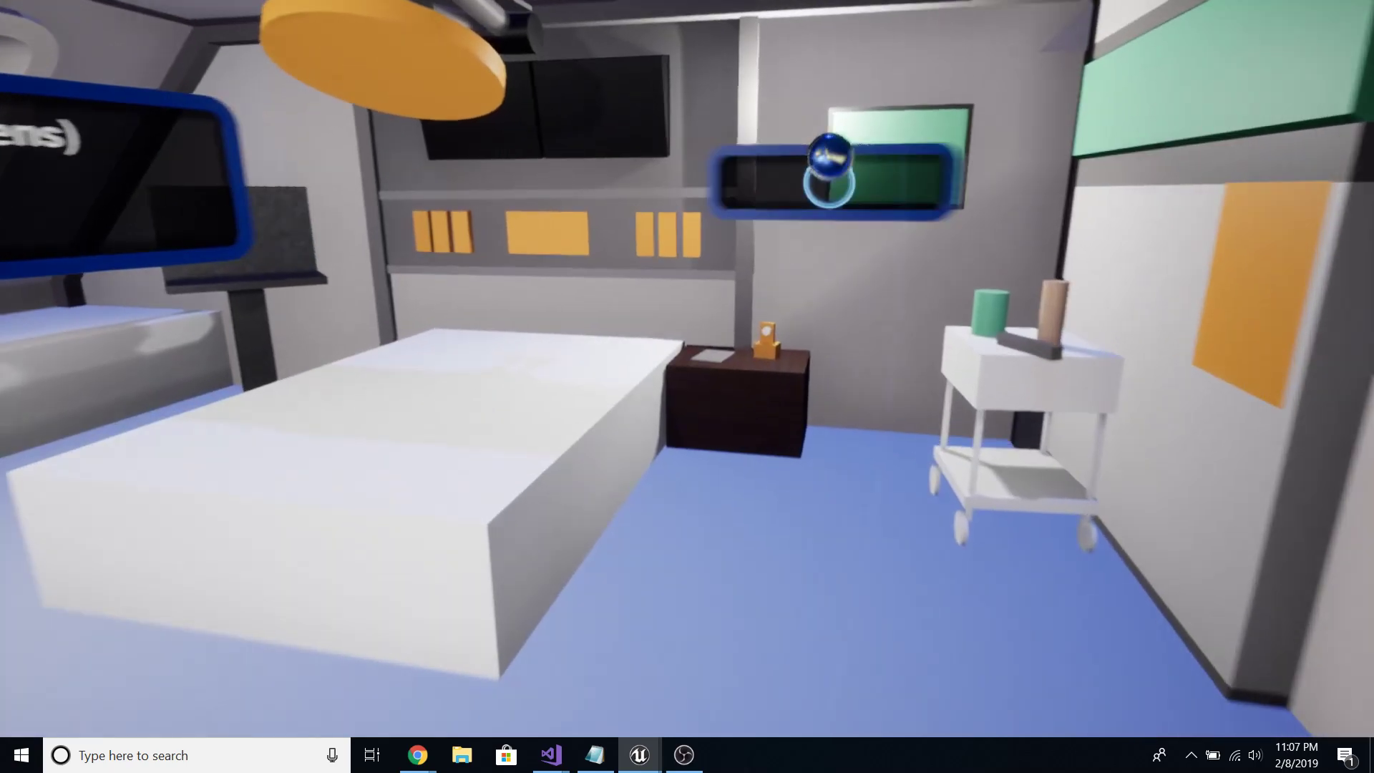
Step: Leave the med bay and walk down the corridor to inspect the reception desk and orange bench
{"action": "key", "text": "w"}
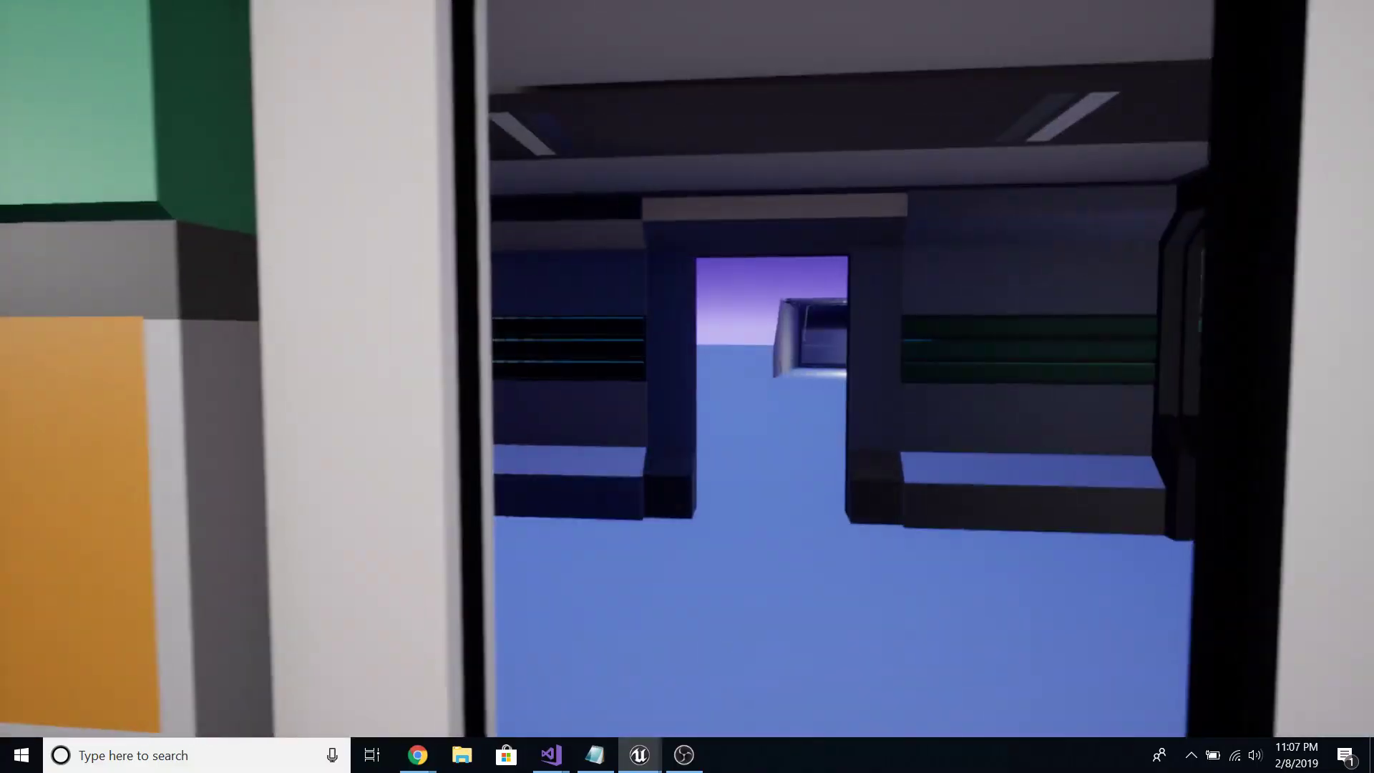
{"action": "key", "text": "w"}
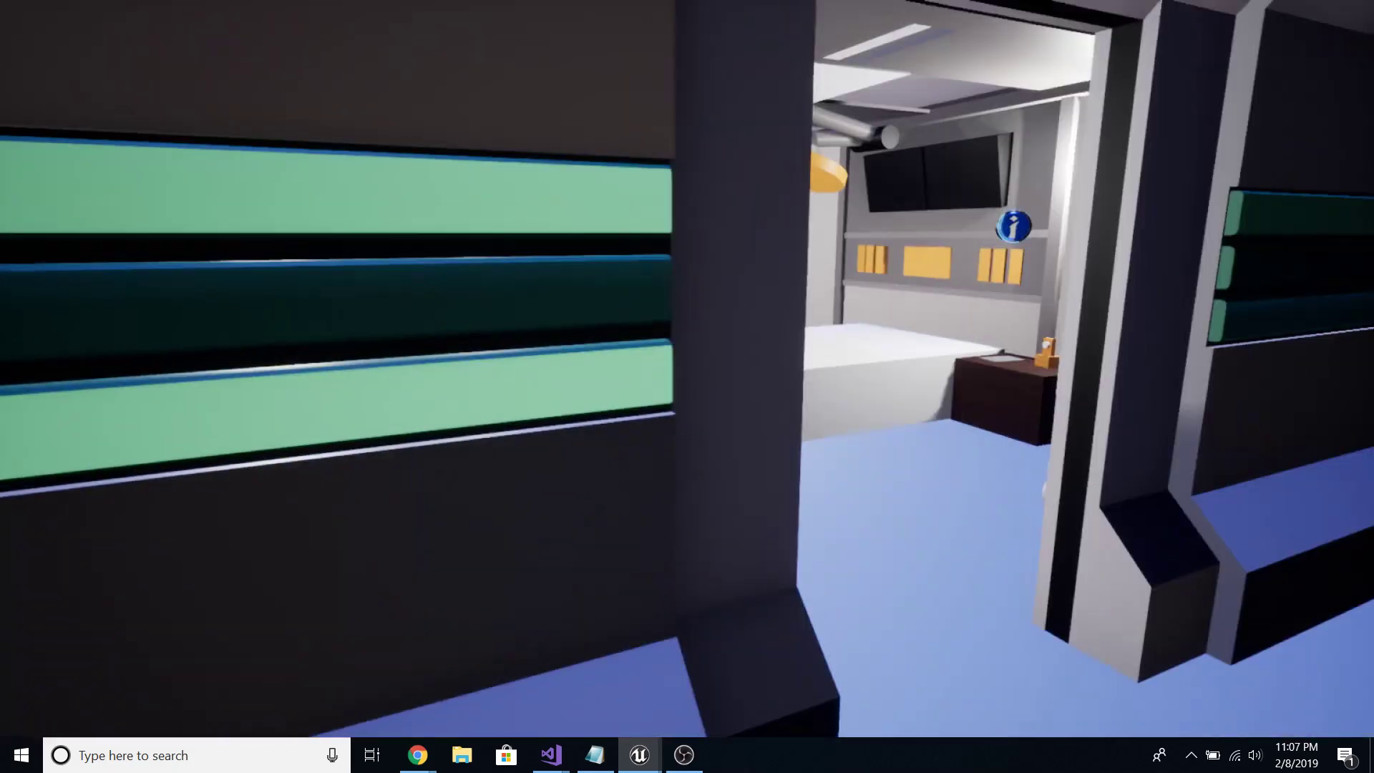
{"action": "key", "text": "w"}
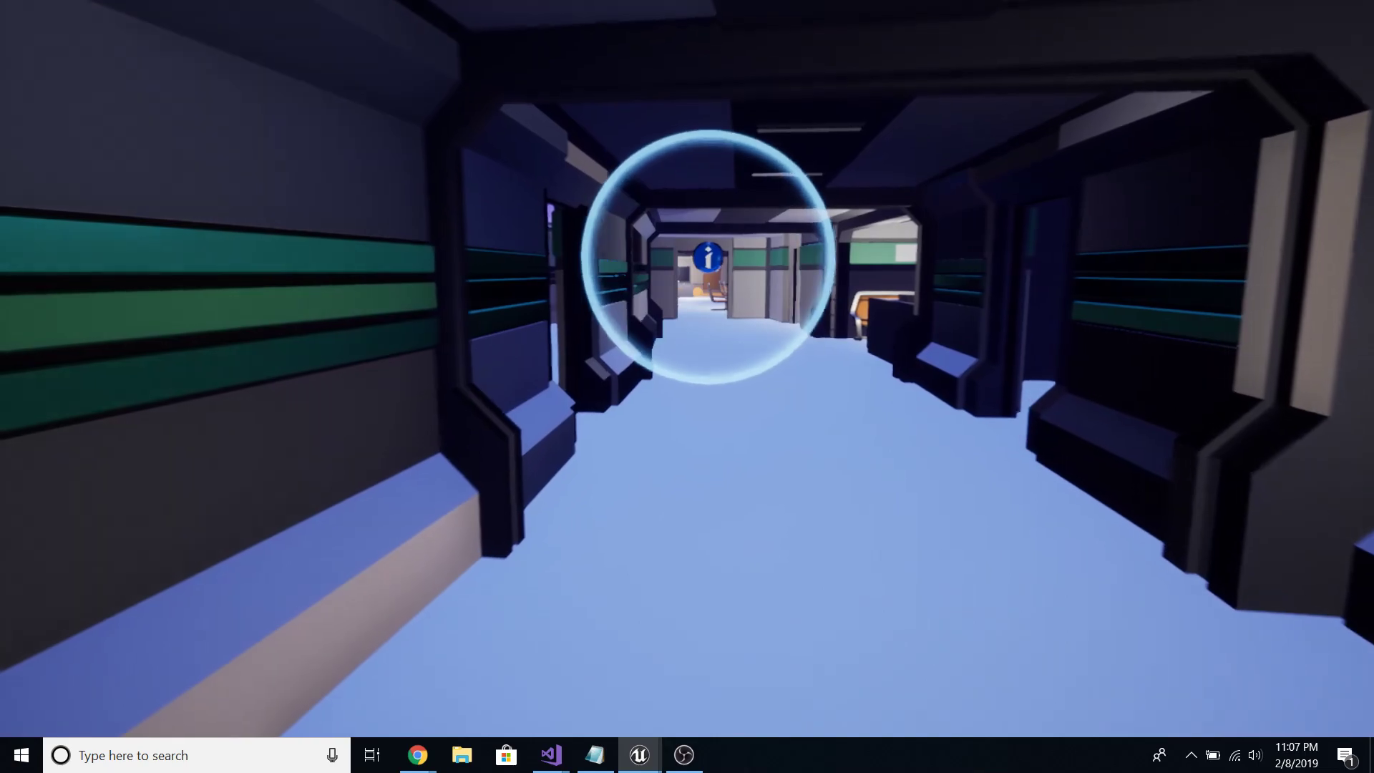
{"action": "key", "text": "w"}
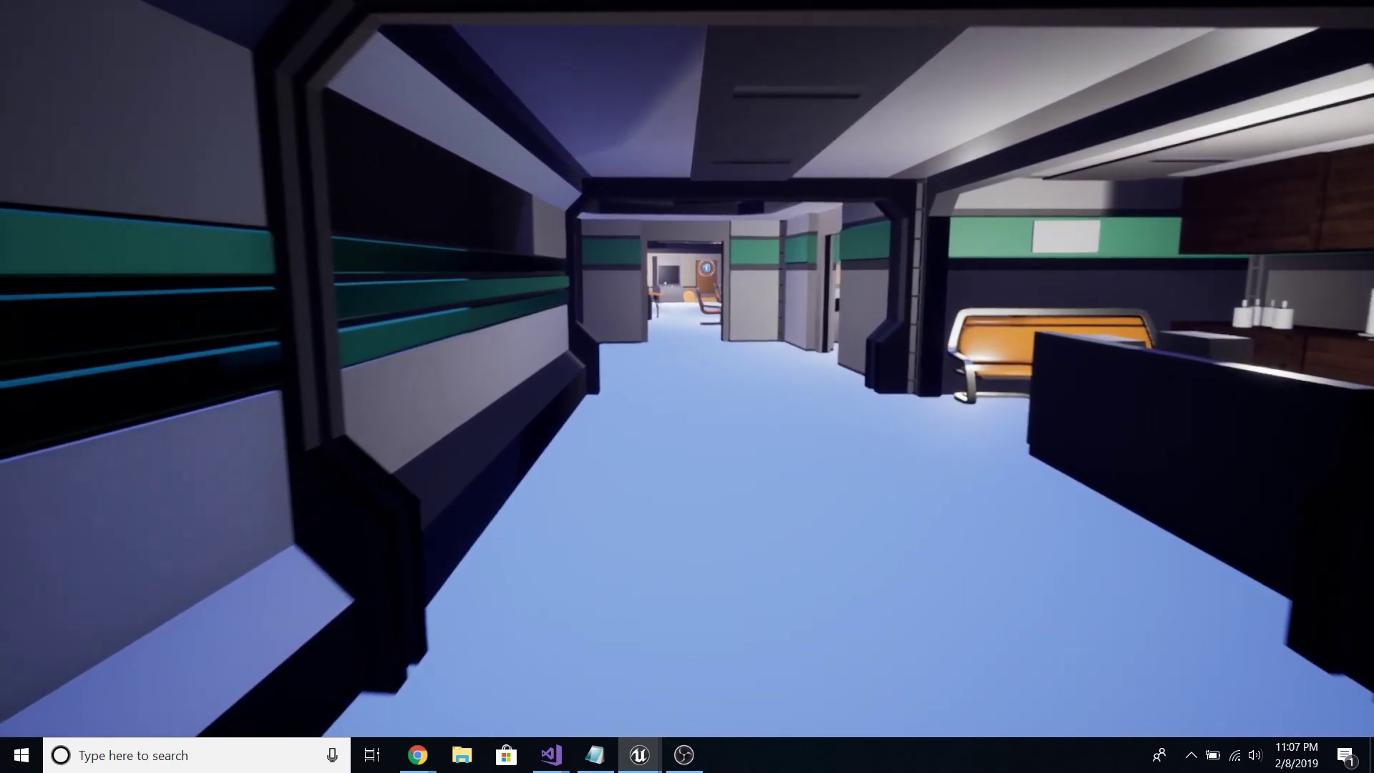
{"action": "key", "text": "w"}
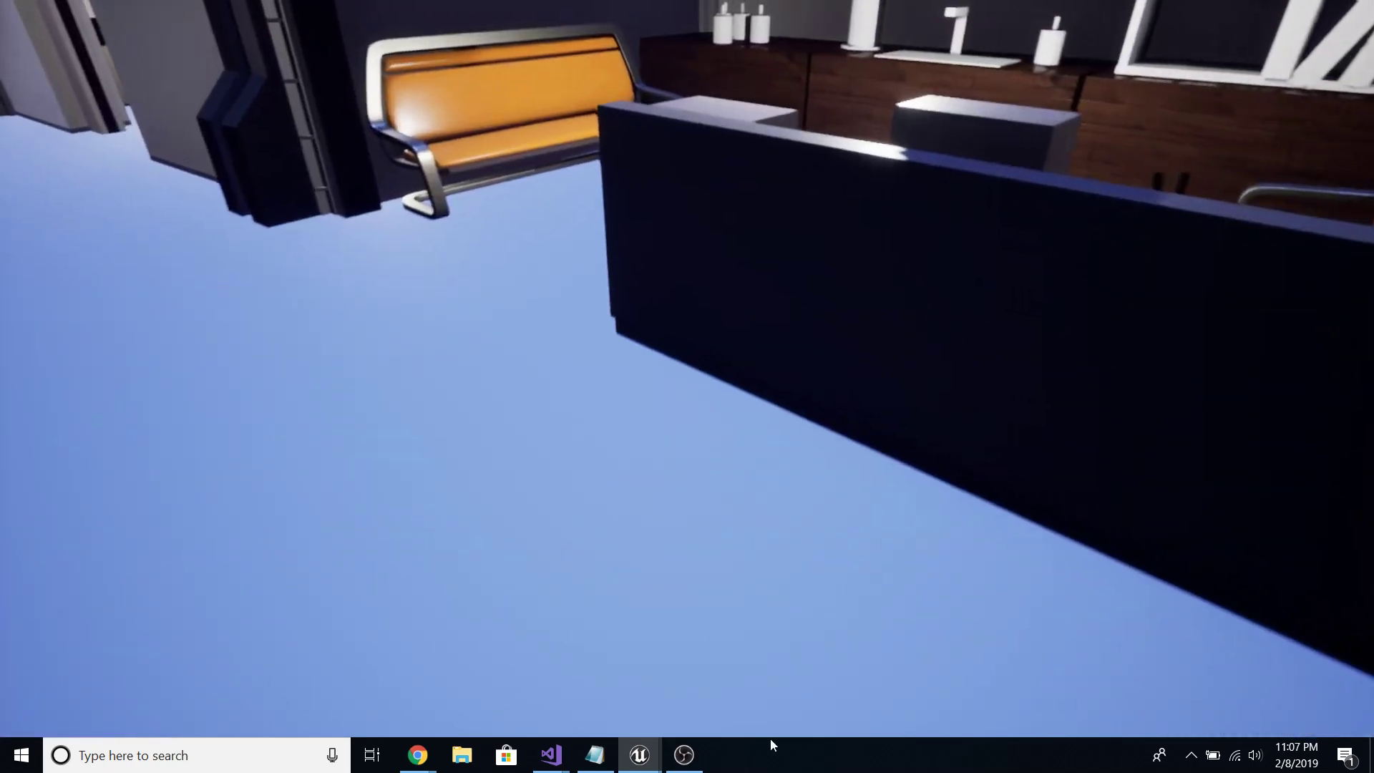
{"action": "key", "text": "w"}
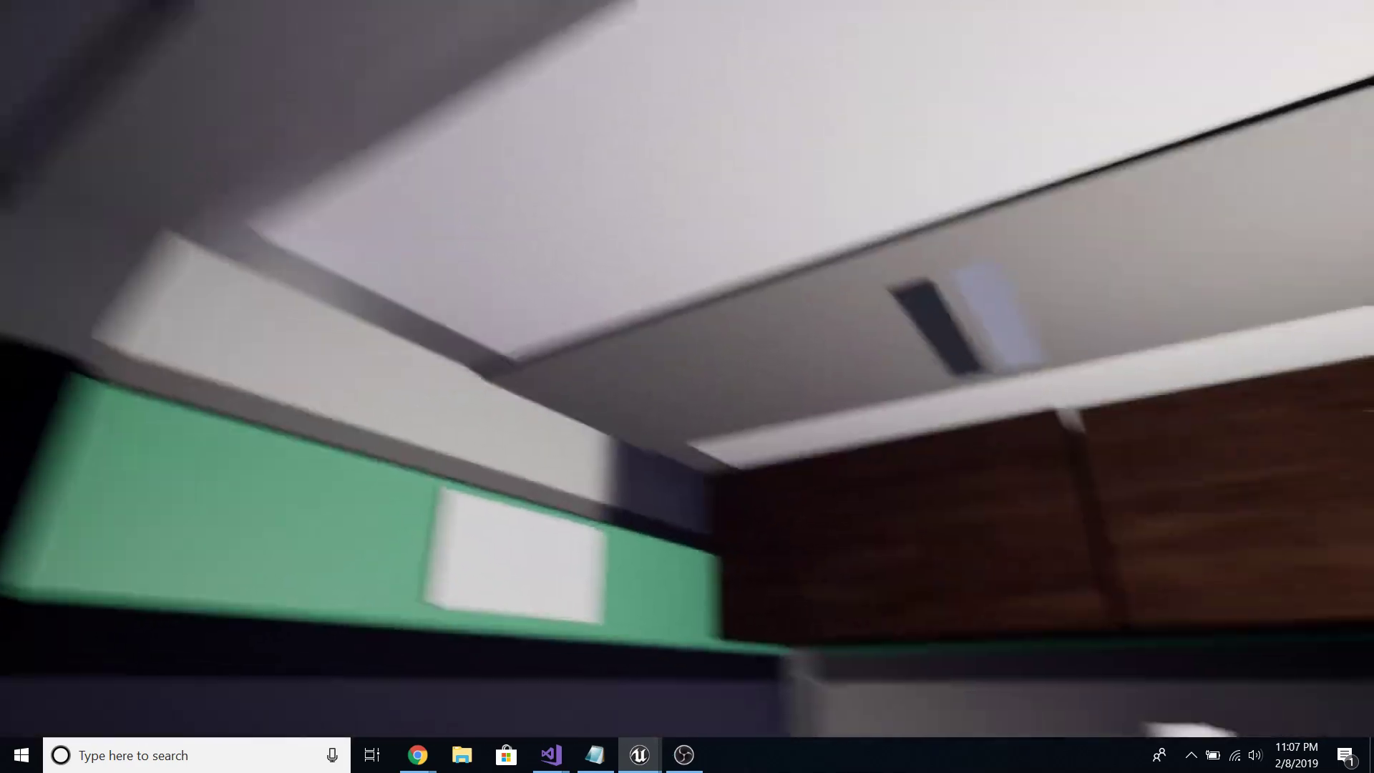
Step: Walk around the reception area to examine the wooden counter and cabinets, orange chair, white wall board and desk props
{"action": "key", "text": "w"}
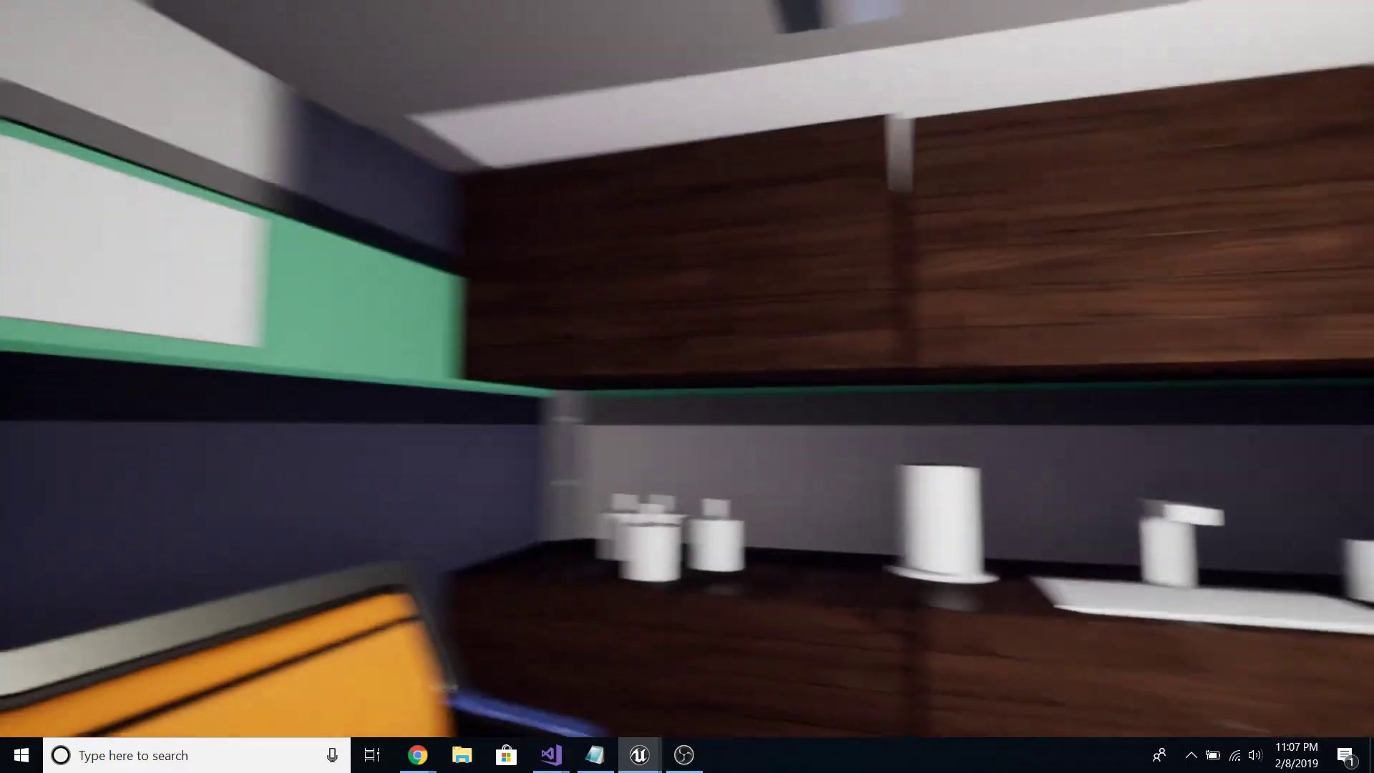
{"action": "key", "text": "w"}
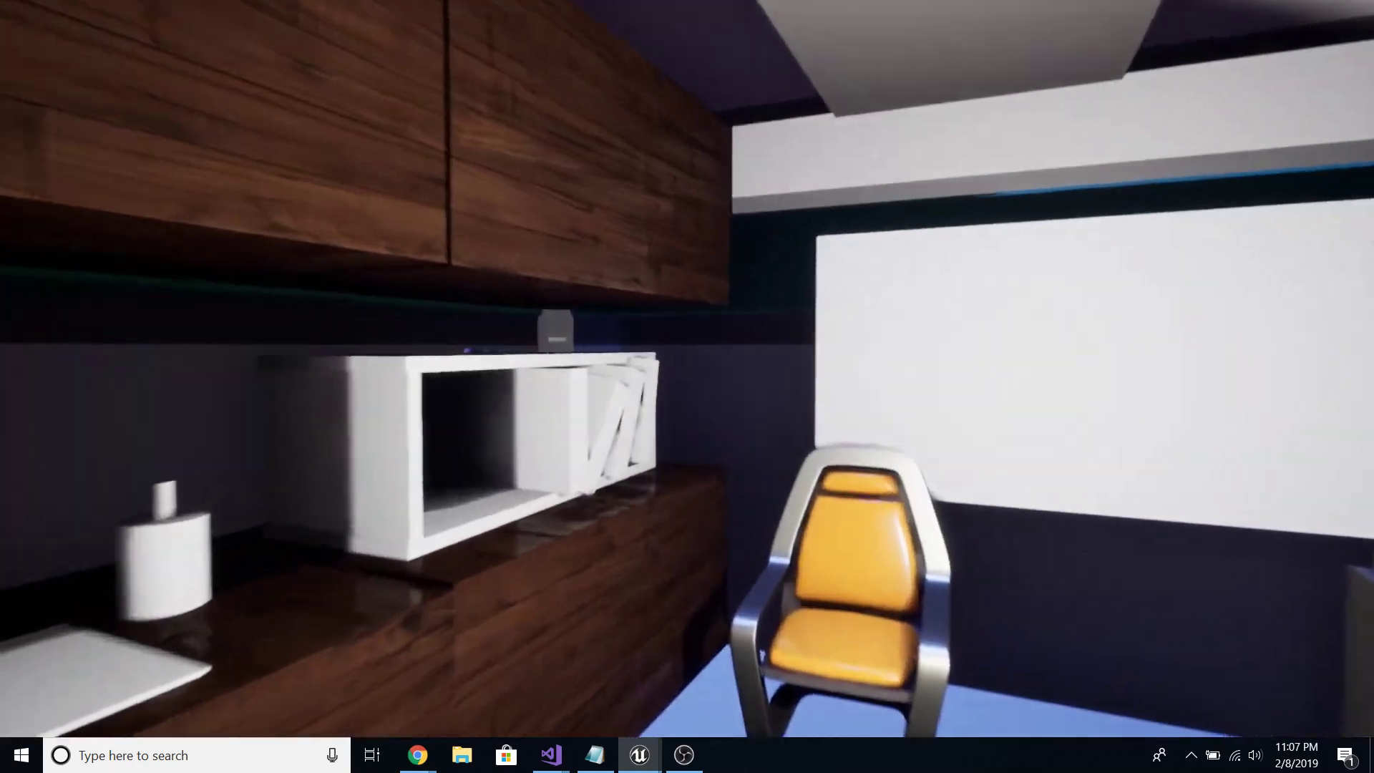
{"action": "key", "text": "w"}
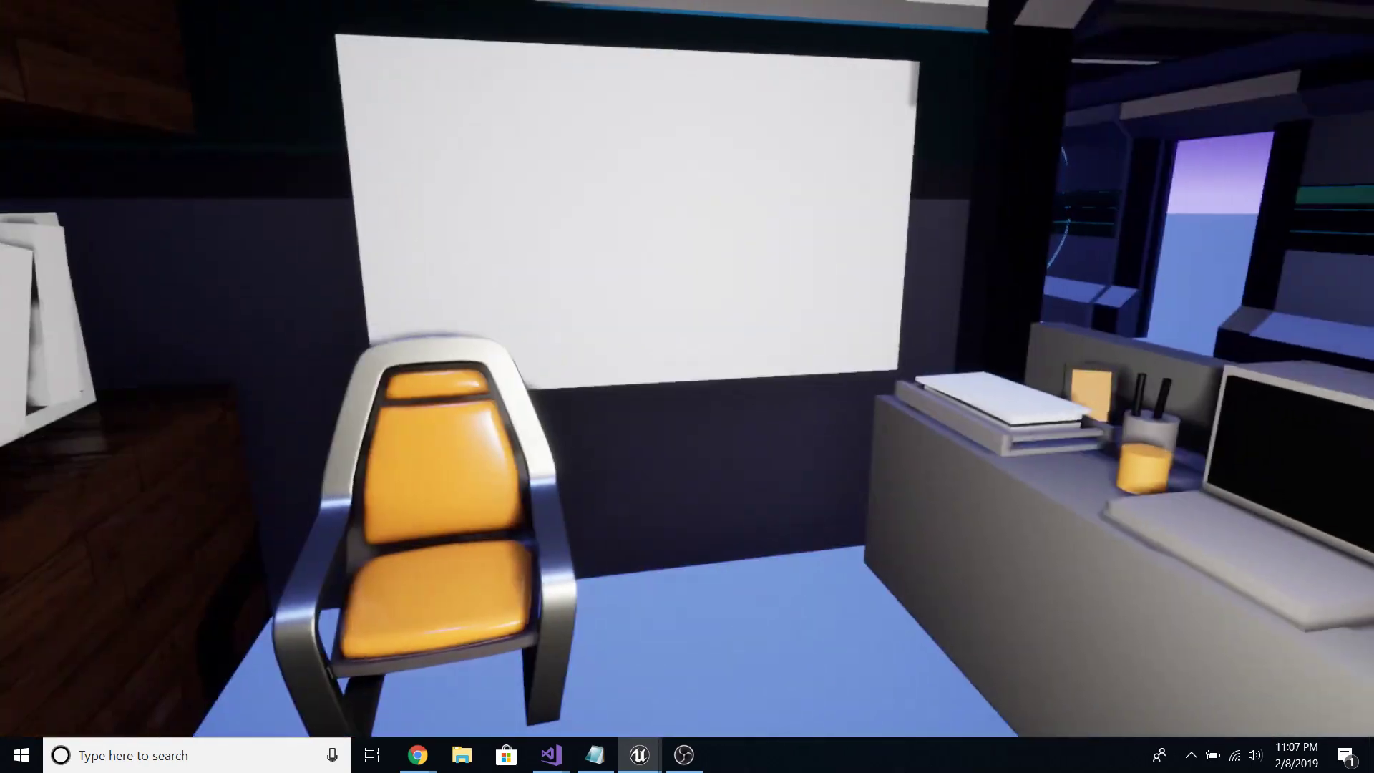
{"action": "key", "text": "w"}
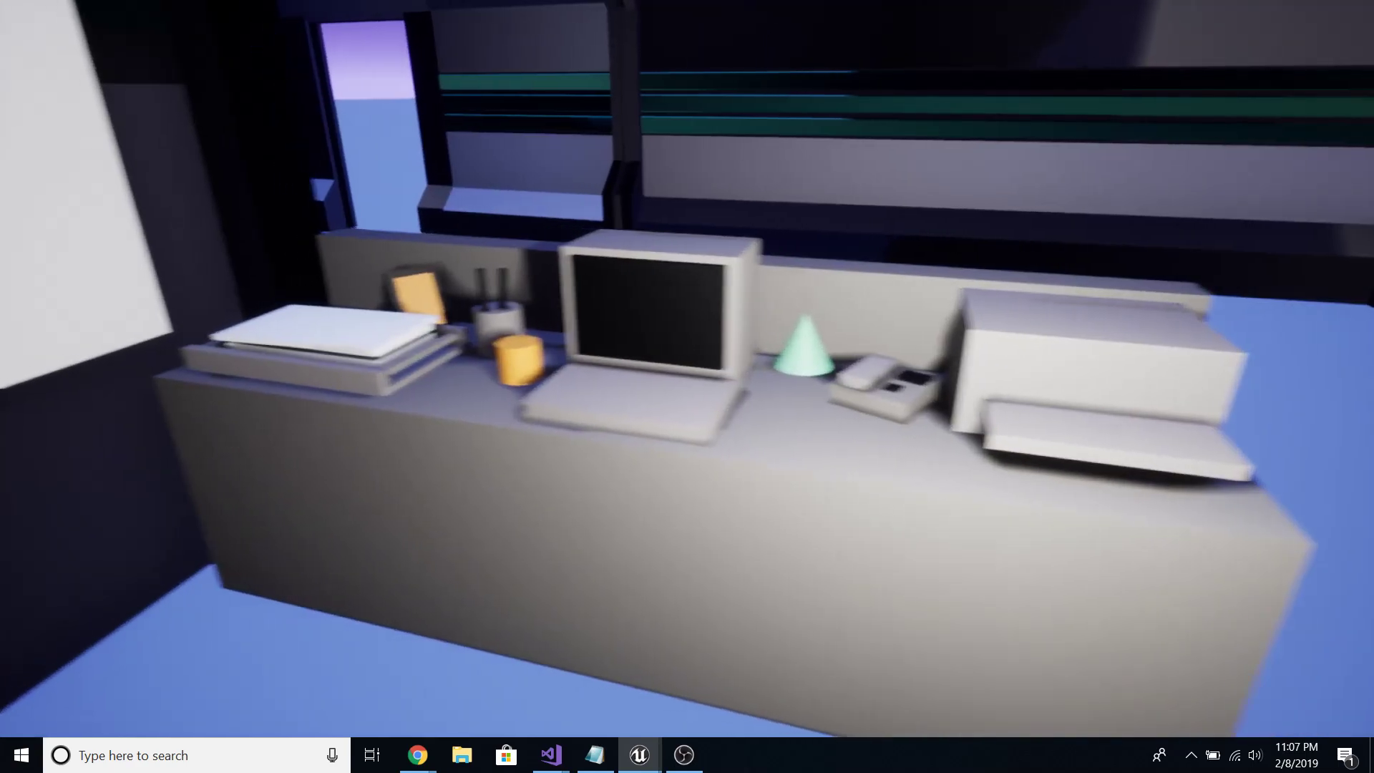
{"action": "key", "text": "w"}
{"action": "key", "text": "d"}
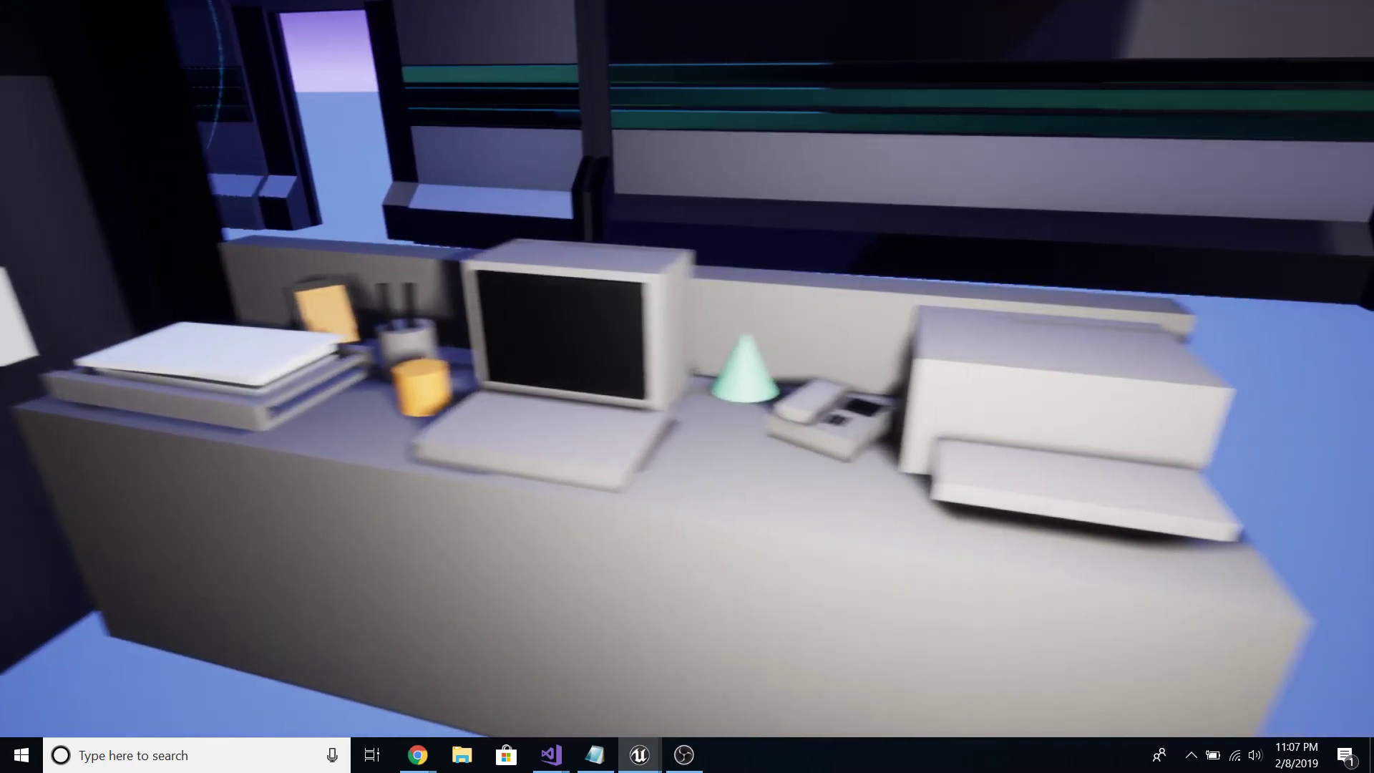
{"action": "key", "text": "a"}
{"action": "key", "text": "a"}
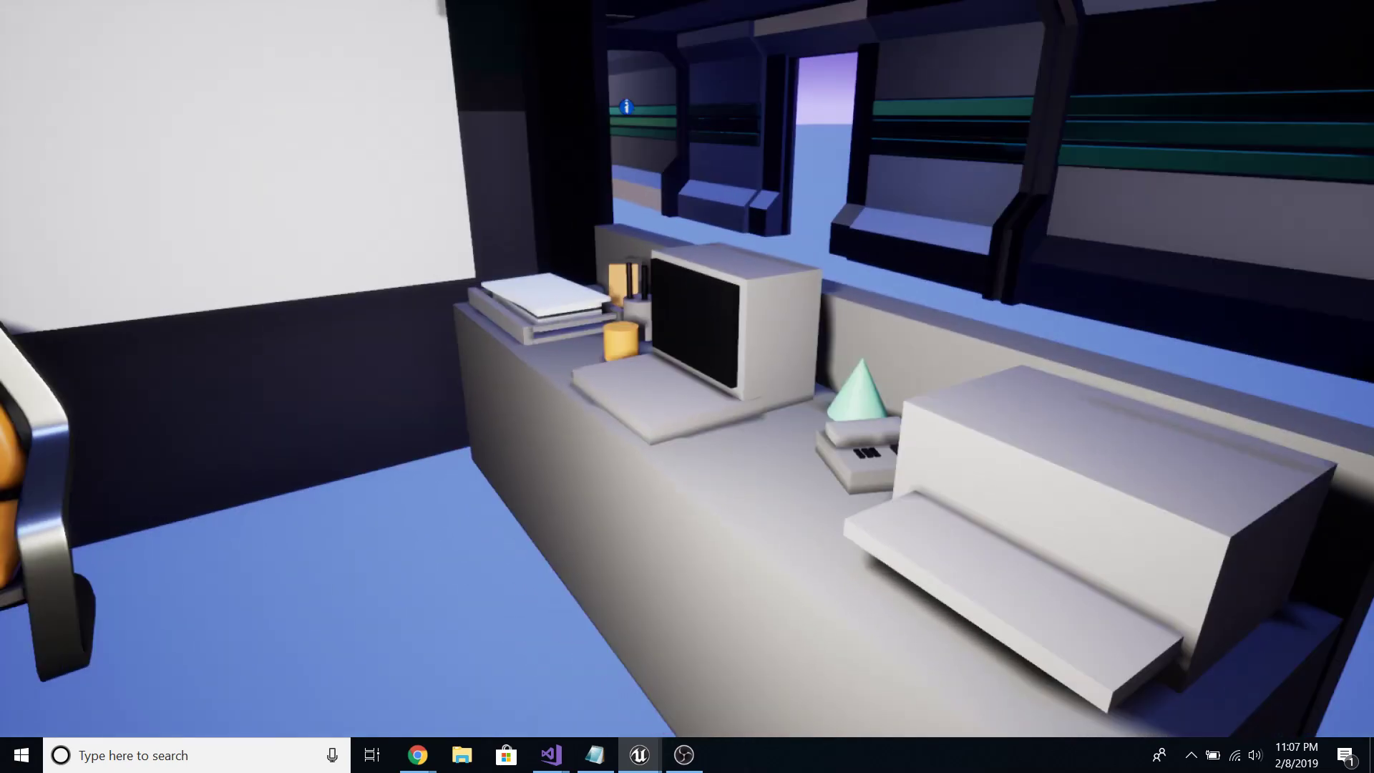
Step: Stop the play session and fly the editor view from reception along the corridor into the med bay
{"action": "key", "text": "Escape"}
{"action": "right_click_drag", "start_coordinate": [702, 505], "coordinate": [250, 408]}
{"action": "key", "text": "w"}
{"action": "key", "text": "s"}
{"action": "right_click_drag", "start_coordinate": [644, 501], "coordinate": [704, 458]}
{"action": "right_click_drag", "start_coordinate": [637, 561], "coordinate": [773, 541]}
{"action": "mouse_move", "coordinate": [515, 537]}
{"action": "right_mouse_down"}
{"action": "mouse_move", "coordinate": [501, 537]}
{"action": "mouse_move", "coordinate": [515, 537]}
{"action": "right_mouse_up"}
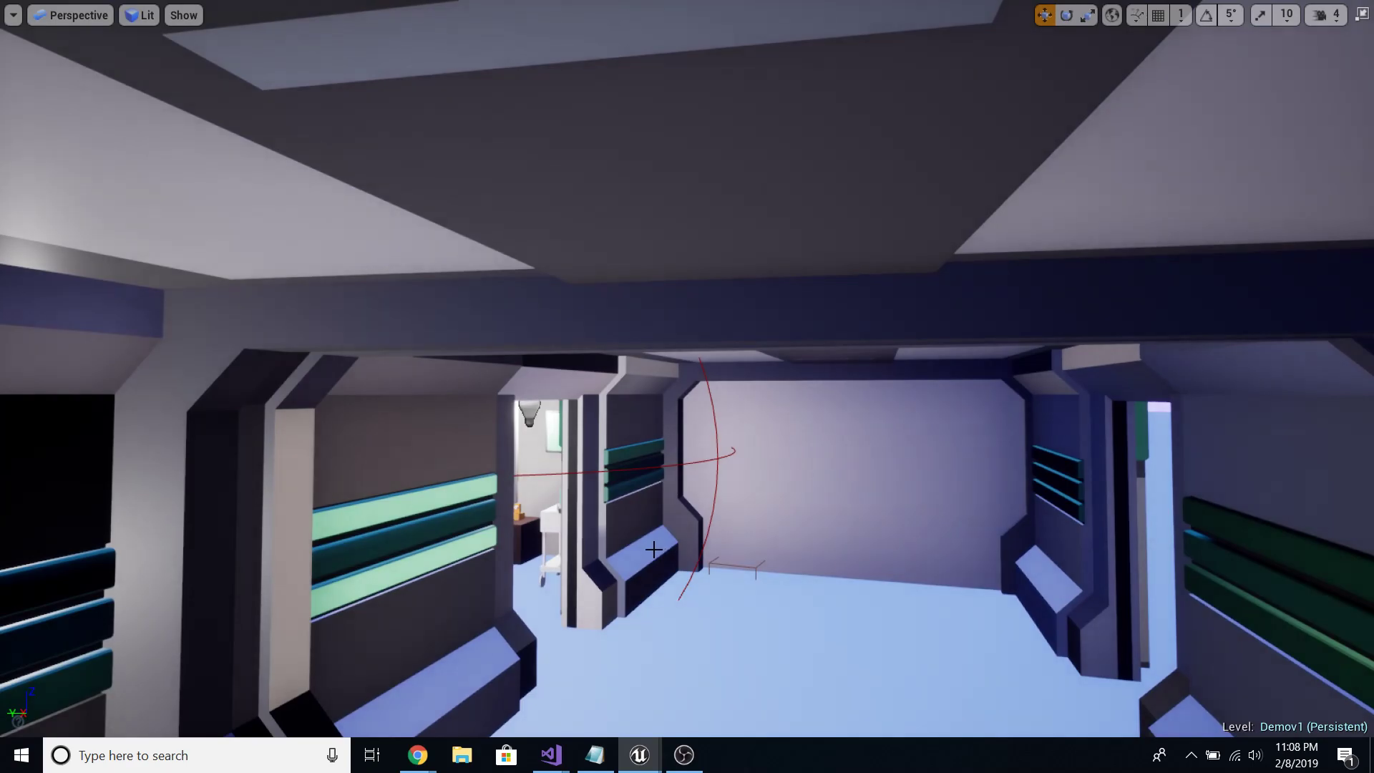
{"action": "right_click_drag", "start_coordinate": [764, 567], "coordinate": [472, 564]}
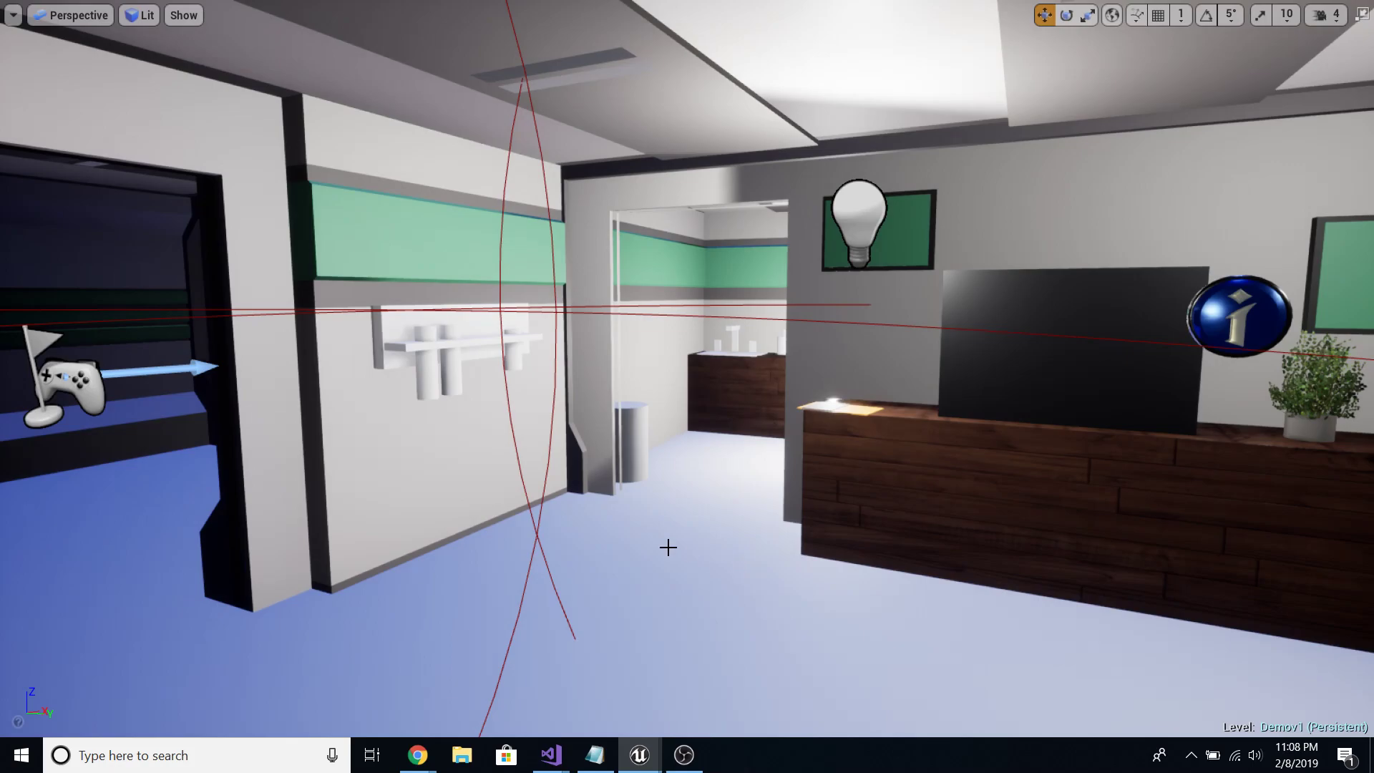
{"action": "right_click_drag", "start_coordinate": [749, 528], "coordinate": [748, 529]}
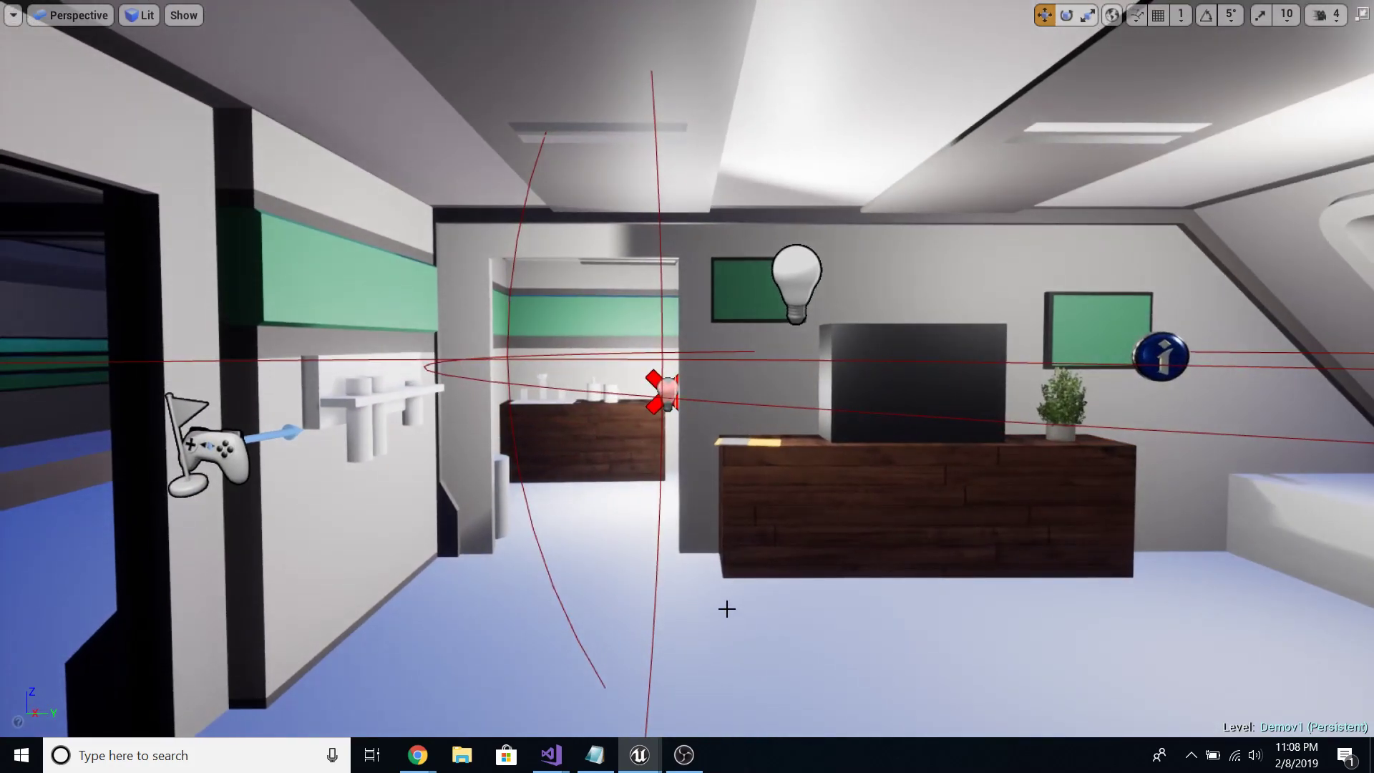
Step: Examine the med bay's window bench, bed, orange overhead lamp and equipment cart in the editor
{"action": "right_click_drag", "start_coordinate": [902, 600], "coordinate": [1066, 583]}
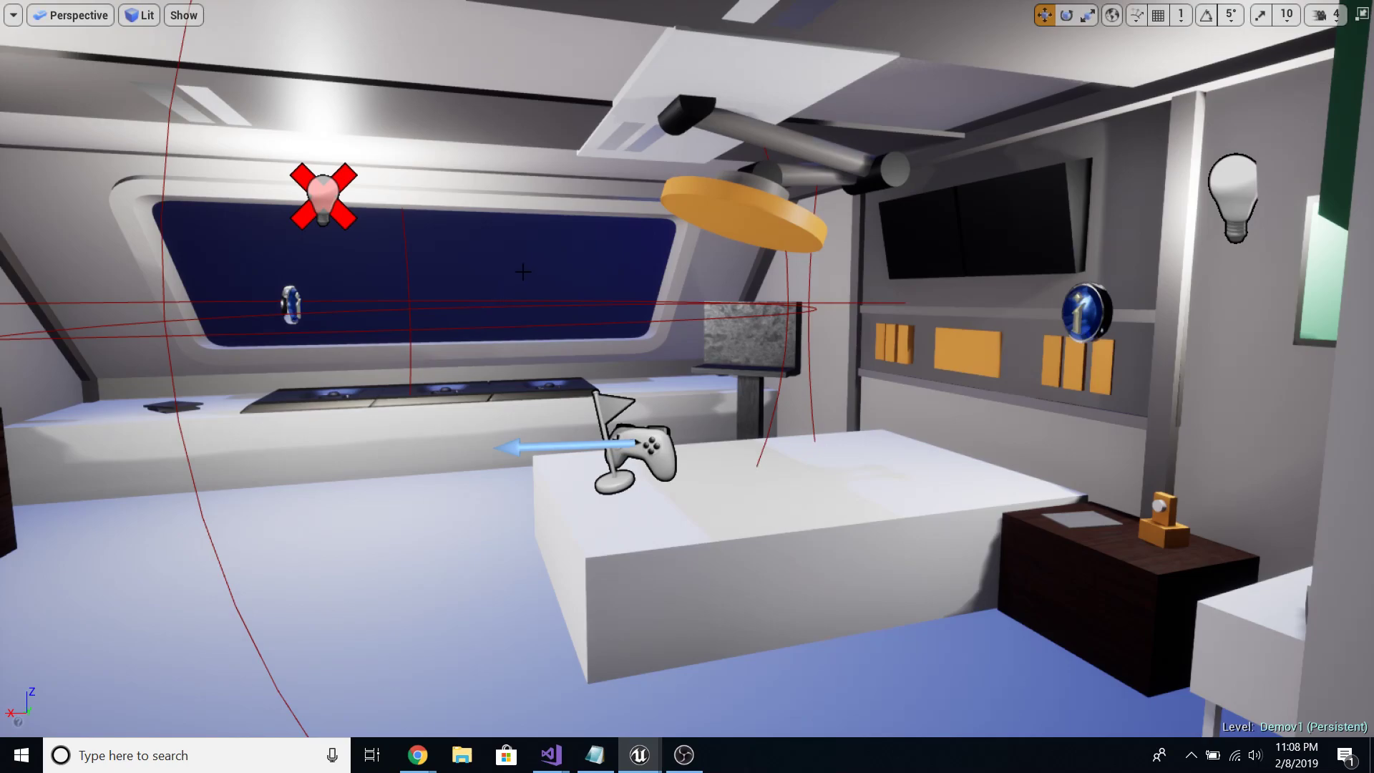
{"action": "right_click_drag", "start_coordinate": [490, 293], "coordinate": [437, 286]}
{"action": "mouse_move", "coordinate": [427, 452]}
{"action": "right_mouse_down"}
{"action": "mouse_move", "coordinate": [572, 451]}
{"action": "mouse_move", "coordinate": [427, 453]}
{"action": "right_mouse_up"}
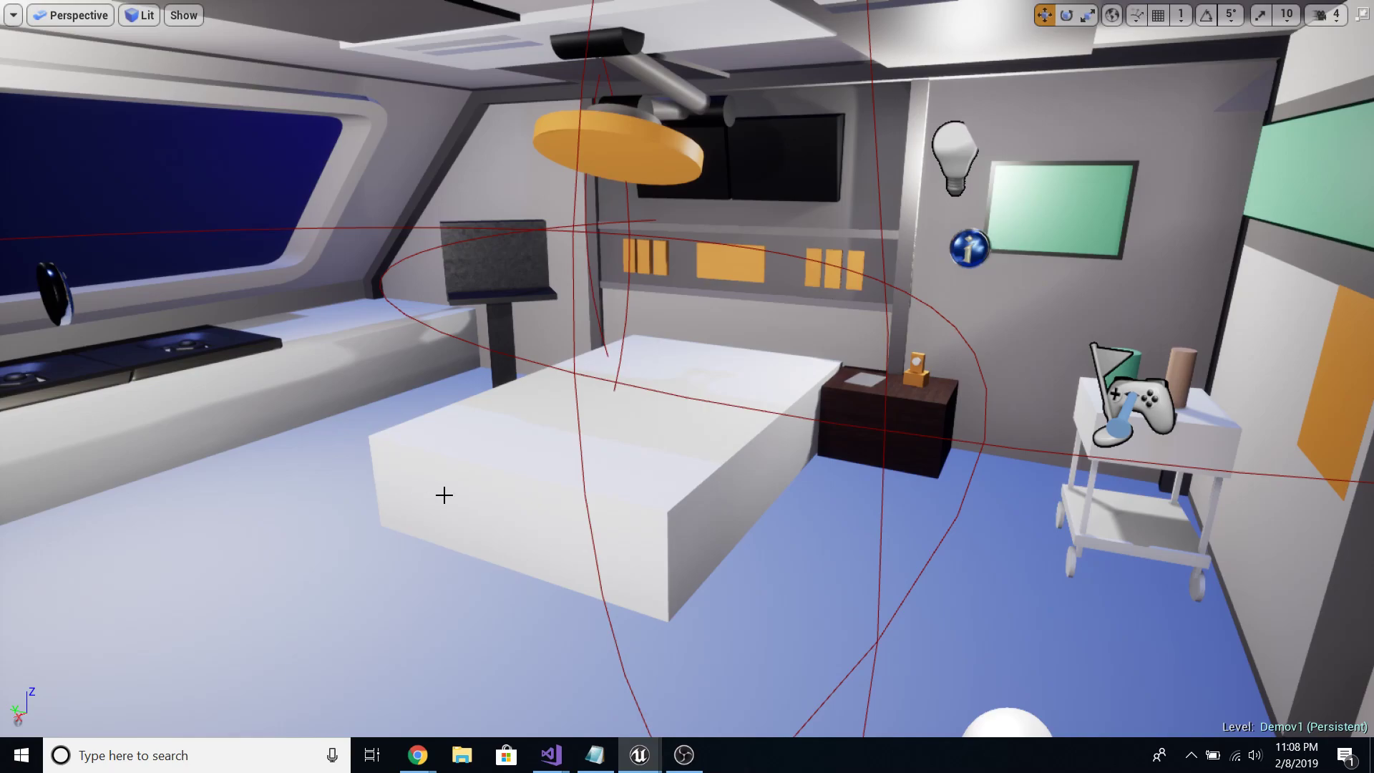
{"action": "key", "text": "w"}
{"action": "right_click_drag", "start_coordinate": [687, 369], "coordinate": [709, 415]}
{"action": "key", "text": "s"}
{"action": "key", "text": "w"}
{"action": "key", "text": "a"}
Step: Inspect the wooden desk with its black screen, folder and plant near the bathroom doorway
{"action": "left_click", "coordinate": [724, 583]}
{"action": "left_click", "coordinate": [659, 197]}
{"action": "left_click", "coordinate": [634, 255]}
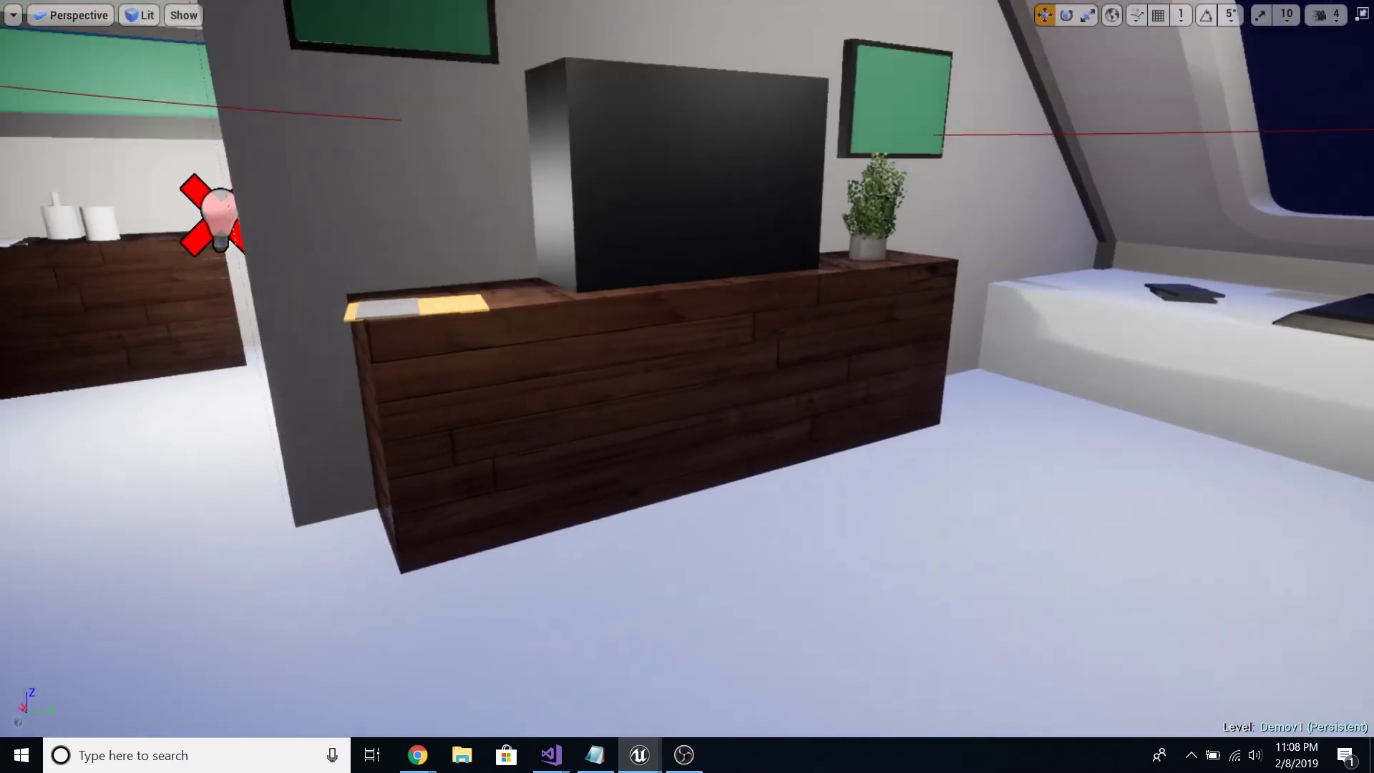
{"action": "right_click_drag", "start_coordinate": [436, 422], "coordinate": [458, 430]}
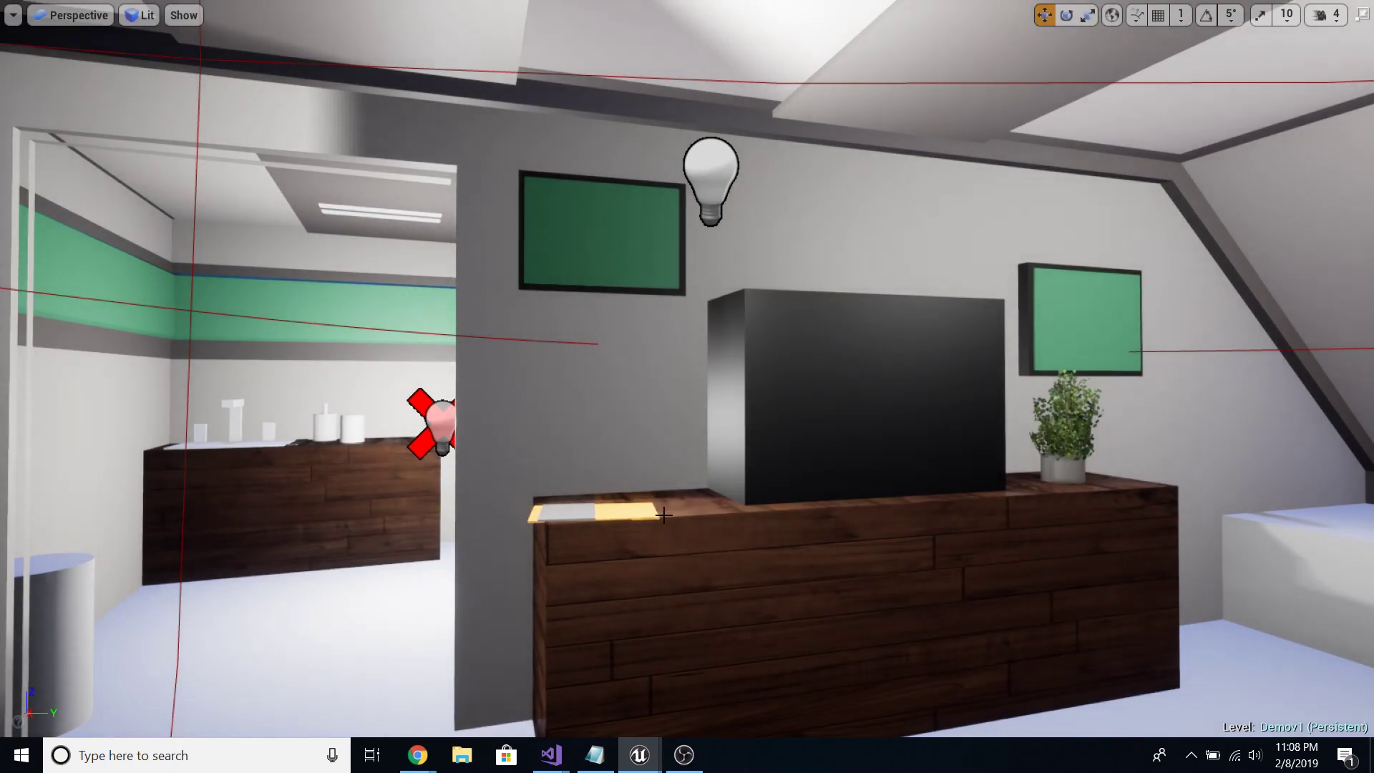
{"action": "right_click_drag", "start_coordinate": [688, 387], "coordinate": [1224, 397]}
{"action": "right_click_drag", "start_coordinate": [787, 387], "coordinate": [1115, 374]}
{"action": "mouse_move", "coordinate": [481, 354]}
{"action": "right_mouse_down"}
{"action": "mouse_move", "coordinate": [644, 343]}
{"action": "mouse_move", "coordinate": [609, 342]}
{"action": "mouse_move", "coordinate": [672, 322]}
{"action": "mouse_move", "coordinate": [630, 343]}
{"action": "mouse_move", "coordinate": [773, 351]}
{"action": "mouse_move", "coordinate": [481, 352]}
{"action": "right_mouse_up"}
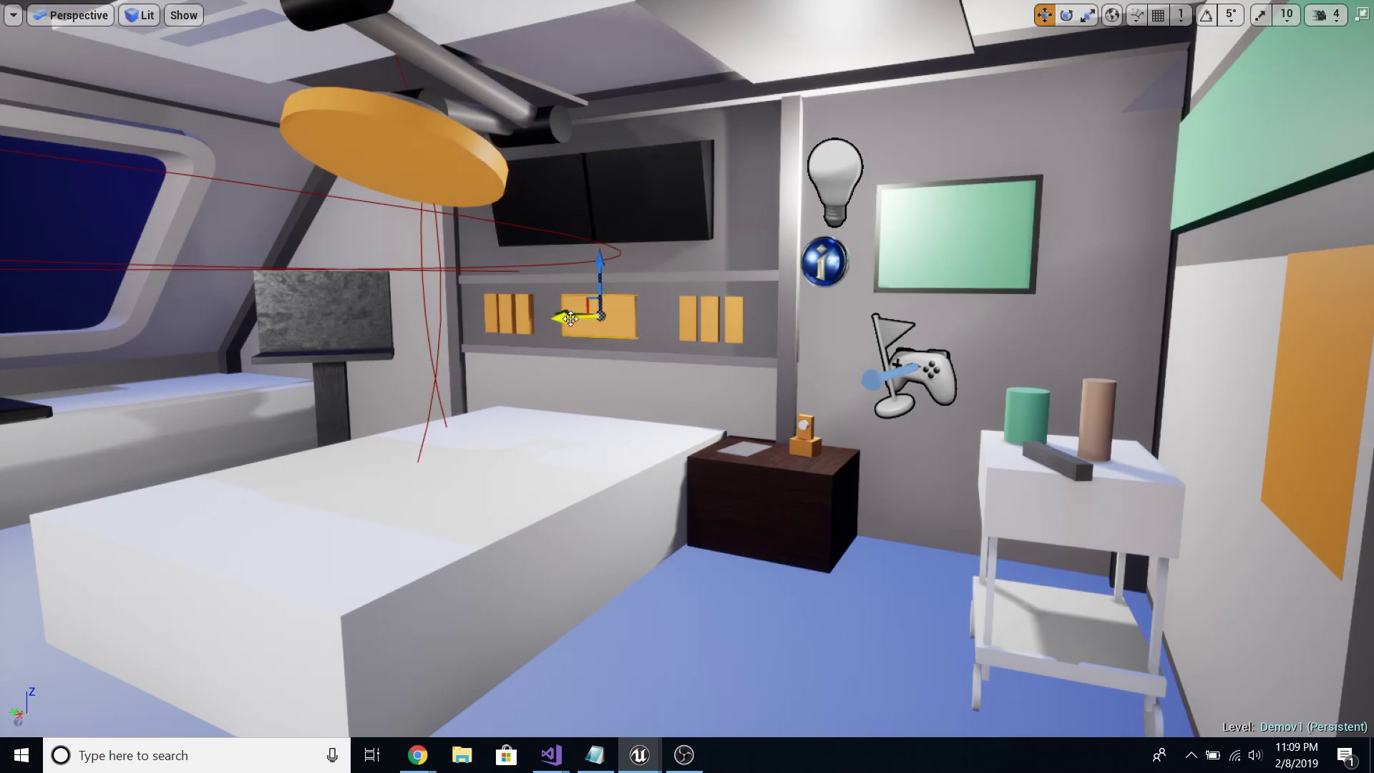
Step: Inspect the orange wall blocks behind the bed, the bedside table and the wheeled cart
{"action": "left_click", "coordinate": [1110, 519]}
{"action": "right_click_drag", "start_coordinate": [1109, 518], "coordinate": [615, 577]}
{"action": "right_click_drag", "start_coordinate": [804, 564], "coordinate": [816, 562]}
{"action": "left_click", "coordinate": [746, 546]}
{"action": "right_click_drag", "start_coordinate": [487, 298], "coordinate": [669, 233]}
{"action": "key", "text": "s"}
{"action": "key", "text": "w"}
{"action": "key", "text": "w"}
{"action": "right_click_drag", "start_coordinate": [481, 176], "coordinate": [551, 190]}
{"action": "key", "text": "e"}
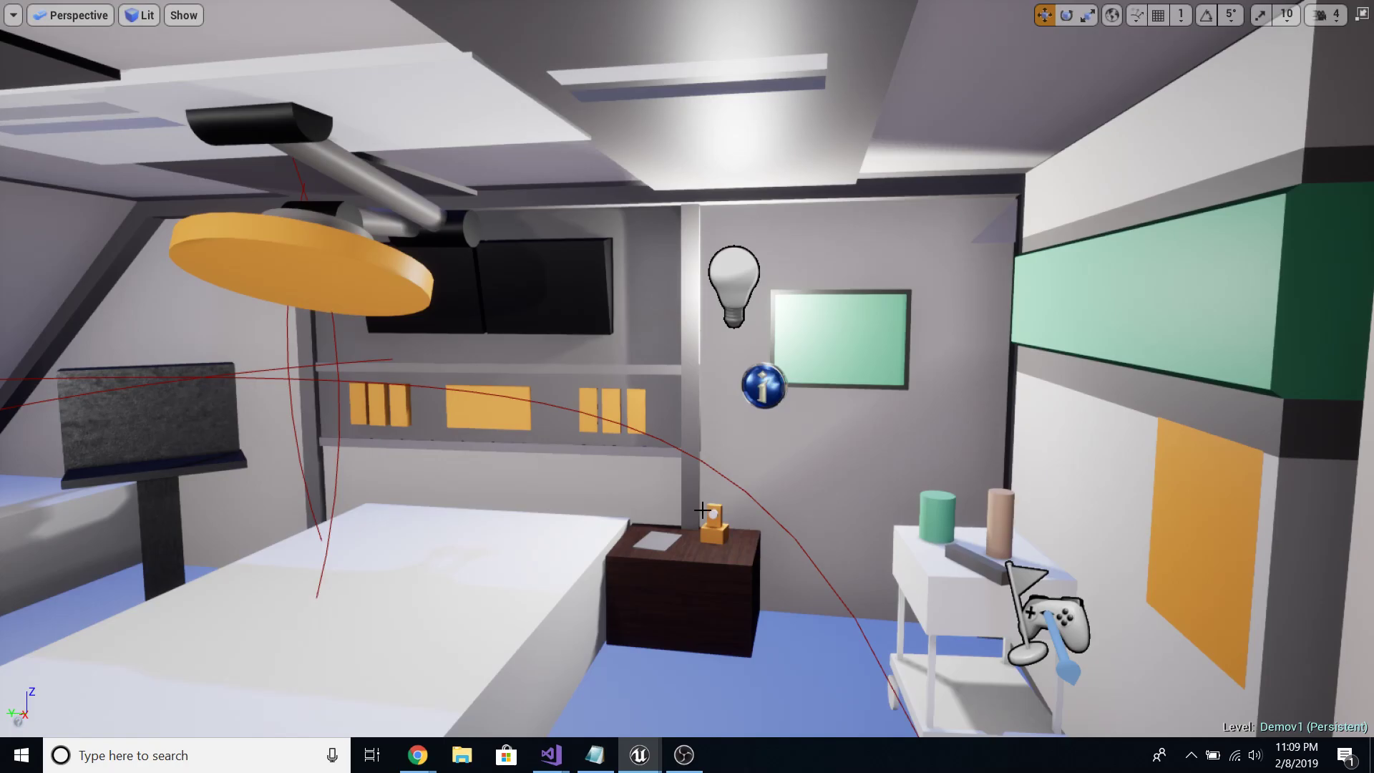
Step: Look over the bed area and select the black wall monitor nearer the bedside table
{"action": "right_click_drag", "start_coordinate": [481, 467], "coordinate": [472, 497]}
{"action": "key", "text": "w"}
{"action": "key", "text": "s"}
{"action": "right_click_drag", "start_coordinate": [279, 458], "coordinate": [522, 451]}
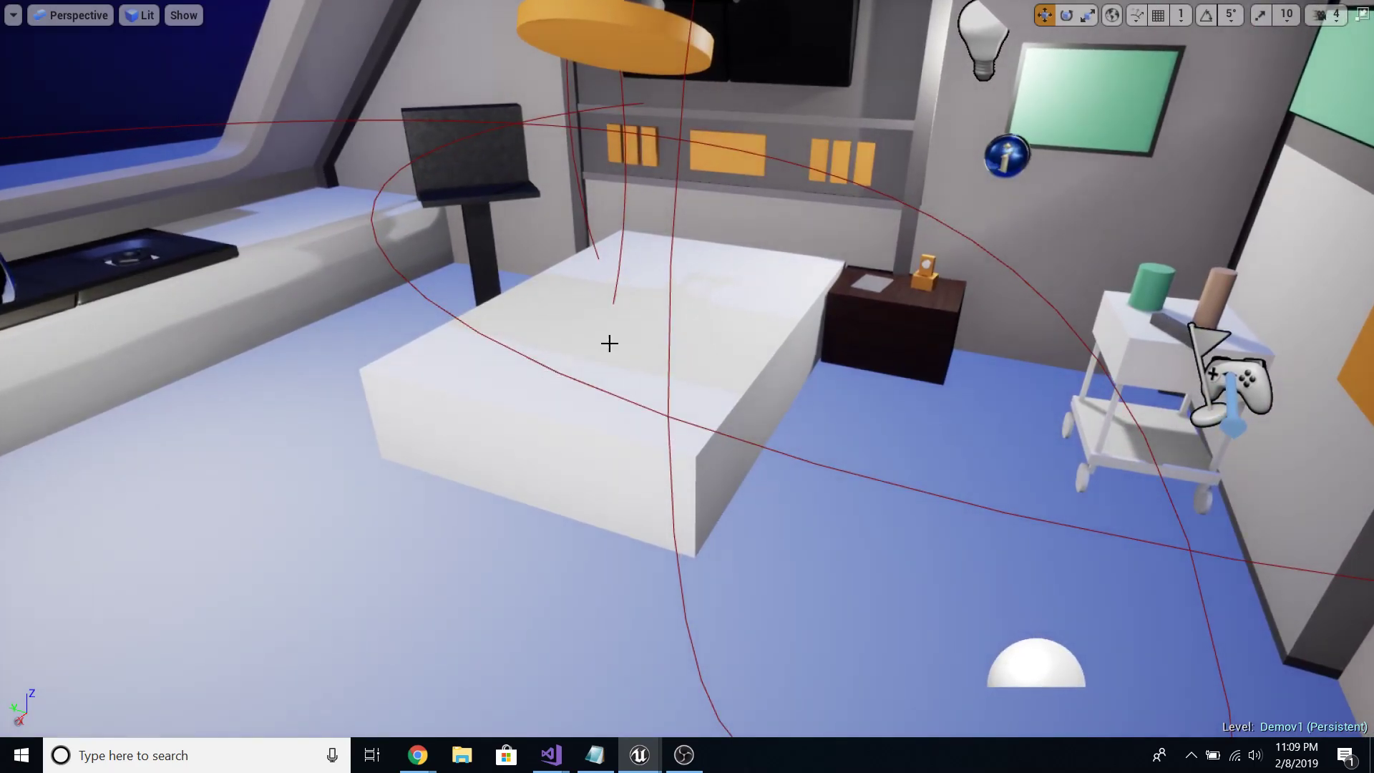
{"action": "right_click_drag", "start_coordinate": [790, 280], "coordinate": [818, 241]}
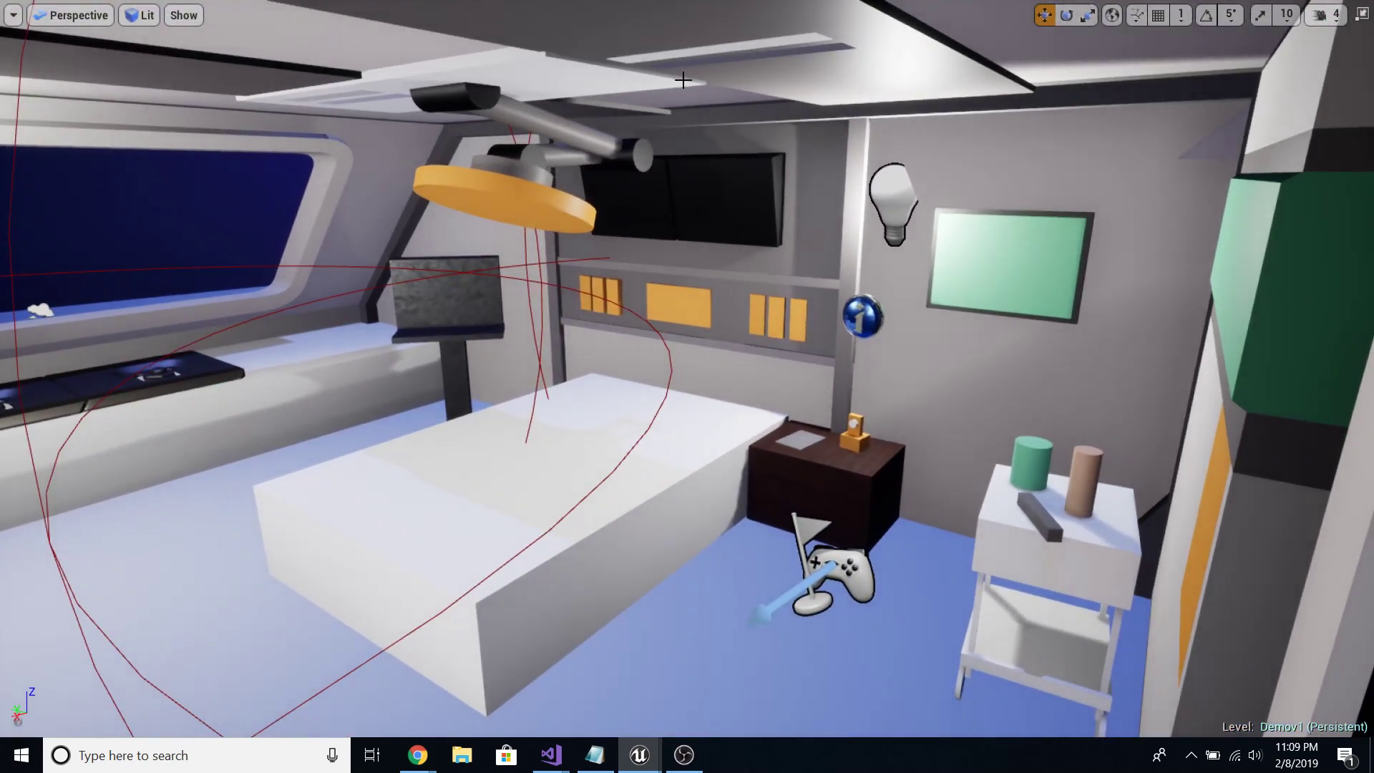
{"action": "left_click", "coordinate": [660, 194]}
{"action": "left_click_drag", "start_coordinate": [642, 222], "coordinate": [737, 223]}
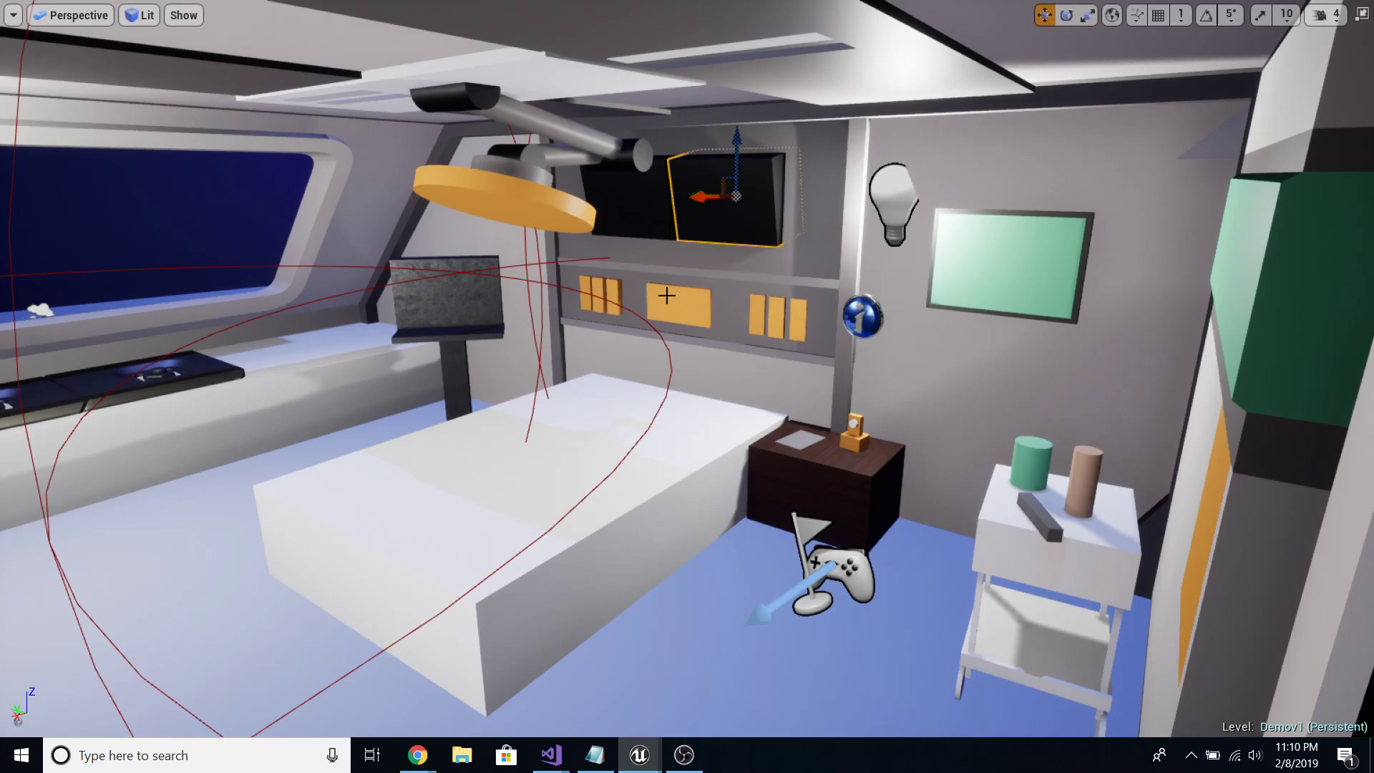
Step: View the window side of the med bay and fly out to the reception desk for a close look at its props
{"action": "right_click_drag", "start_coordinate": [595, 426], "coordinate": [408, 440]}
{"action": "key", "text": "s"}
{"action": "right_click_drag", "start_coordinate": [286, 458], "coordinate": [444, 444]}
{"action": "key", "text": "w"}
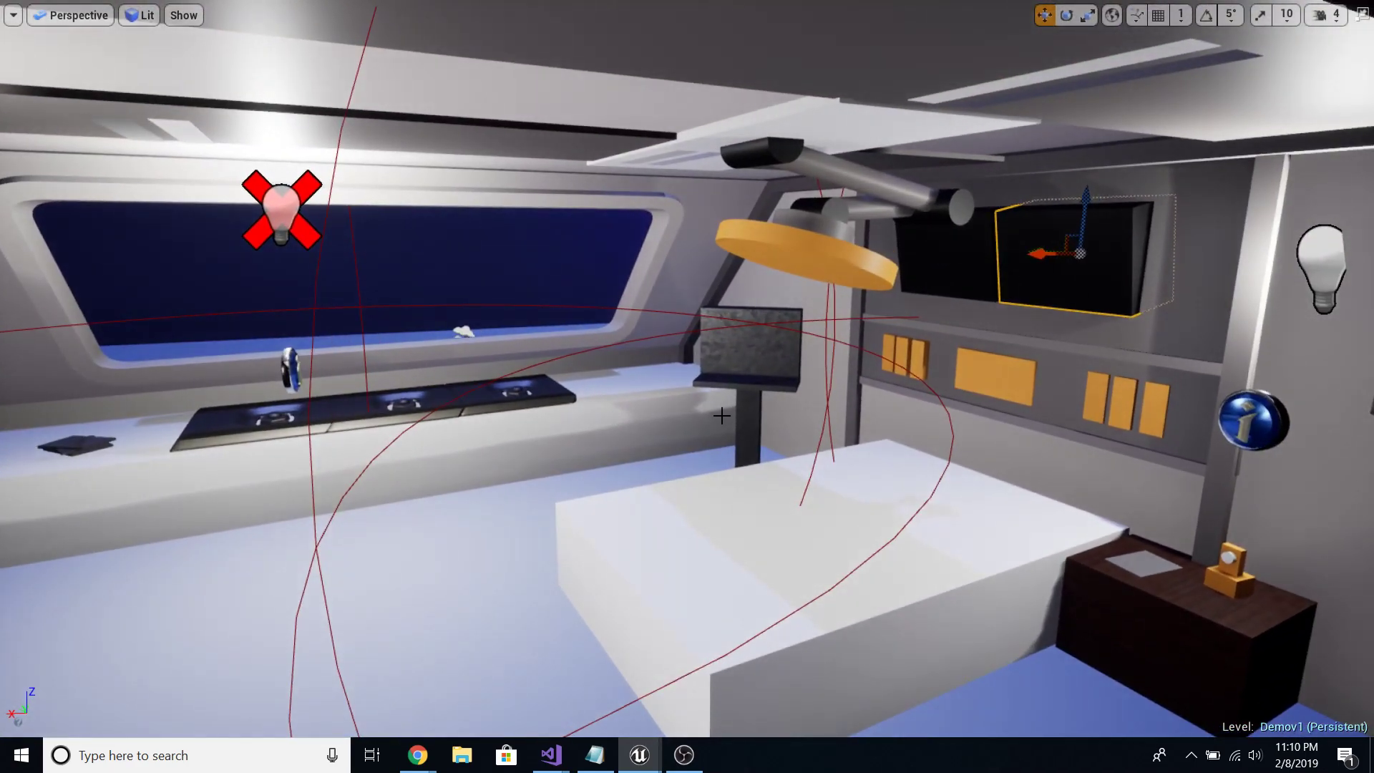
{"action": "key", "text": "w"}
{"action": "right_click_drag", "start_coordinate": [479, 430], "coordinate": [404, 430]}
{"action": "right_click_drag", "start_coordinate": [654, 386], "coordinate": [704, 394]}
{"action": "key", "text": "w"}
{"action": "right_click_drag", "start_coordinate": [585, 254], "coordinate": [530, 308]}
{"action": "right_click_drag", "start_coordinate": [407, 423], "coordinate": [413, 411]}
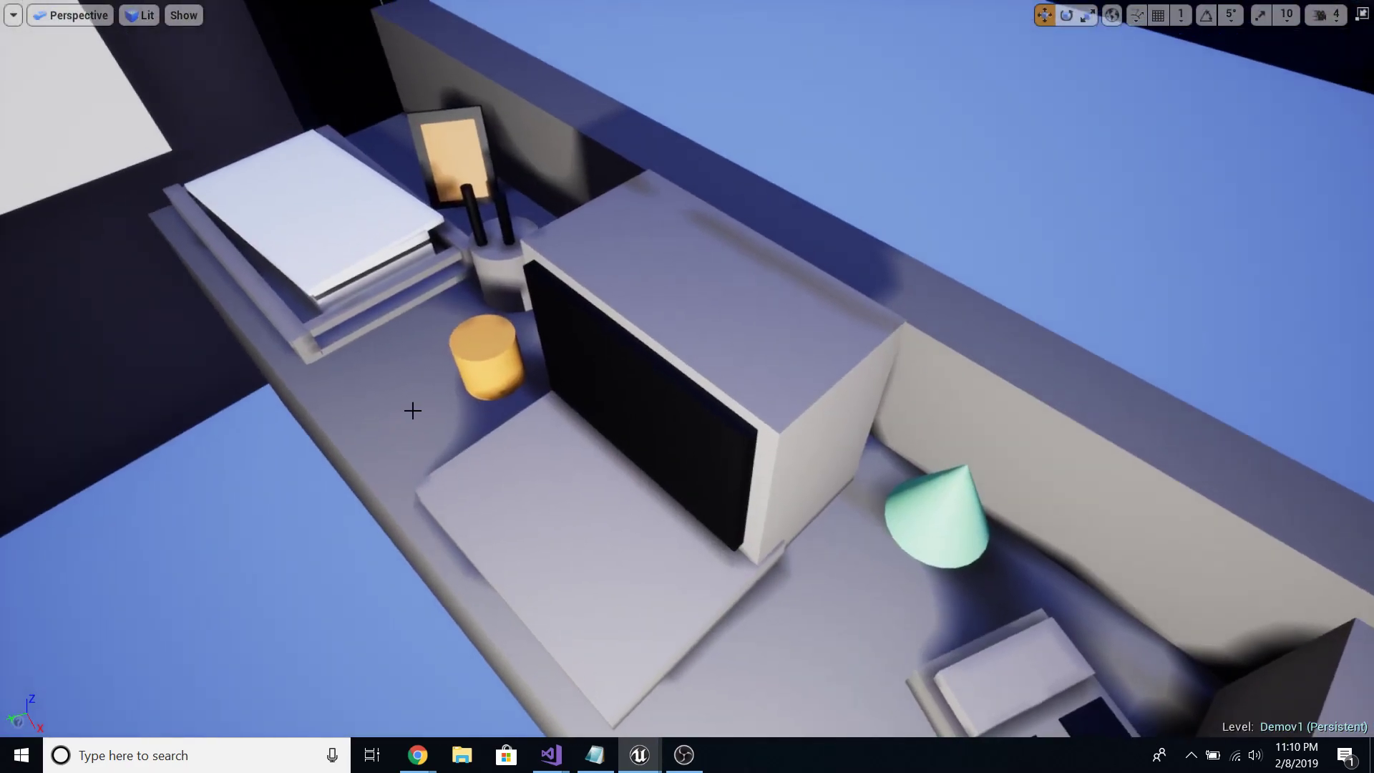
Step: Examine the reception's orange bench, sink counter and computer desk, and the nearby lockers with orange panels
{"action": "right_click_drag", "start_coordinate": [316, 315], "coordinate": [709, 211]}
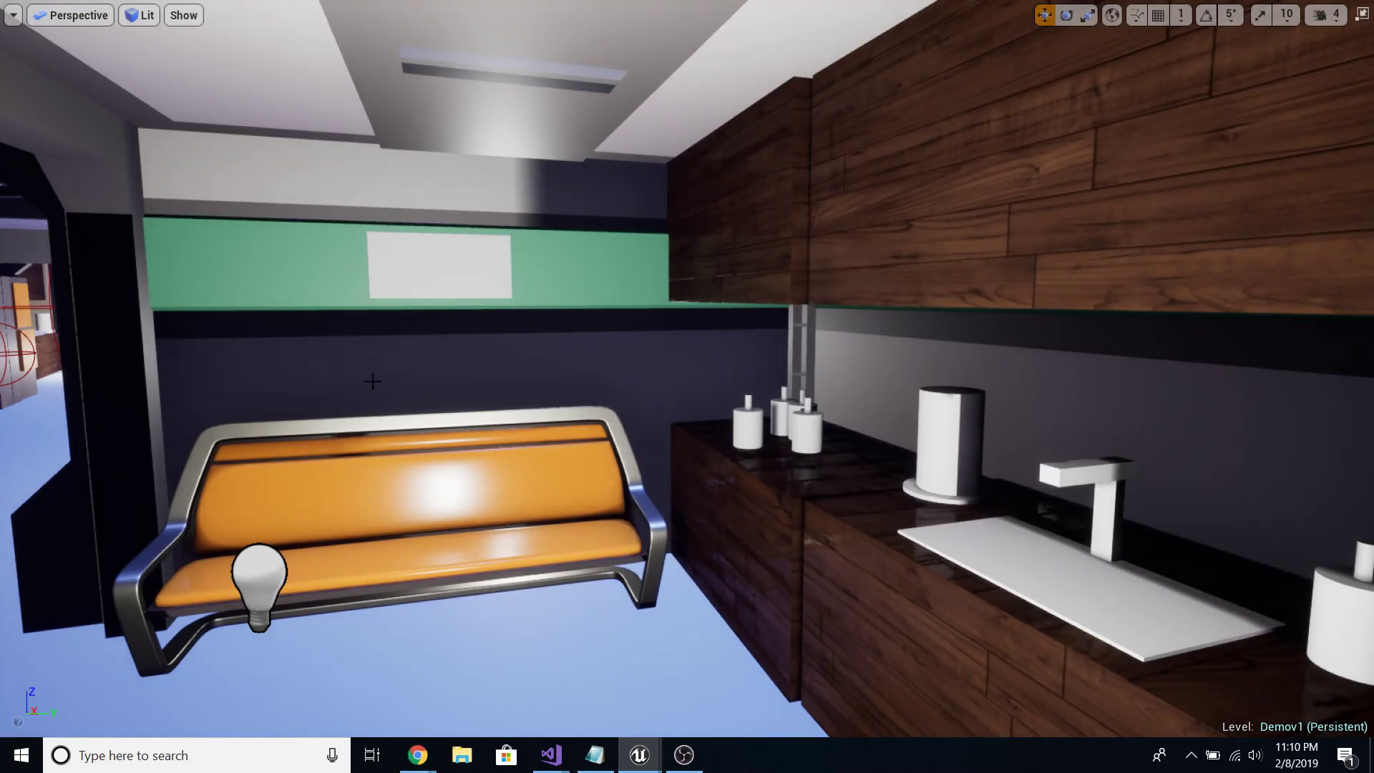
{"action": "right_click_drag", "start_coordinate": [383, 389], "coordinate": [250, 376]}
{"action": "right_click_drag", "start_coordinate": [337, 379], "coordinate": [413, 368]}
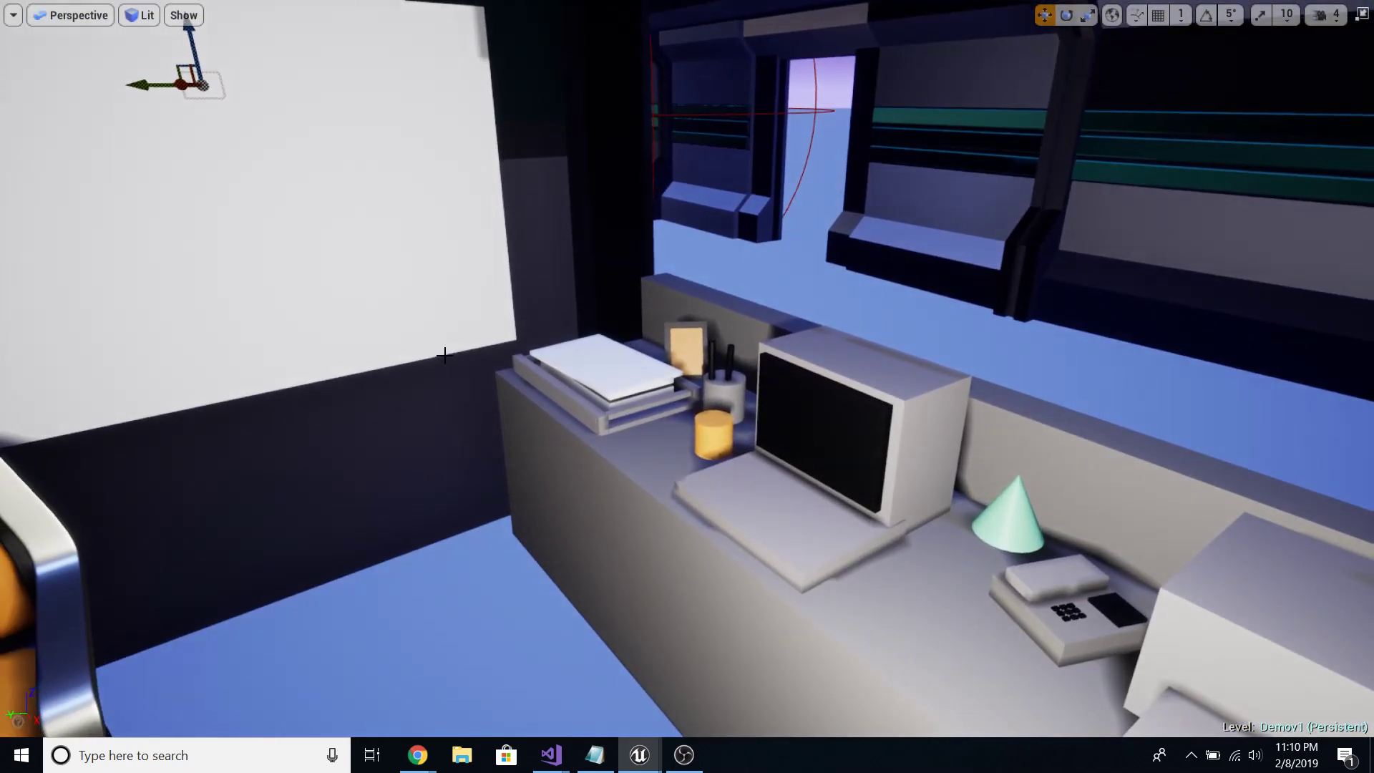
{"action": "right_click_drag", "start_coordinate": [524, 295], "coordinate": [630, 297]}
{"action": "right_click_drag", "start_coordinate": [787, 301], "coordinate": [855, 301]}
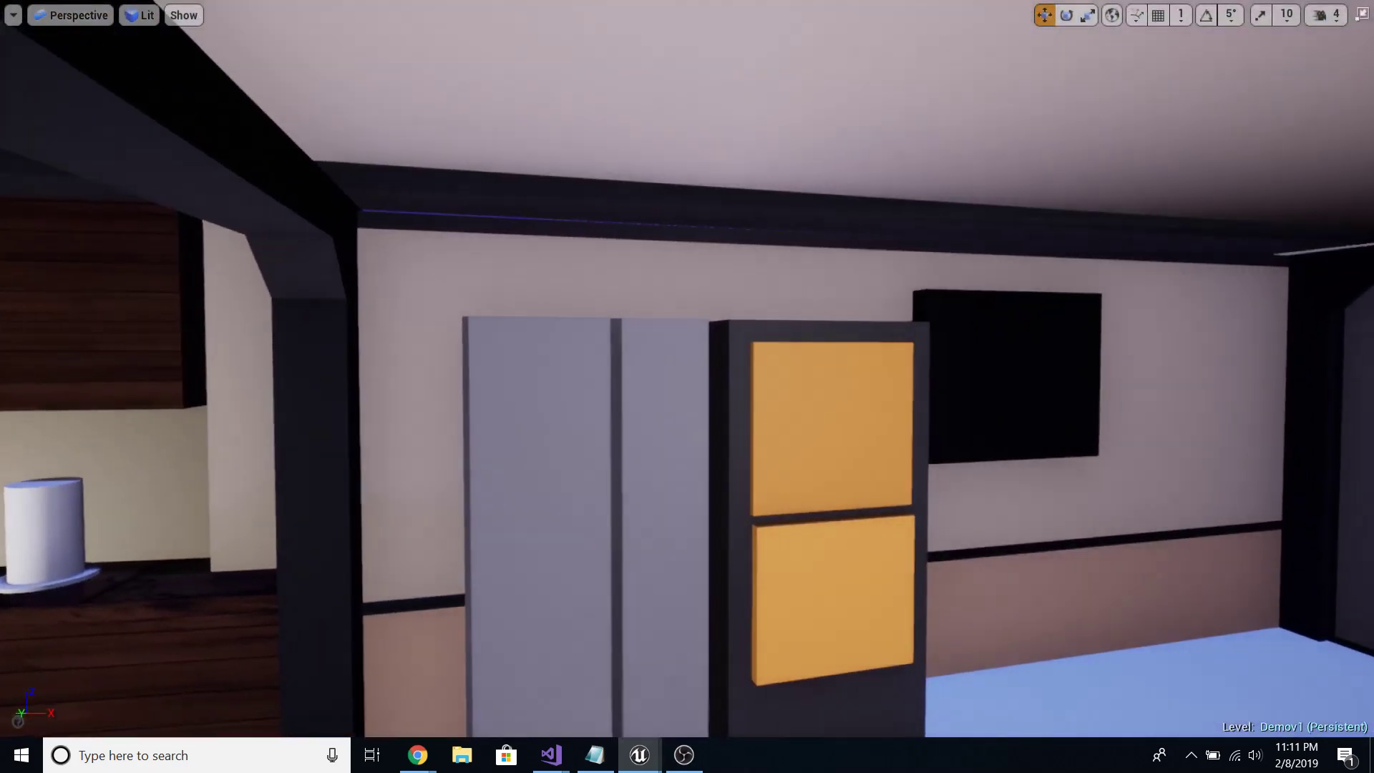
{"action": "right_click_drag", "start_coordinate": [543, 386], "coordinate": [1260, 386]}
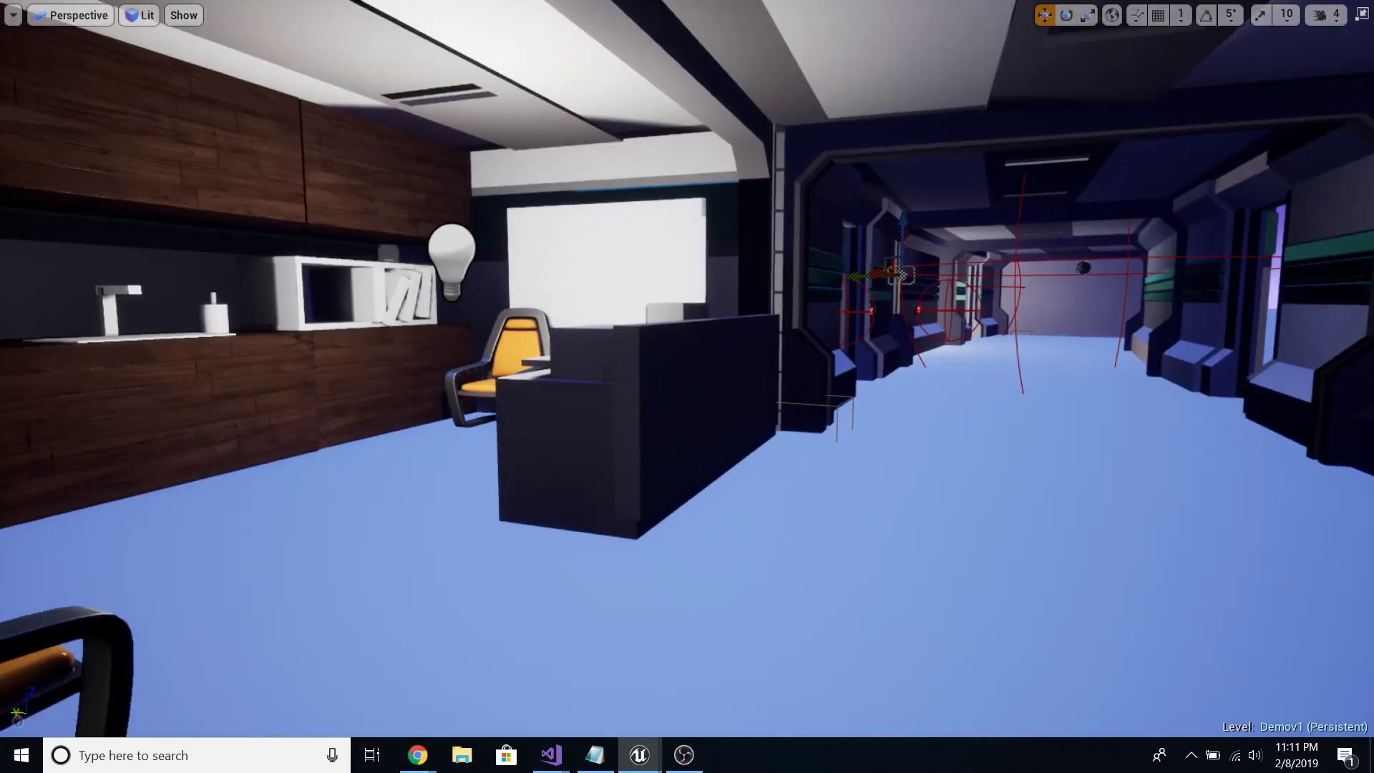
Step: Fly back down the corridor into the med bay and inspect the stand-mounted grey monitor beside the bed up close
{"action": "key", "text": "w"}
{"action": "key", "text": "w"}
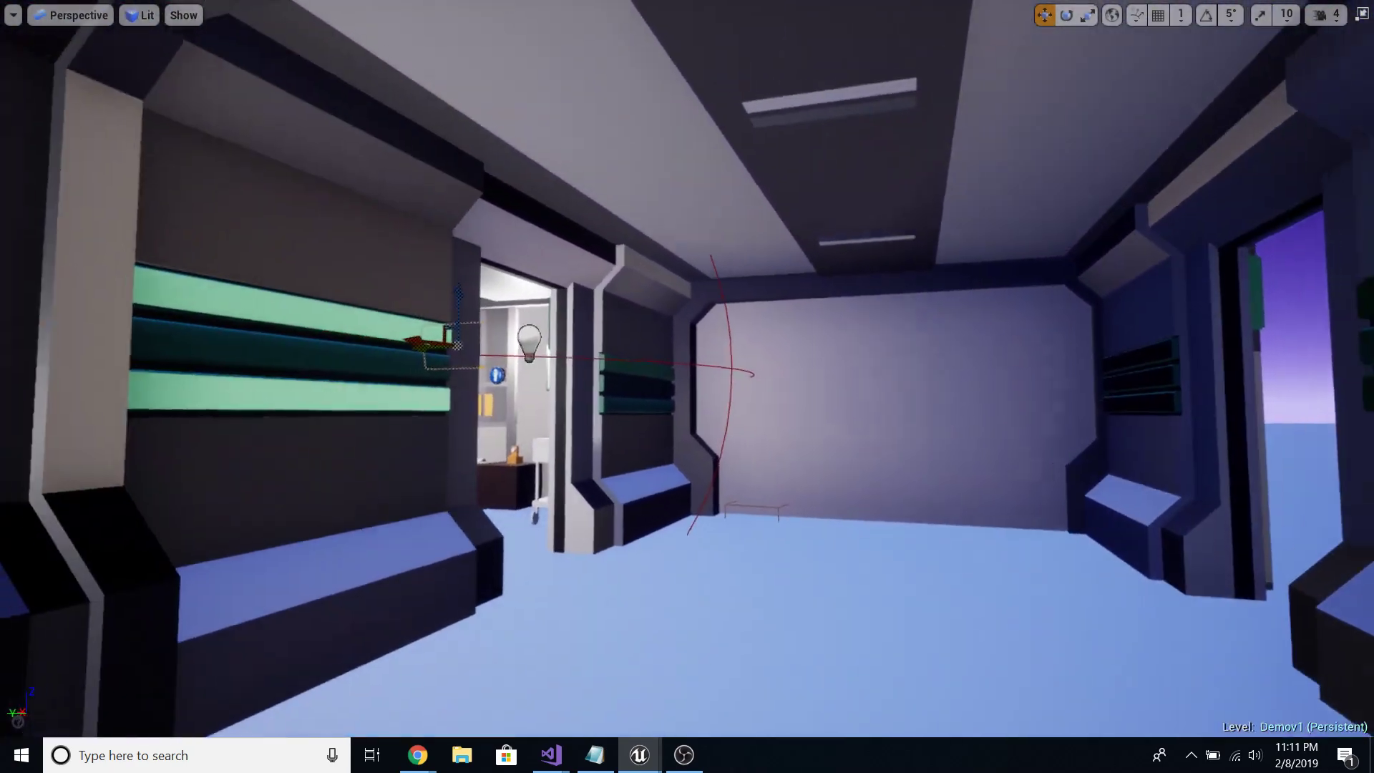
{"action": "key", "text": "w"}
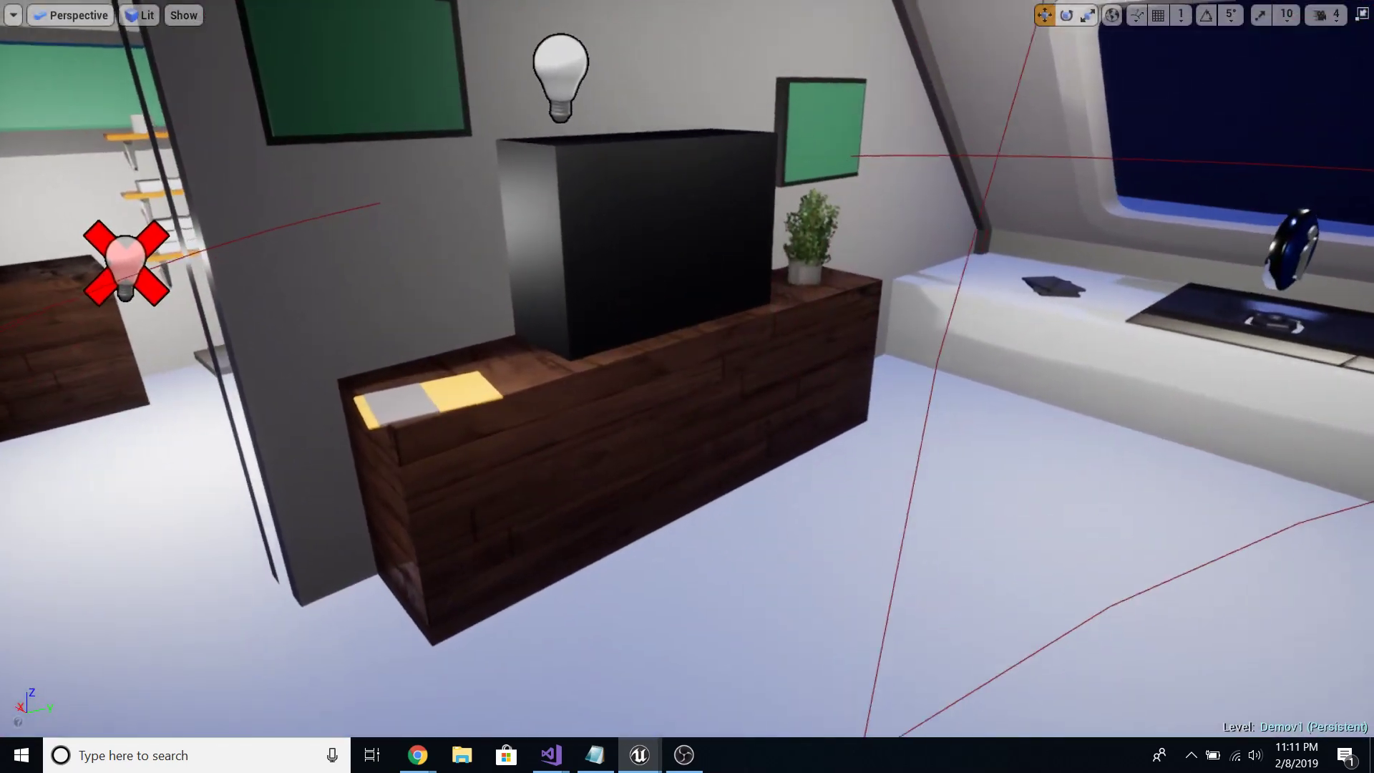
{"action": "key", "text": "w"}
{"action": "right_click_drag", "start_coordinate": [1176, 488], "coordinate": [1230, 506]}
{"action": "key", "text": "s"}
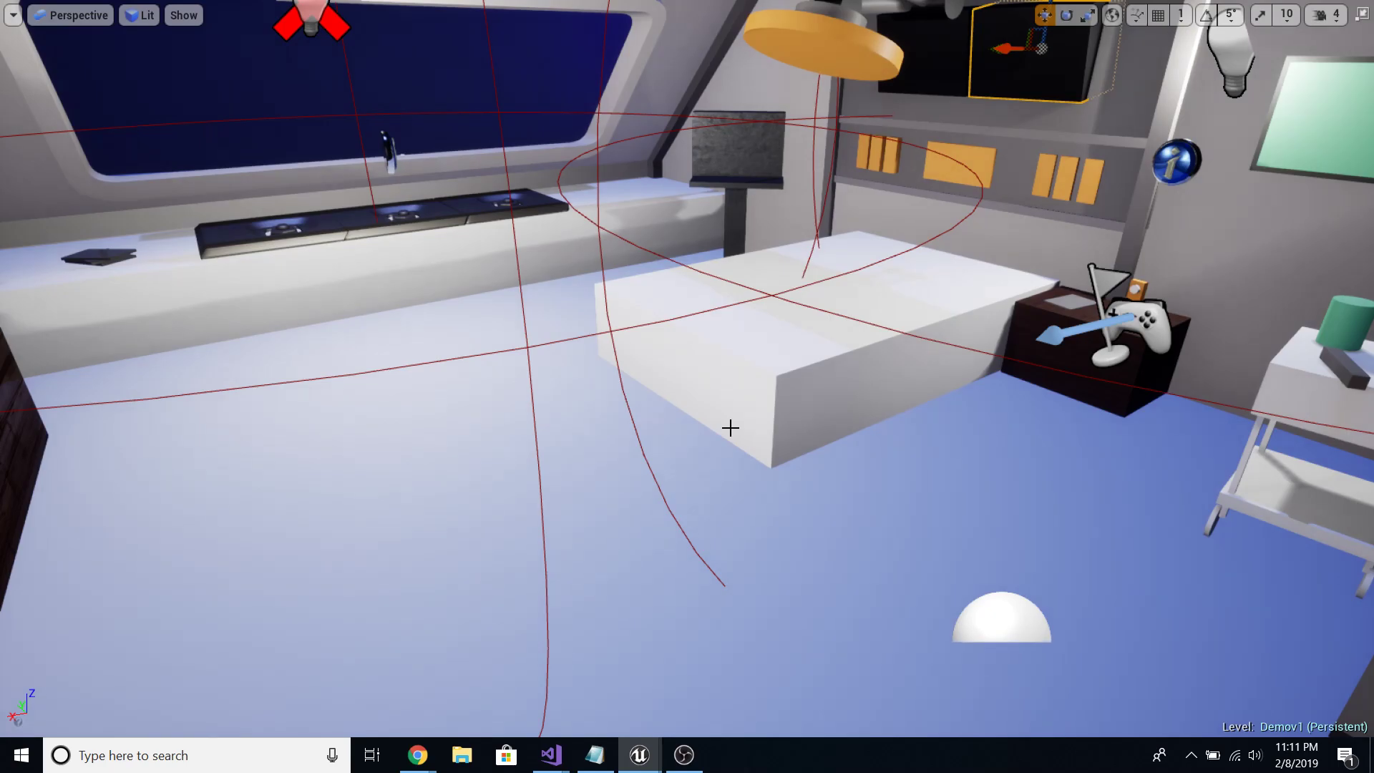
{"action": "right_click_drag", "start_coordinate": [357, 249], "coordinate": [376, 204]}
{"action": "key", "text": "w"}
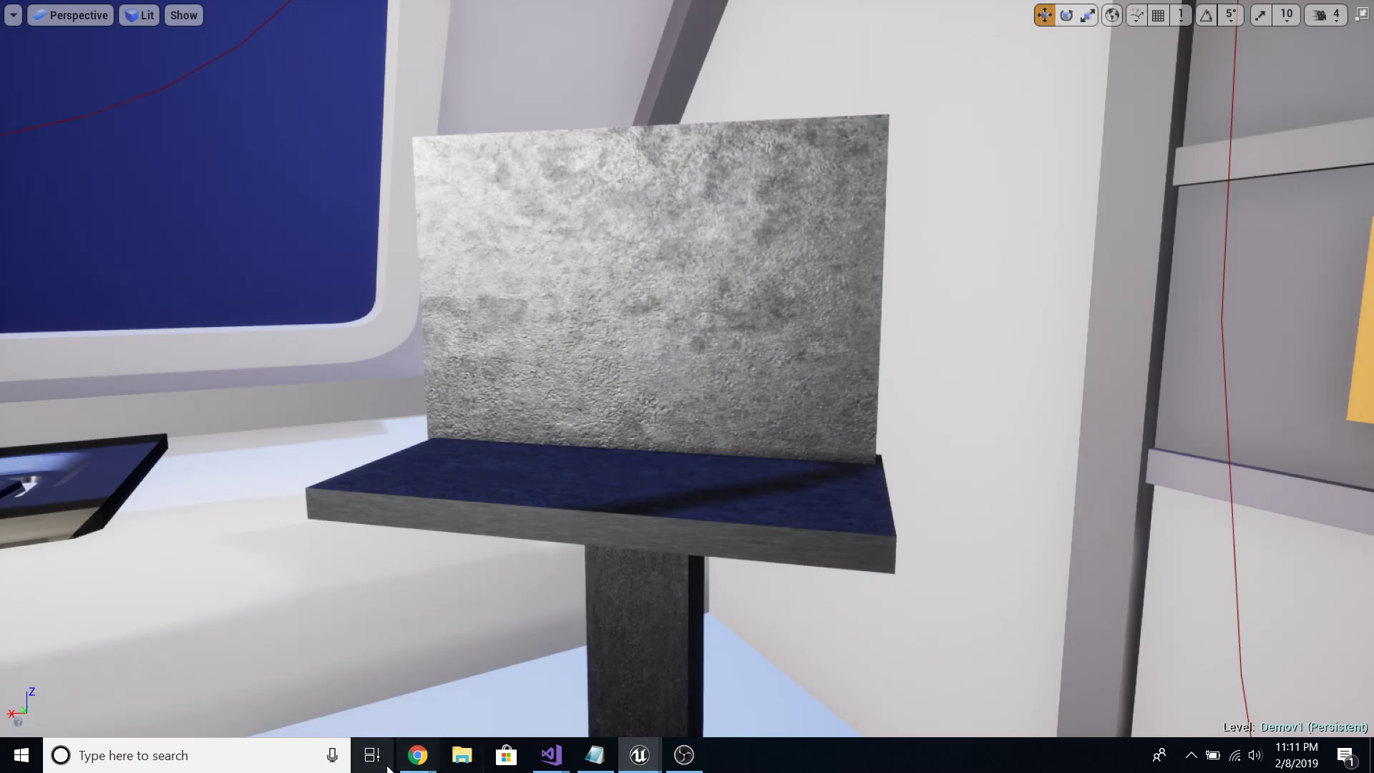
Step: Switch to Chrome to show the Mediana M30 patient monitor reference page, and minimize the browser
{"action": "mouse_move", "coordinate": [418, 755]}
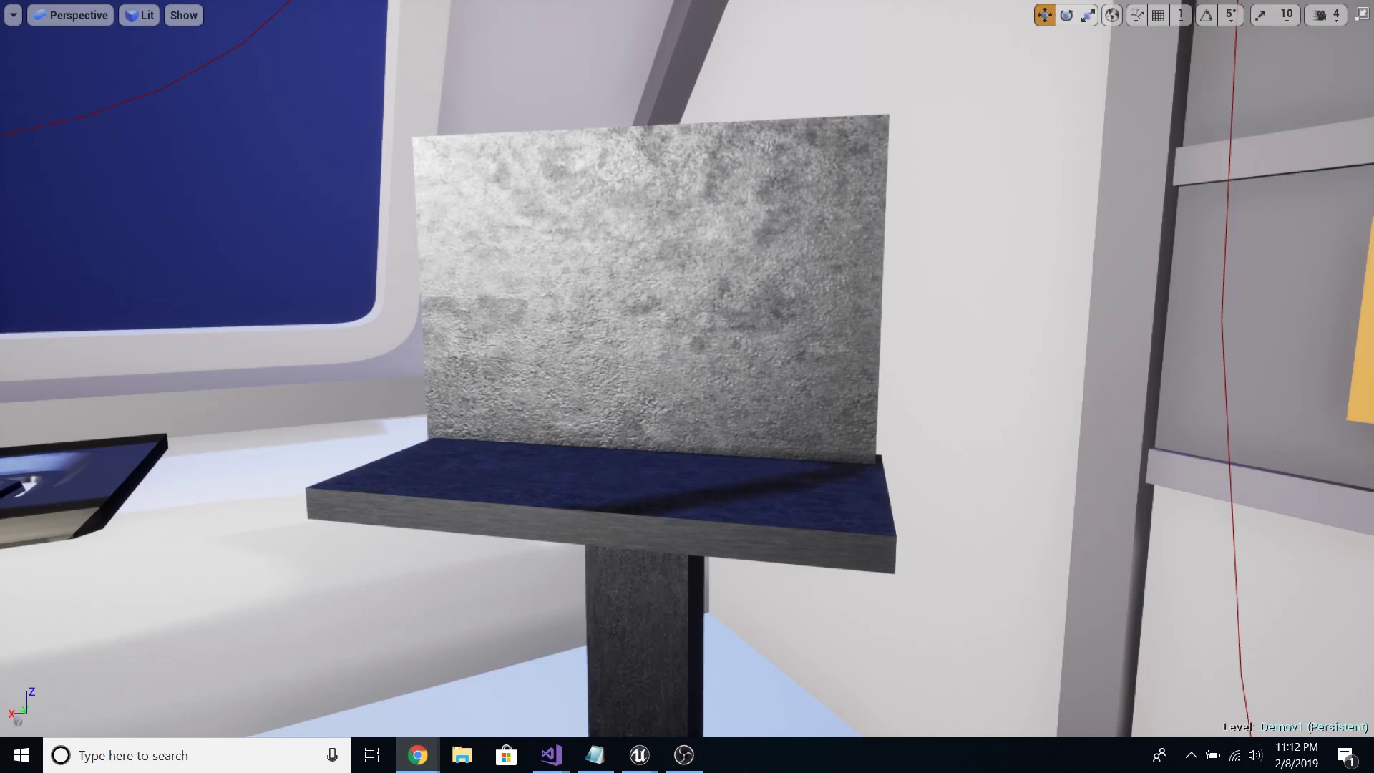
{"action": "left_click_drag", "start_coordinate": [1373, 48], "coordinate": [1154, 32]}
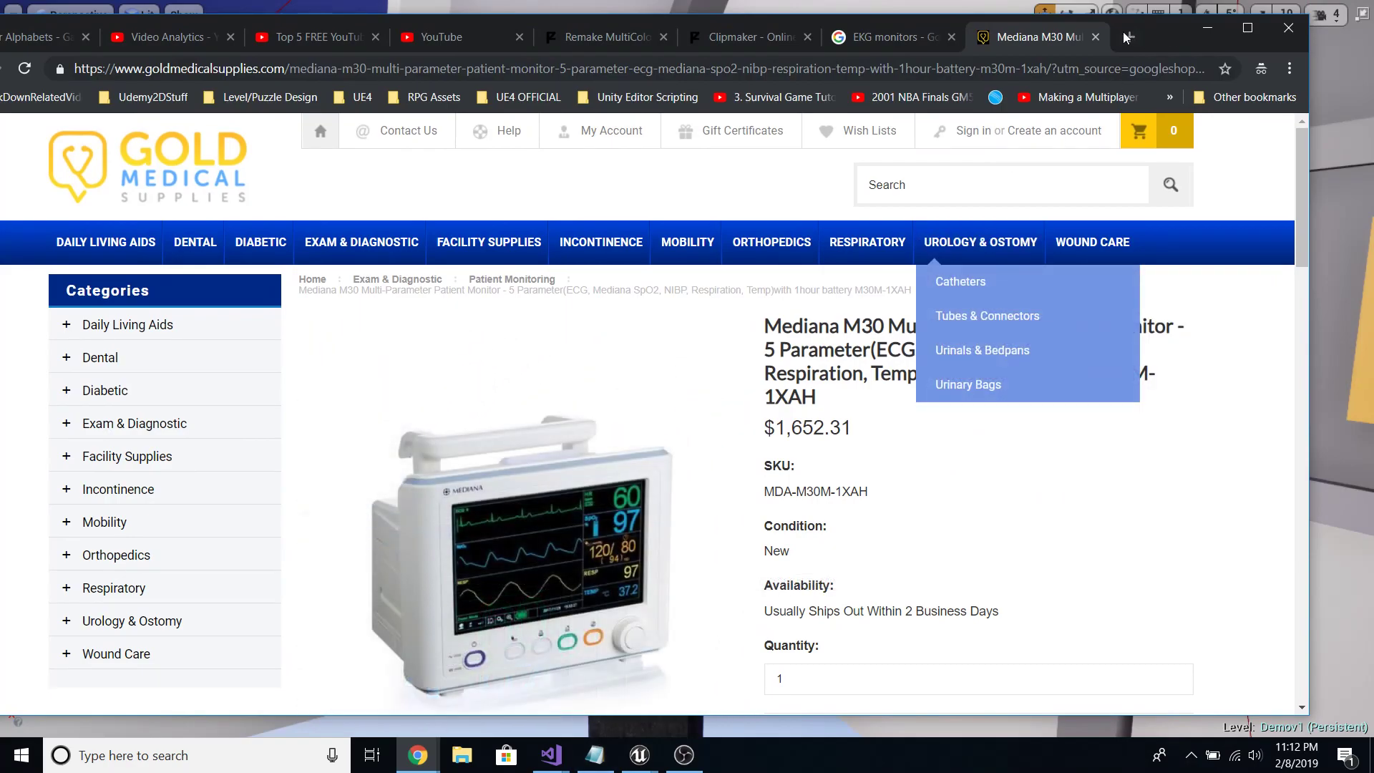
{"action": "left_click_drag", "start_coordinate": [1207, 44], "coordinate": [1043, 64]}
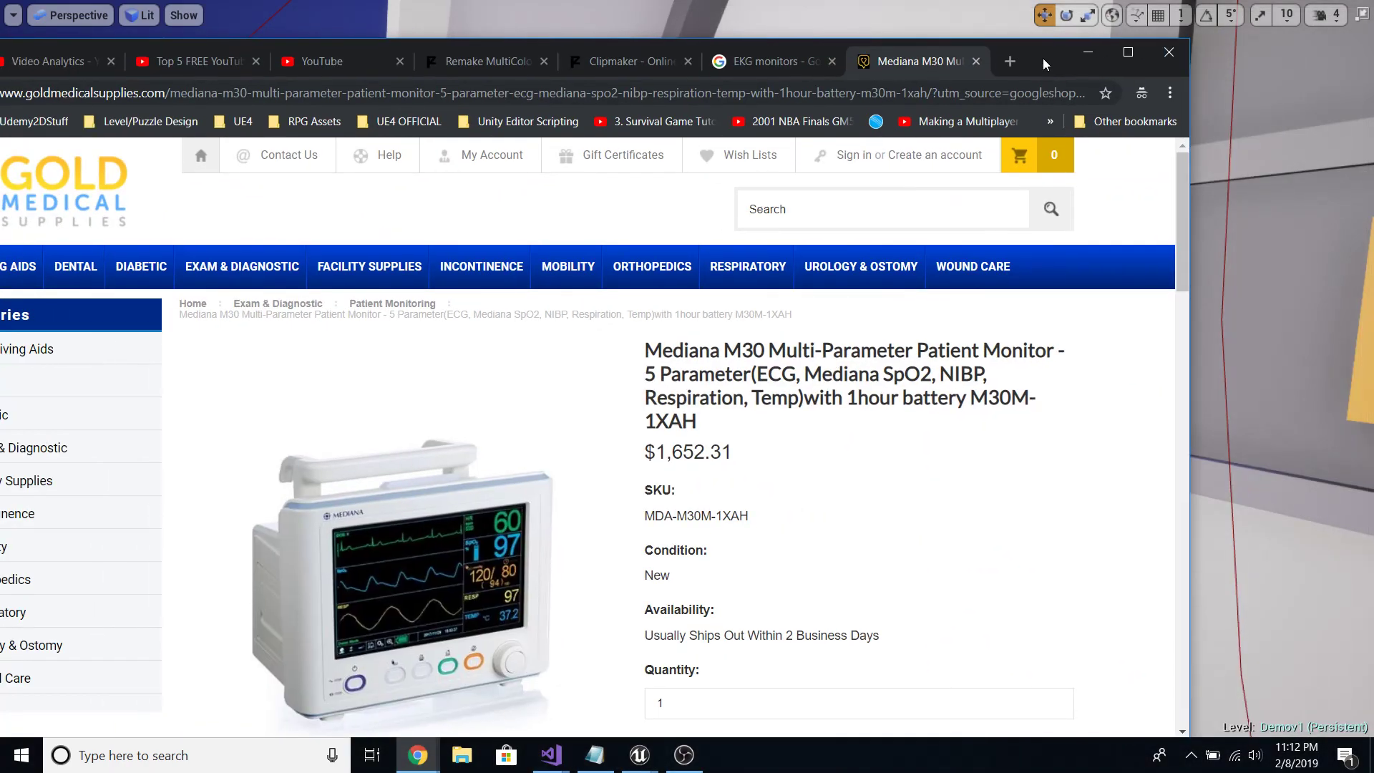
{"action": "left_click", "coordinate": [1083, 54]}
Step: Inspect the yellow folder on the wooden desk and the orange panel on the wall beside the med bay doorway
{"action": "key", "text": "s"}
{"action": "mouse_move", "coordinate": [600, 350]}
{"action": "right_mouse_down"}
{"action": "mouse_move", "coordinate": [581, 341]}
{"action": "mouse_move", "coordinate": [623, 337]}
{"action": "right_mouse_up"}
{"action": "key", "text": "w"}
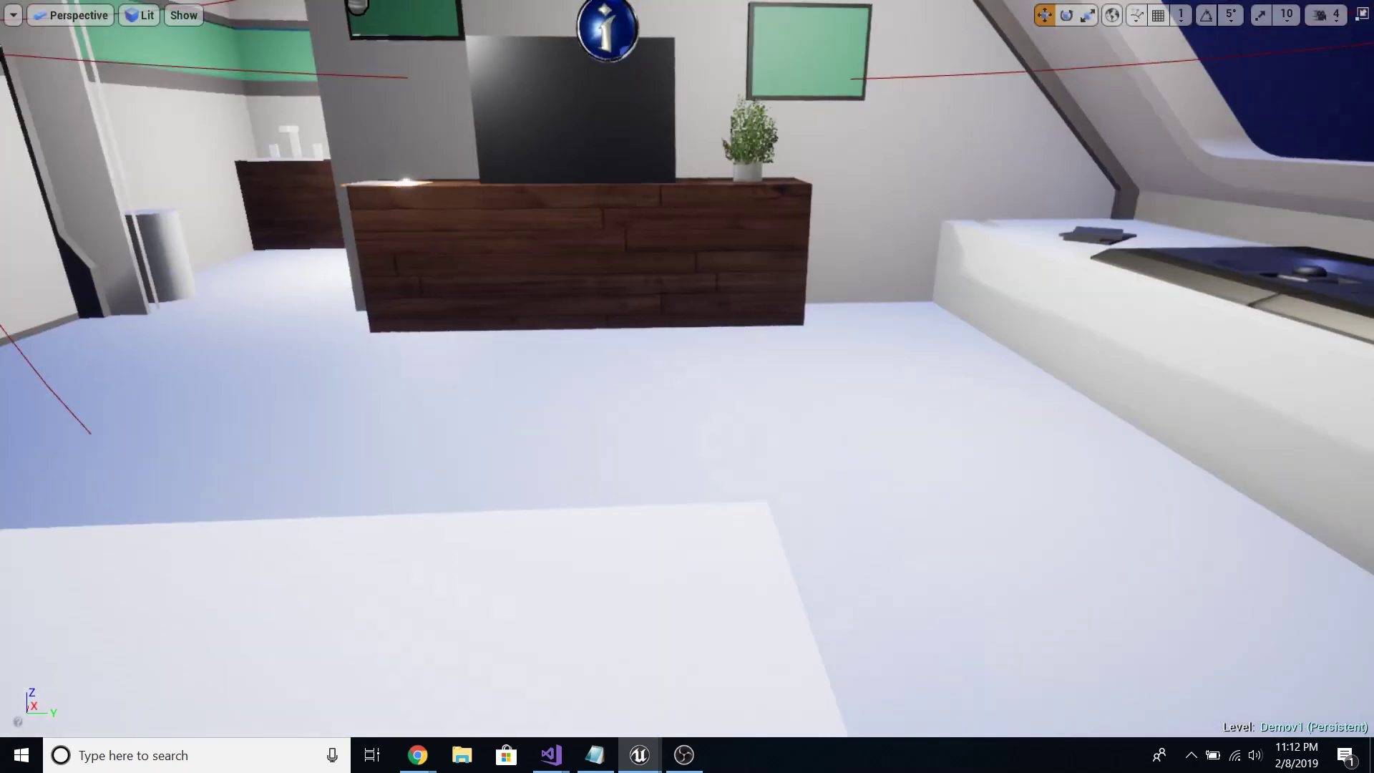
{"action": "key", "text": "w"}
{"action": "right_click_drag", "start_coordinate": [261, 374], "coordinate": [83, 417]}
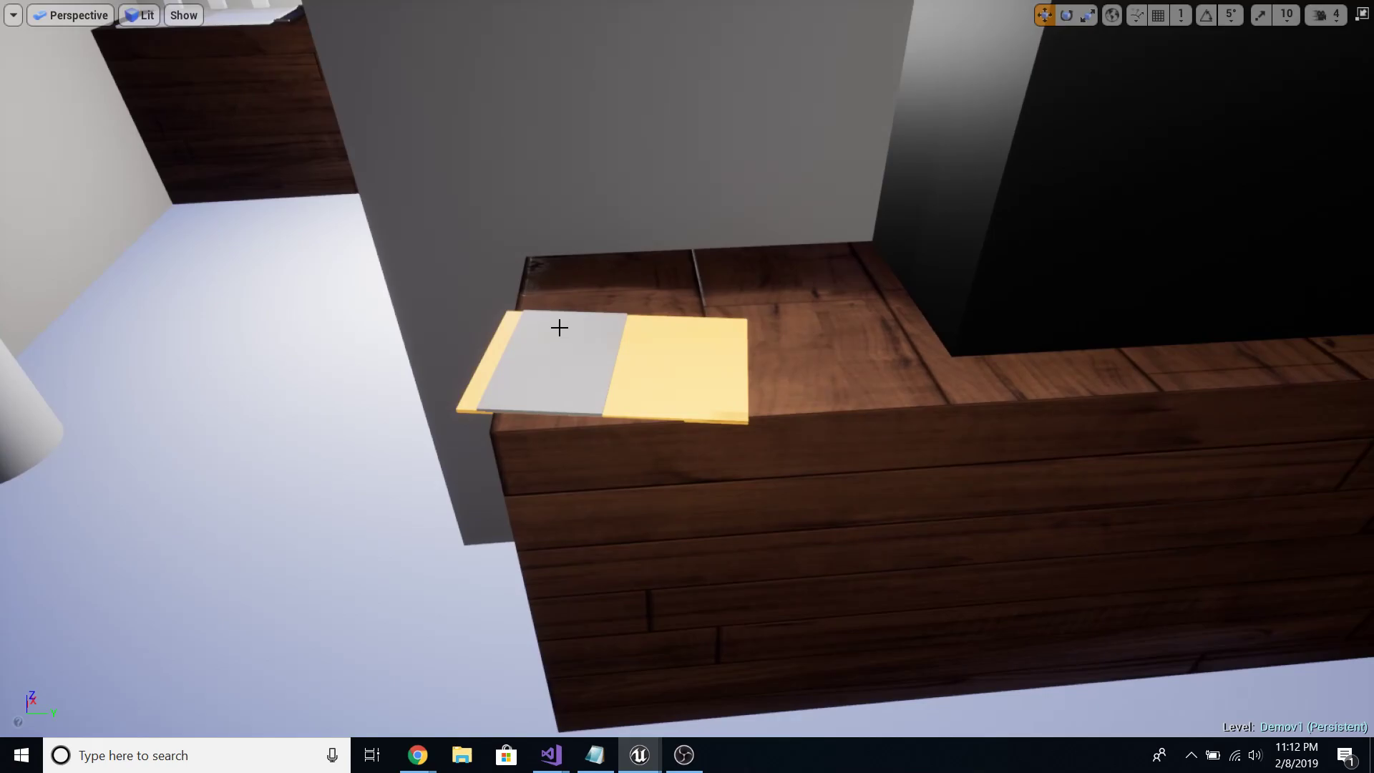
{"action": "right_click_drag", "start_coordinate": [568, 368], "coordinate": [639, 387]}
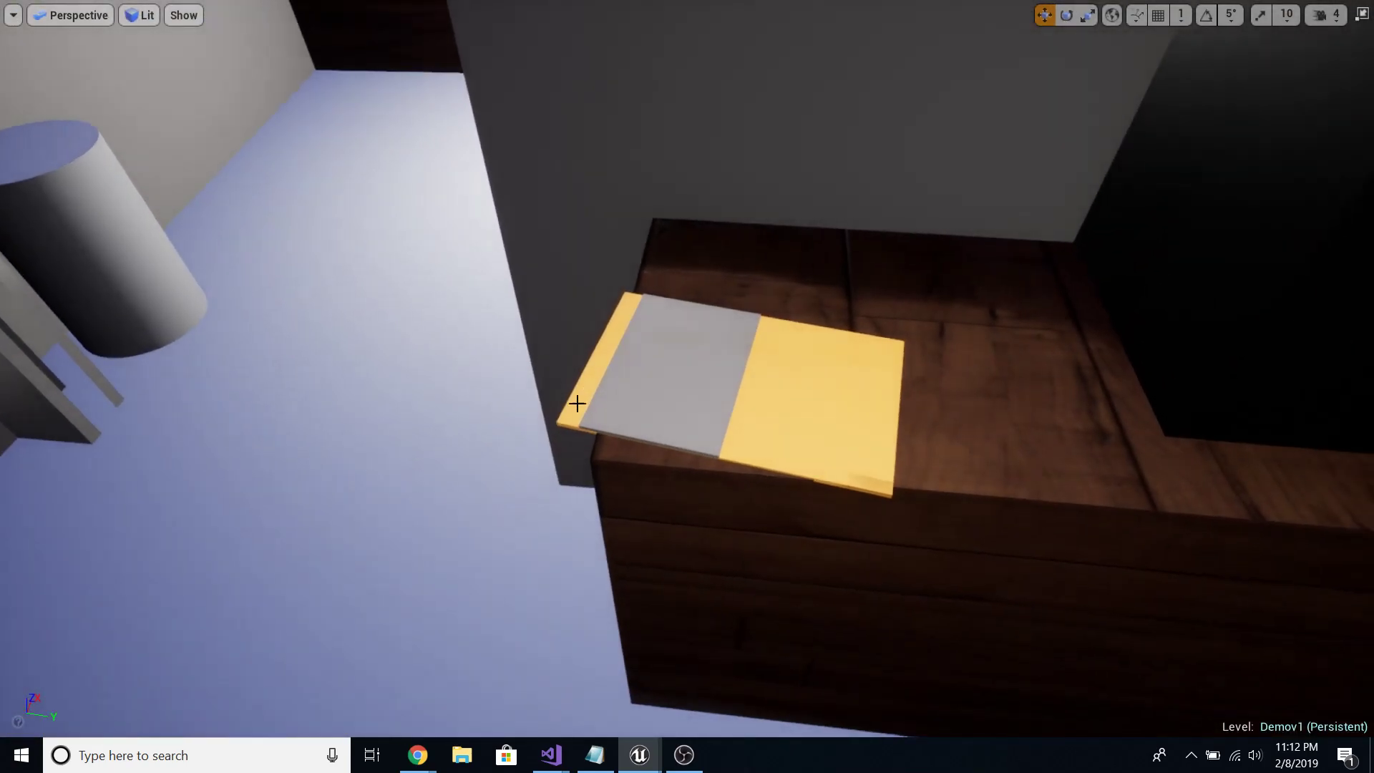
{"action": "right_click_drag", "start_coordinate": [541, 415], "coordinate": [541, 415]}
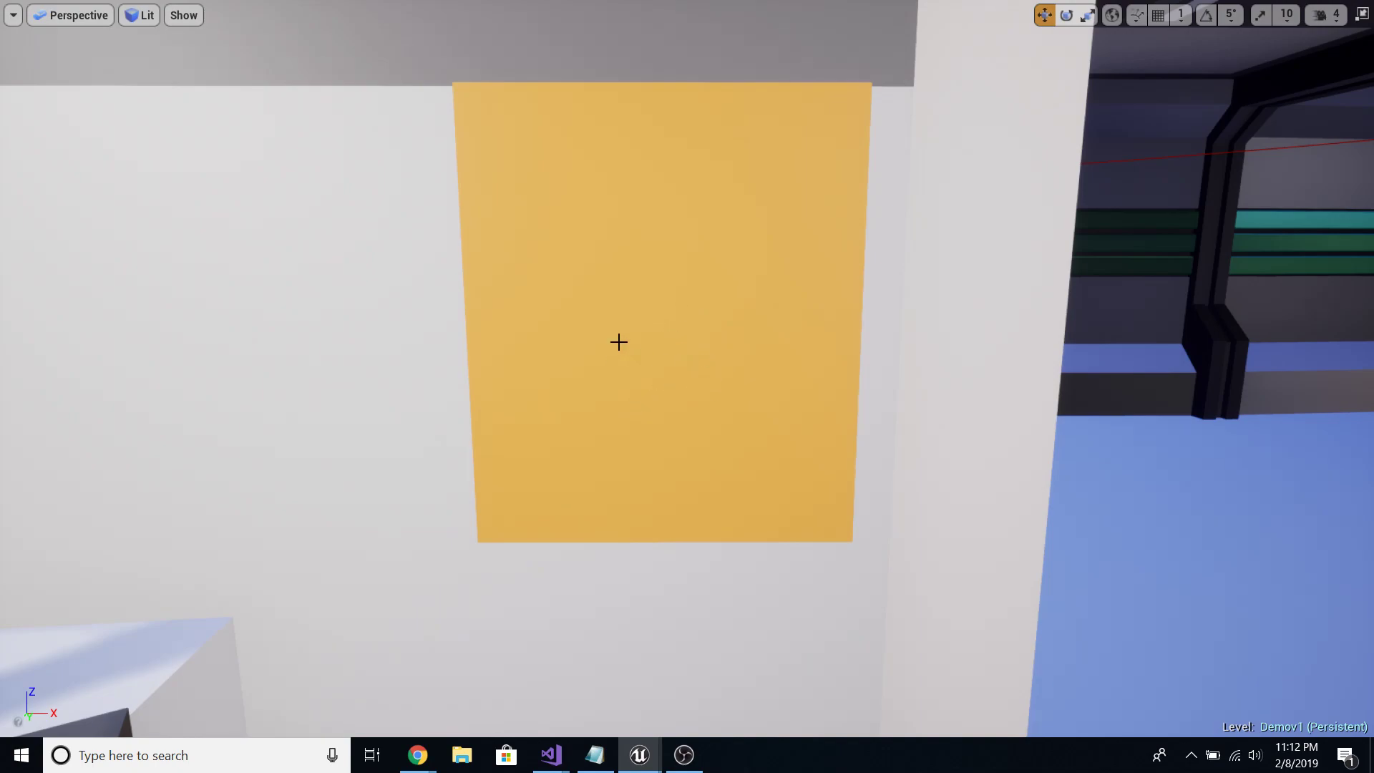
Step: Examine the grey sheet and the orange prop with the white disc on the wooden bedside table in the med bay
{"action": "right_click_drag", "start_coordinate": [631, 358], "coordinate": [631, 358]}
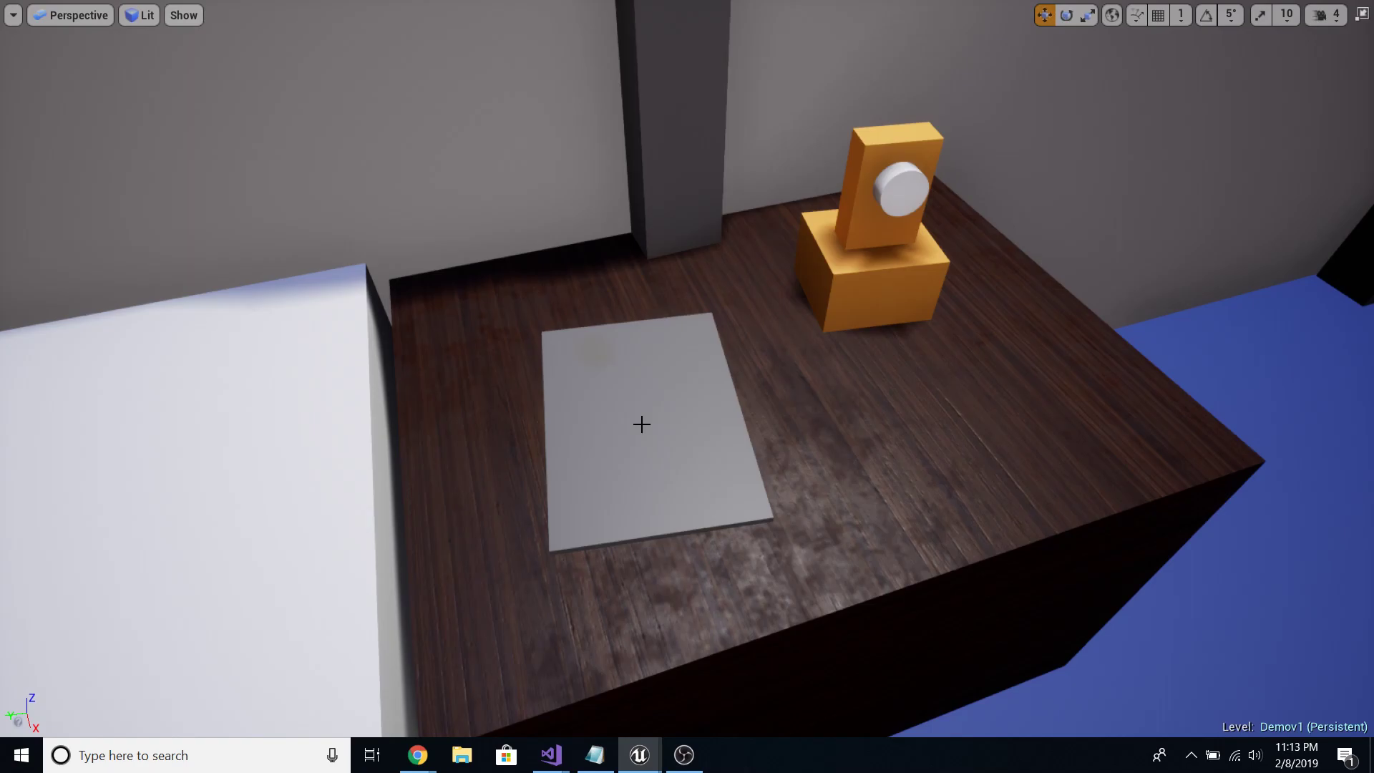
{"action": "right_click_drag", "start_coordinate": [639, 328], "coordinate": [675, 378]}
{"action": "right_click_drag", "start_coordinate": [573, 286], "coordinate": [548, 228]}
{"action": "key", "text": "w"}
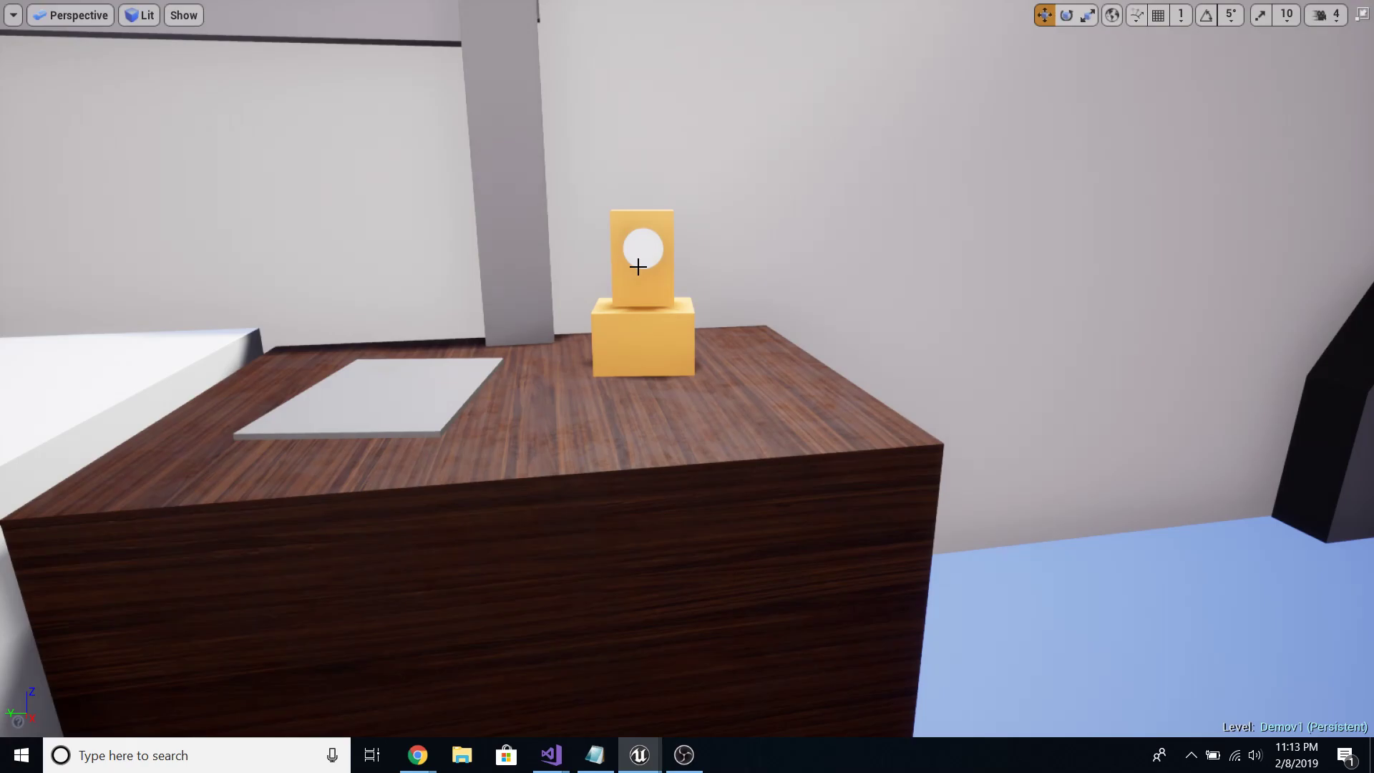
{"action": "key", "text": "s"}
{"action": "right_click_drag", "start_coordinate": [800, 354], "coordinate": [859, 385]}
{"action": "key", "text": "w"}
{"action": "key", "text": "e"}
{"action": "key", "text": "d"}
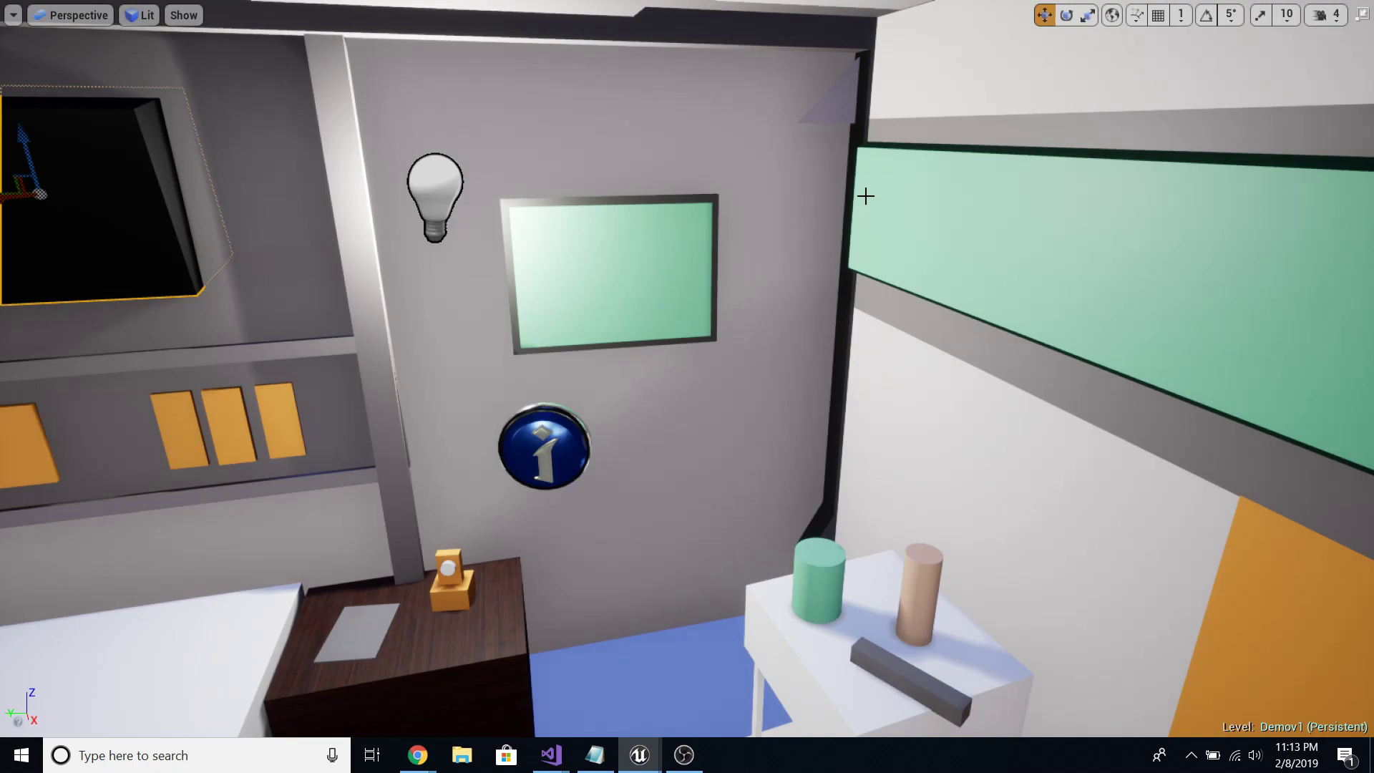
Step: Select the framed green panel on the wall above the bedside table and inspect it up close
{"action": "left_click", "coordinate": [664, 284]}
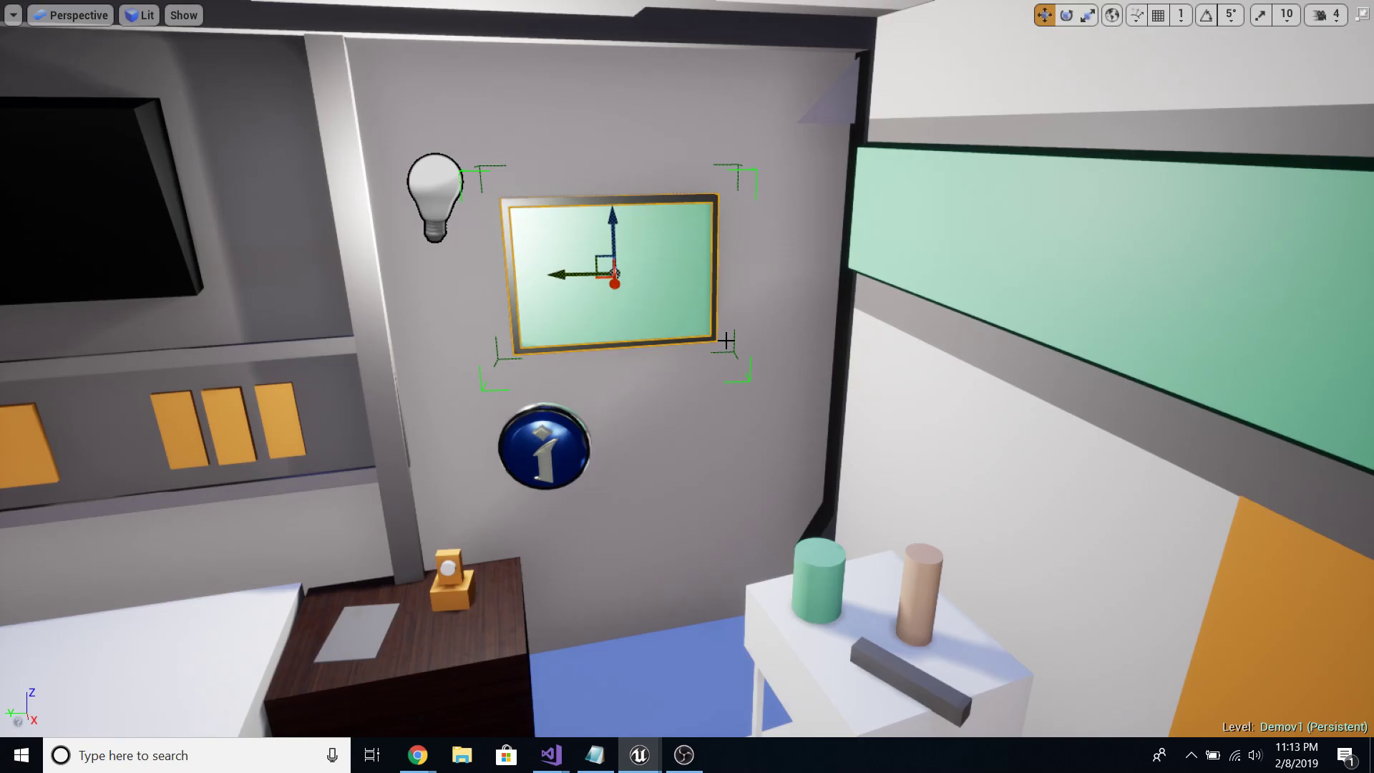
{"action": "right_click_drag", "start_coordinate": [574, 498], "coordinate": [517, 505]}
{"action": "key", "text": "w"}
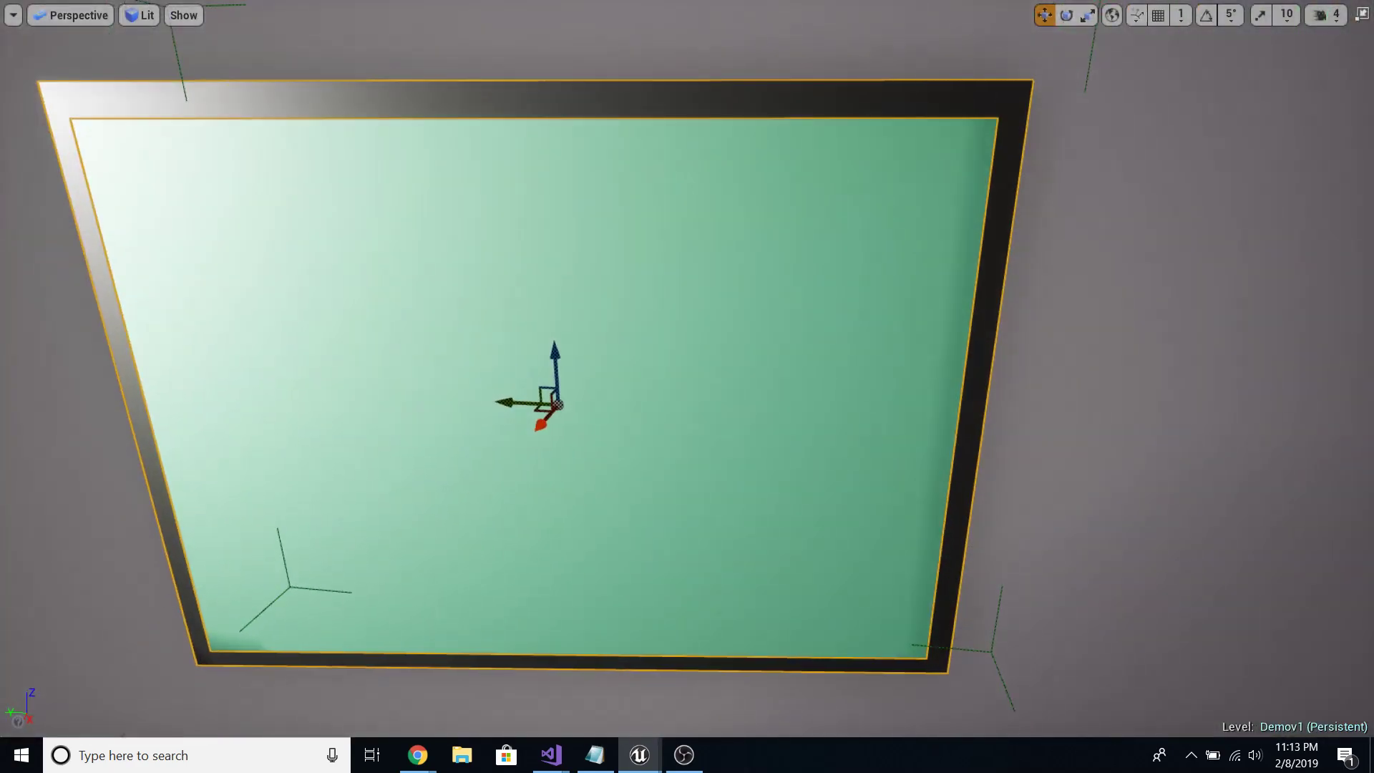
{"action": "right_click_drag", "start_coordinate": [460, 229], "coordinate": [451, 228]}
Step: Select the two framed green panels above the wooden desk in turn and inspect the one over the plant up close
{"action": "right_click_drag", "start_coordinate": [515, 349], "coordinate": [179, 354]}
{"action": "key", "text": "w"}
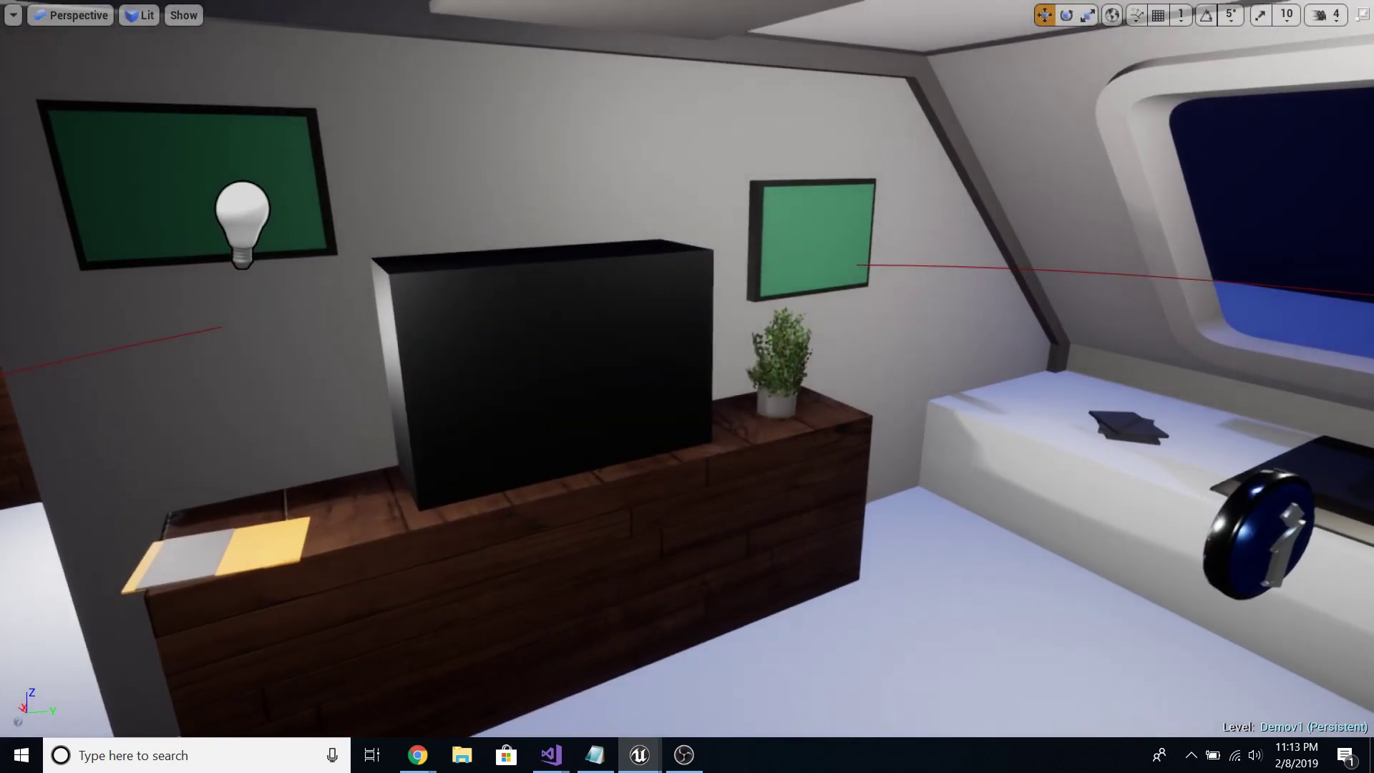
{"action": "left_click", "coordinate": [815, 216]}
{"action": "left_click", "coordinate": [244, 144]}
{"action": "right_click_drag", "start_coordinate": [380, 208], "coordinate": [315, 212]}
{"action": "right_click_drag", "start_coordinate": [1153, 469], "coordinate": [1167, 461]}
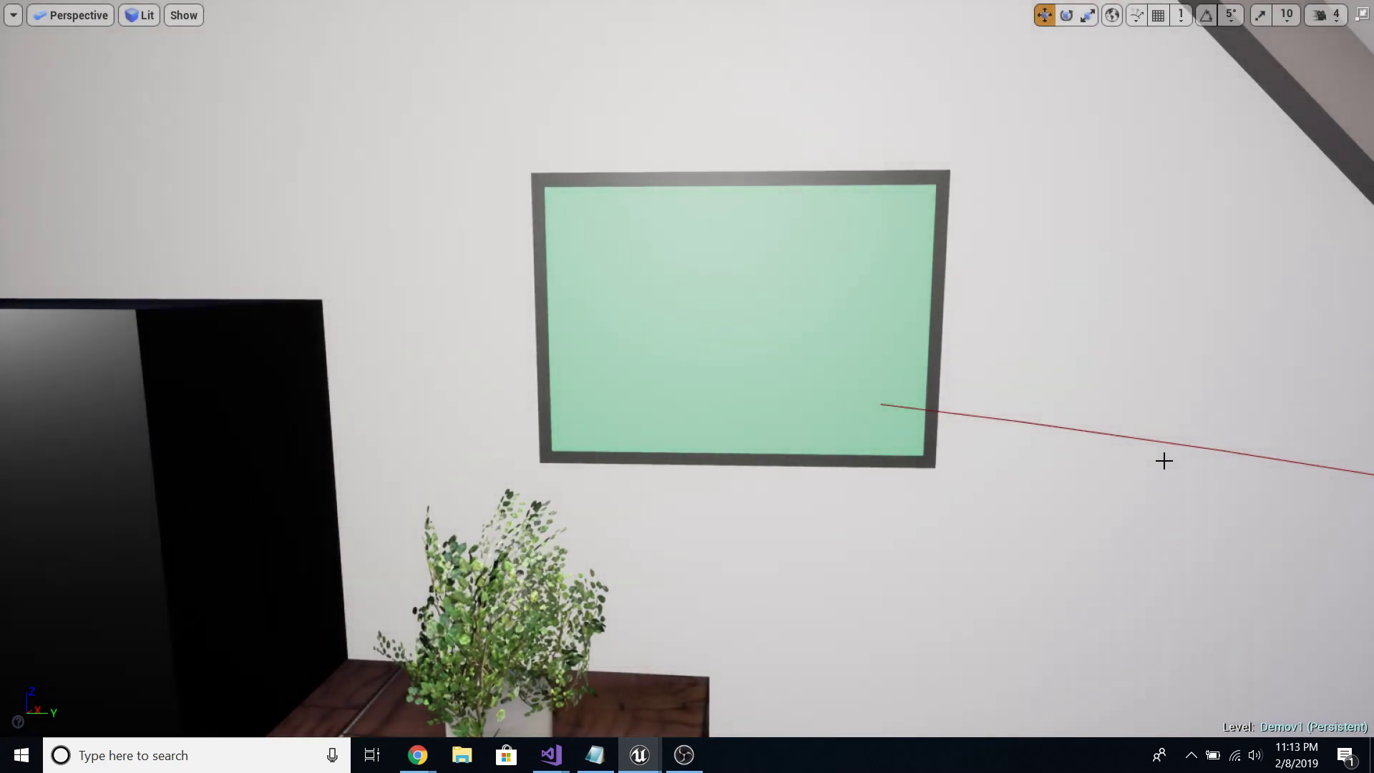
{"action": "right_click_drag", "start_coordinate": [788, 377], "coordinate": [738, 394]}
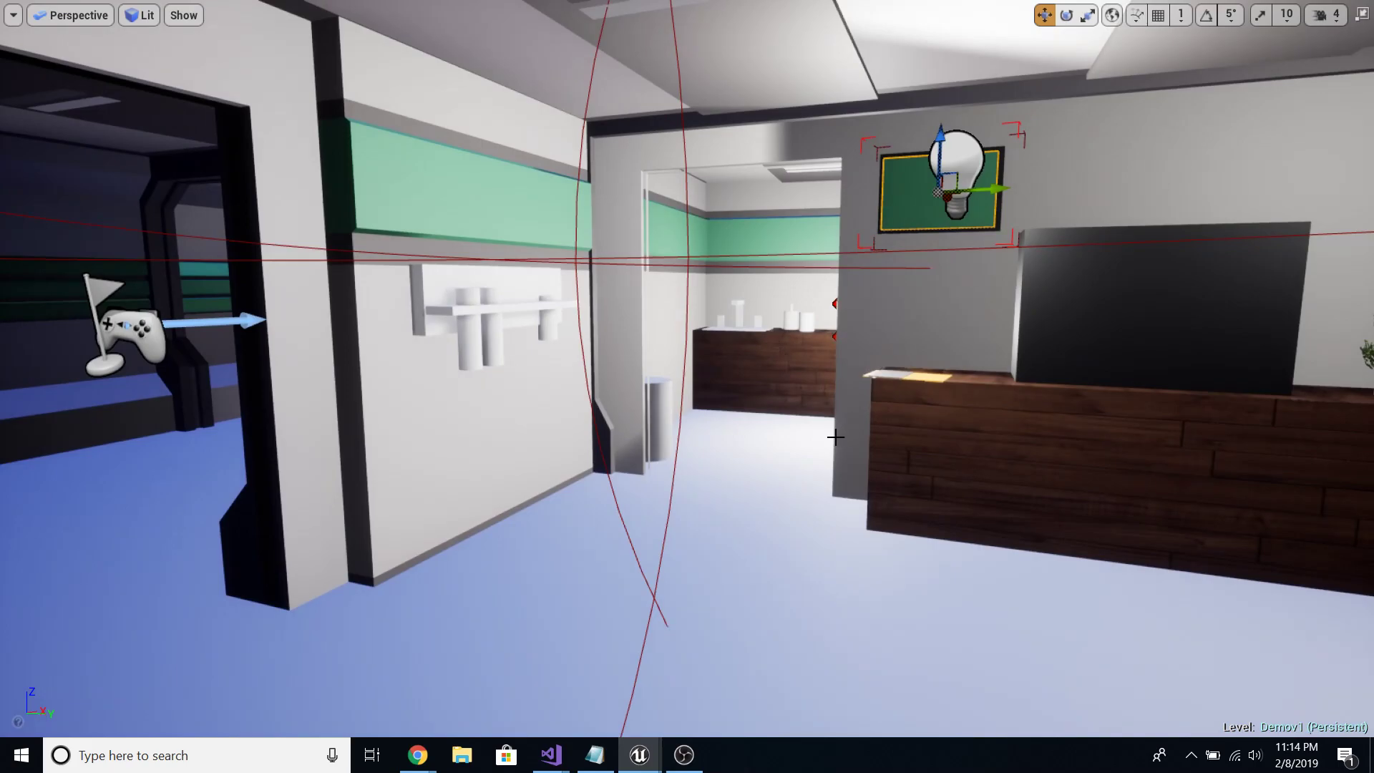
Step: Fly out to the reception desk and inspect its computer, paper tray and phone, and the whiteboard behind the orange chair
{"action": "right_click_drag", "start_coordinate": [830, 450], "coordinate": [1127, 440]}
{"action": "right_click_drag", "start_coordinate": [727, 461], "coordinate": [719, 462]}
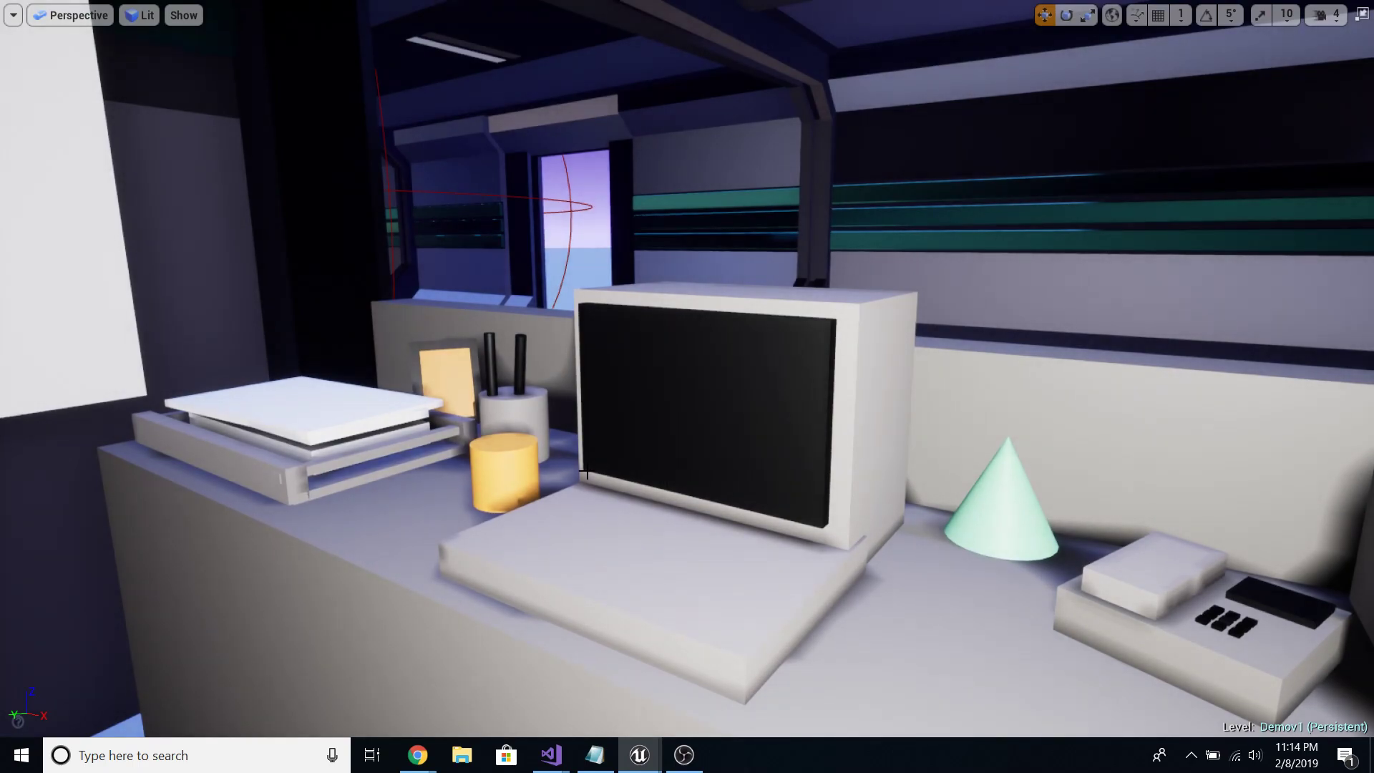
{"action": "right_click_drag", "start_coordinate": [720, 461], "coordinate": [839, 532]}
{"action": "mouse_move", "coordinate": [589, 446]}
{"action": "right_mouse_down"}
{"action": "mouse_move", "coordinate": [597, 454]}
{"action": "mouse_move", "coordinate": [583, 462]}
{"action": "mouse_move", "coordinate": [608, 443]}
{"action": "mouse_move", "coordinate": [563, 453]}
{"action": "mouse_move", "coordinate": [401, 408]}
{"action": "mouse_move", "coordinate": [323, 417]}
{"action": "mouse_move", "coordinate": [579, 451]}
{"action": "right_mouse_up"}
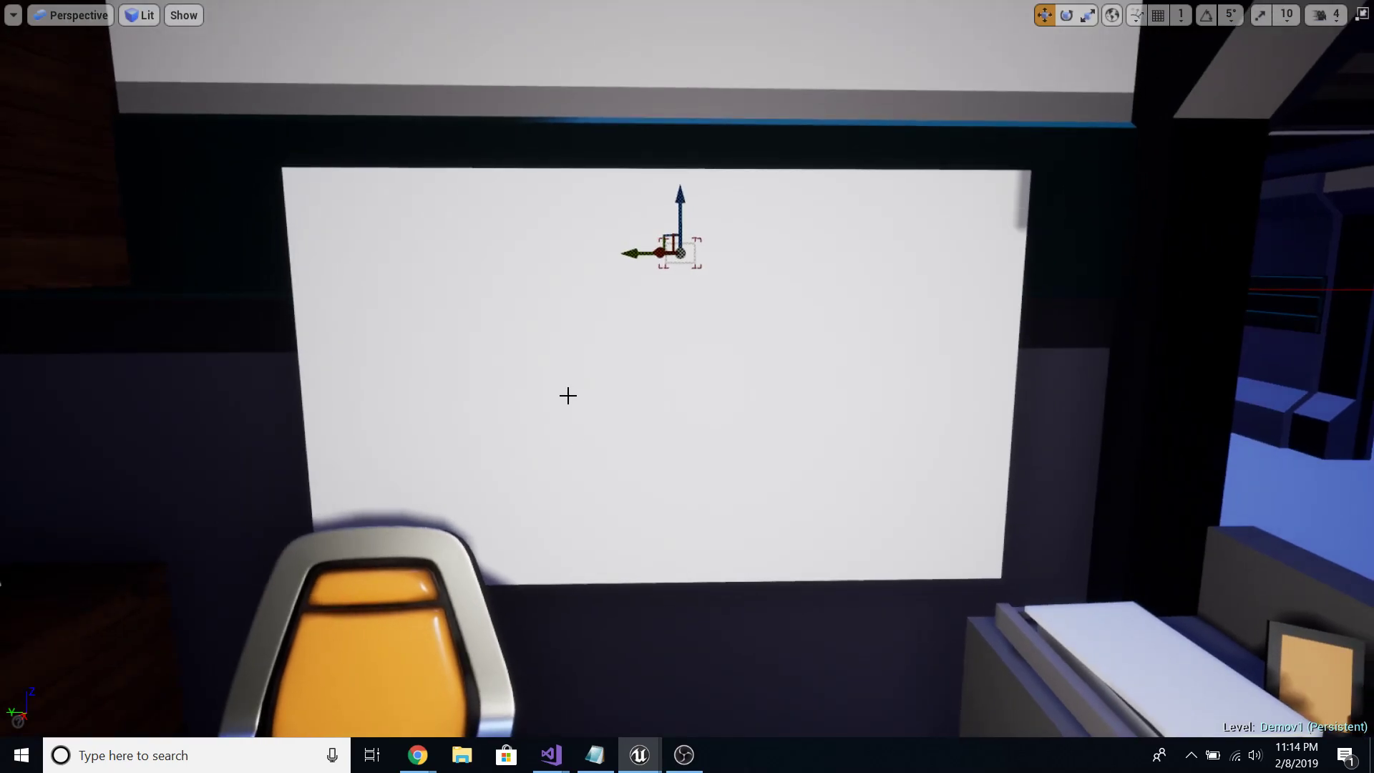
Step: Fly into the lounge and inspect the props on the wood-panelled kitchen counter, including the sink and paper towel roll
{"action": "right_click_drag", "start_coordinate": [652, 376], "coordinate": [315, 382]}
{"action": "key", "text": "w"}
{"action": "right_click_drag", "start_coordinate": [486, 386], "coordinate": [679, 373]}
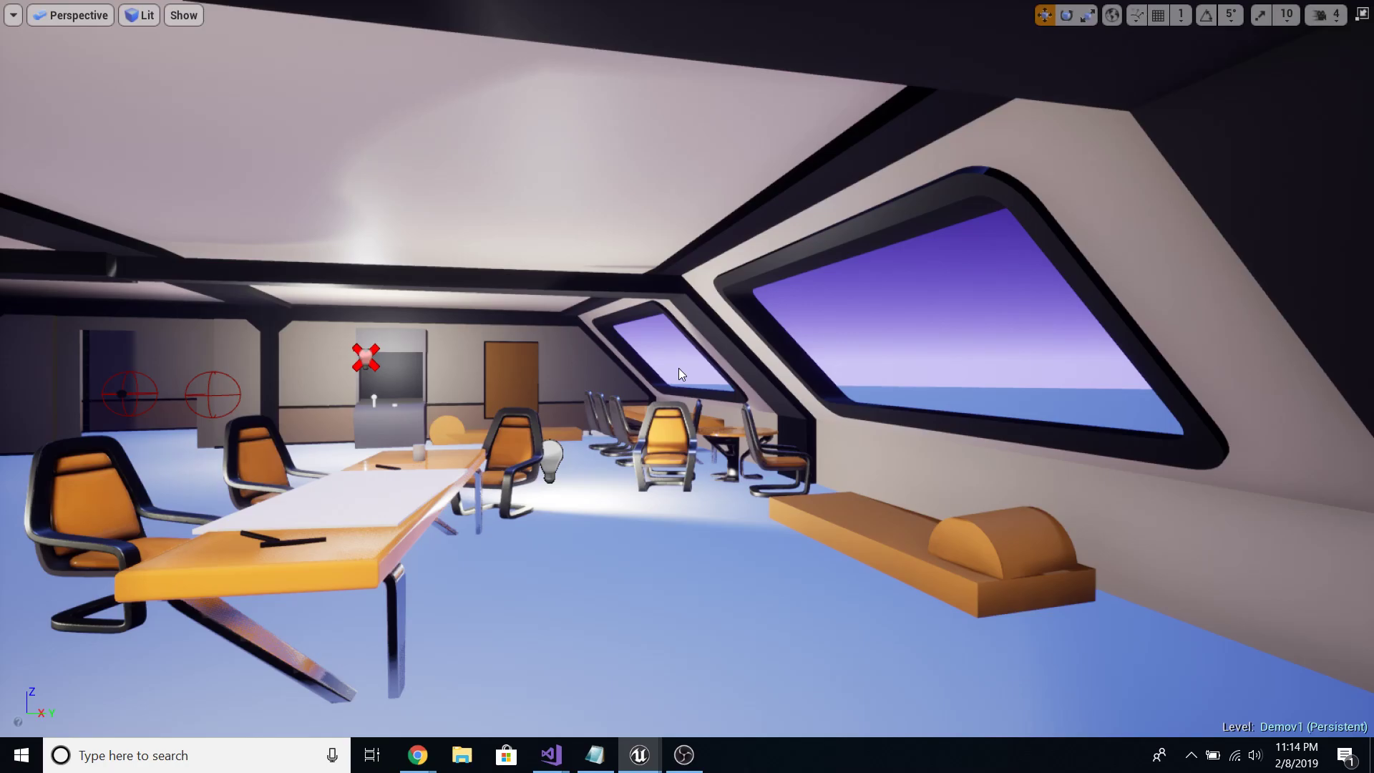
{"action": "right_click_drag", "start_coordinate": [679, 368], "coordinate": [722, 542]}
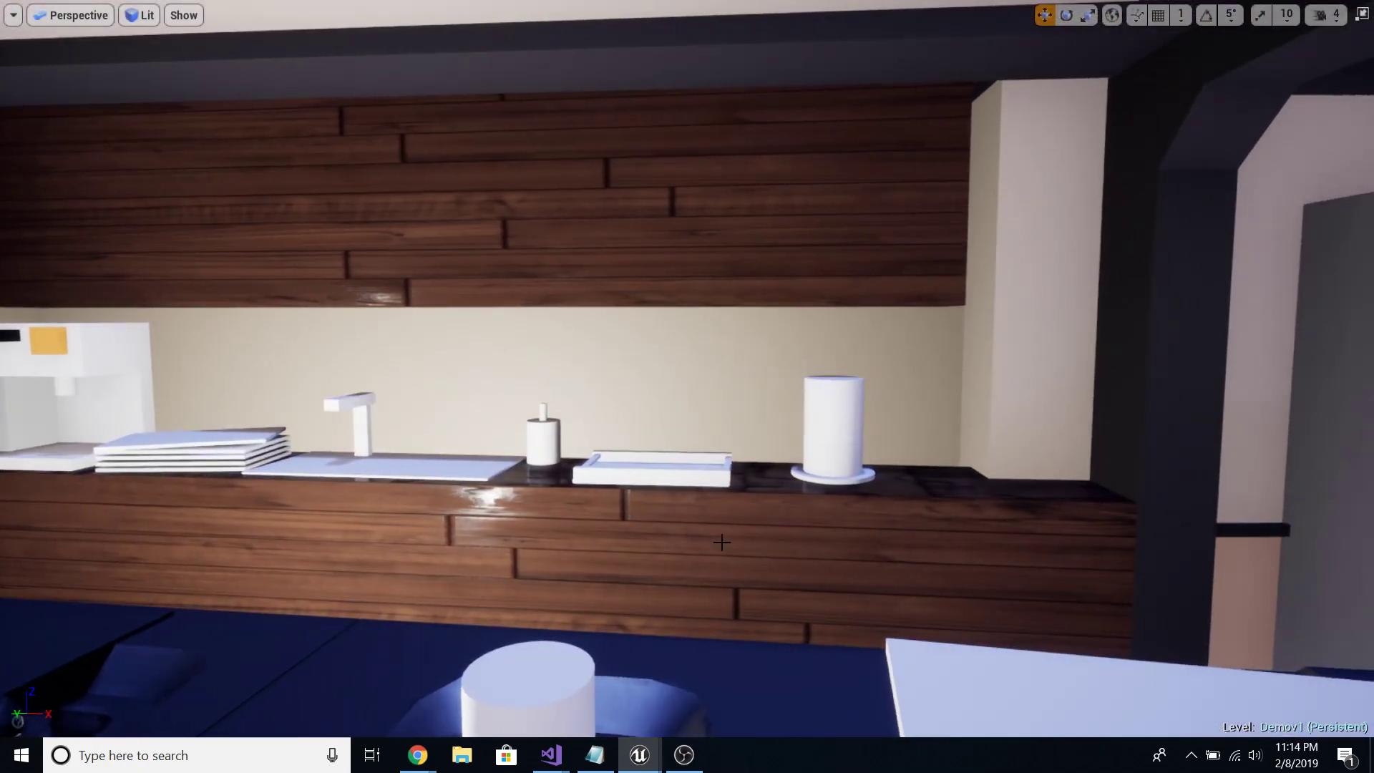
Step: Select the large white sheet on the long orange lounge table and view it with the surrounding pens and cup
{"action": "right_click_drag", "start_coordinate": [600, 555], "coordinate": [460, 566]}
{"action": "right_click_drag", "start_coordinate": [371, 553], "coordinate": [422, 528]}
{"action": "right_click_drag", "start_coordinate": [662, 529], "coordinate": [662, 524]}
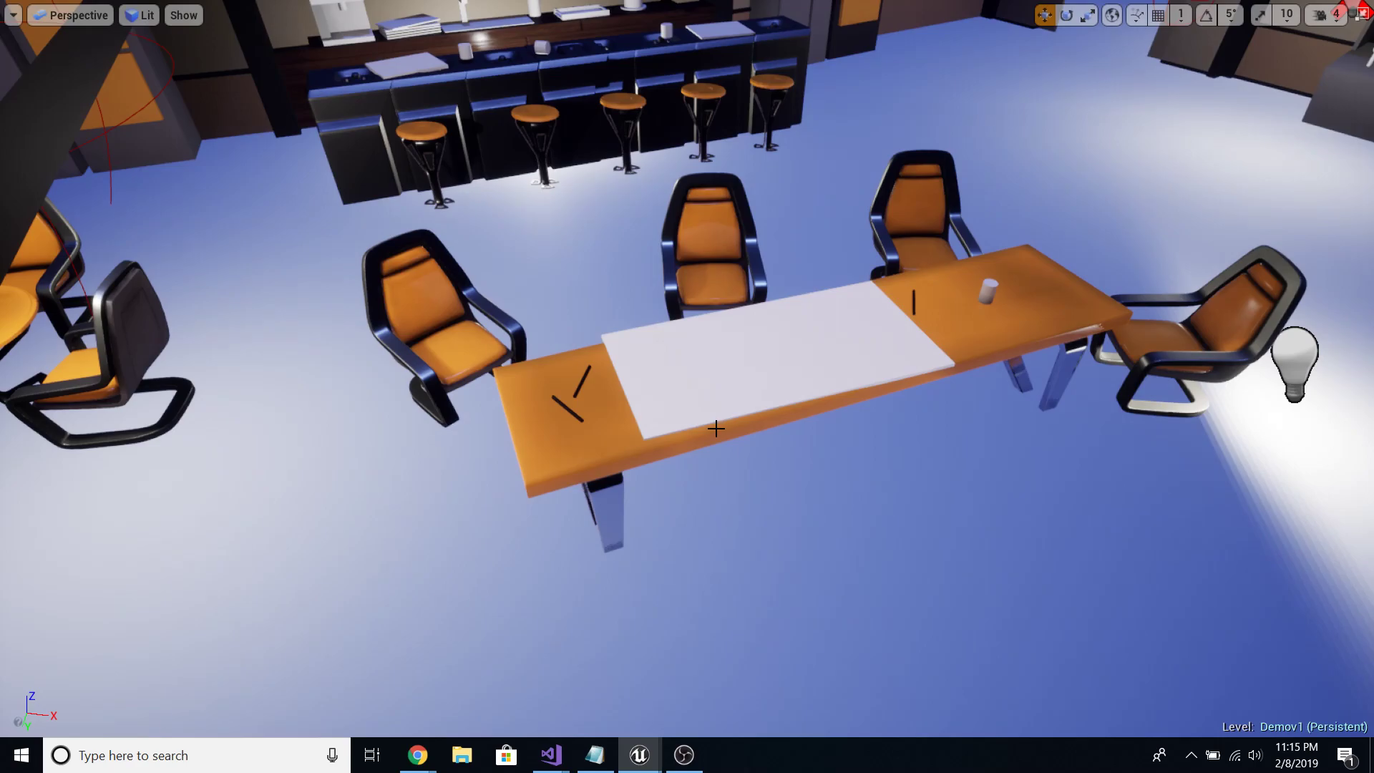
{"action": "left_click", "coordinate": [764, 365]}
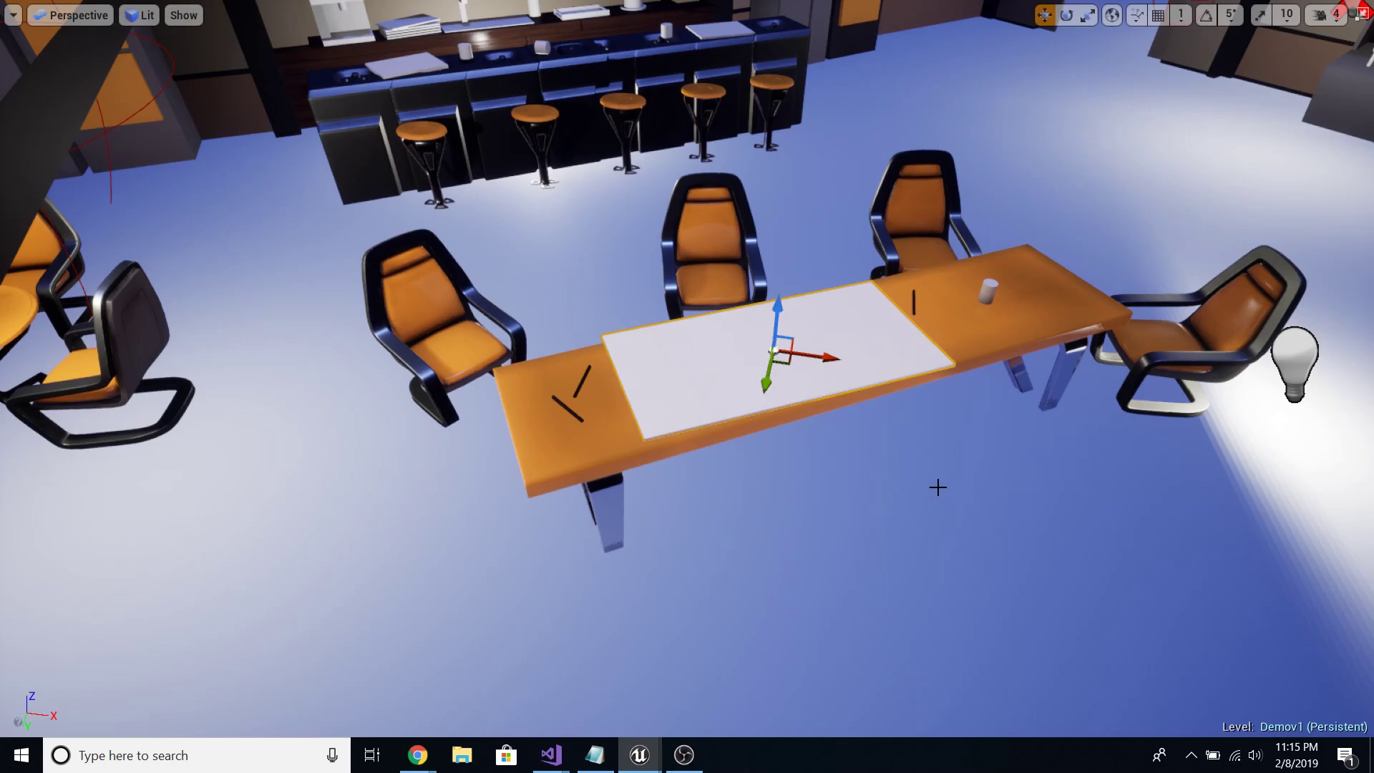
{"action": "scroll", "coordinate": [572, 473], "scroll_direction": "up", "scroll_amount": 5}
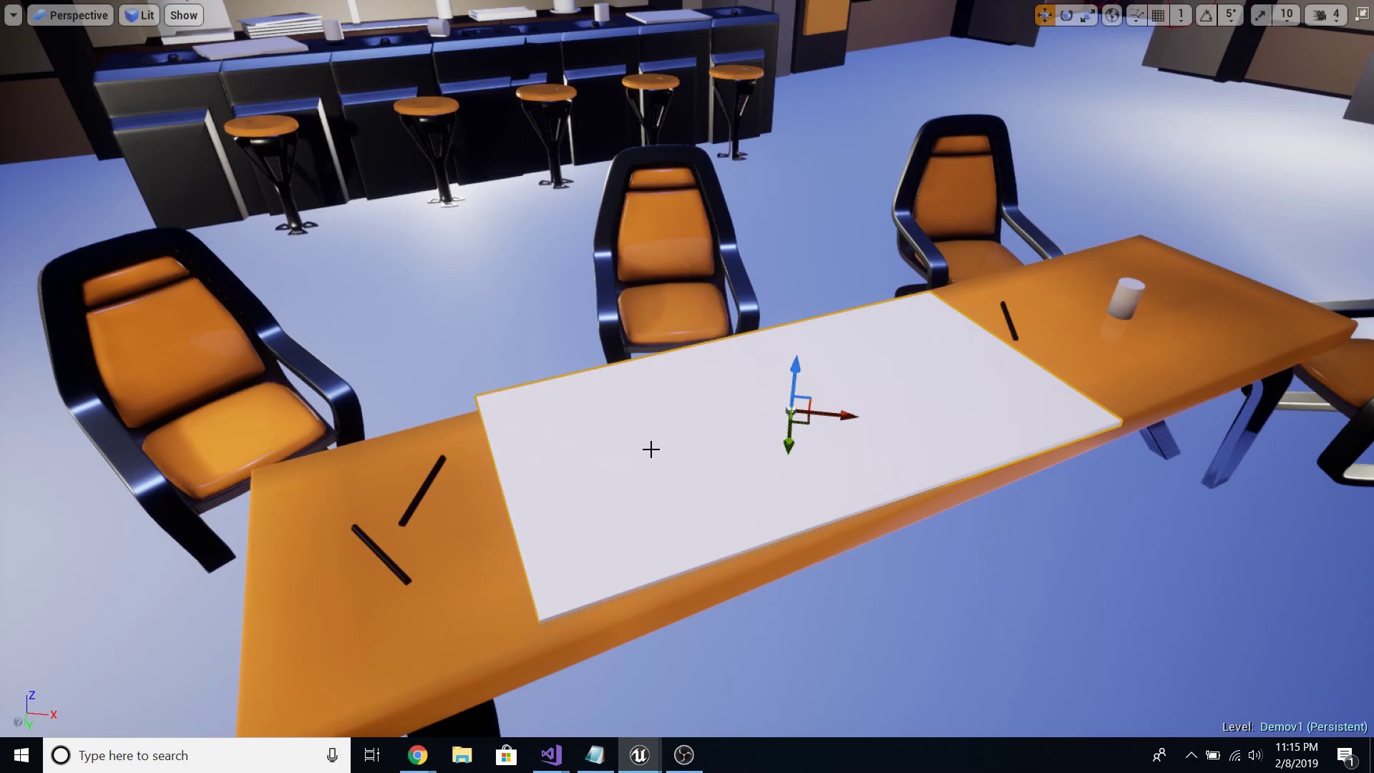
Step: Inspect the orange bench and the framed orange wall panel beside the arcade cabinet, and return to the lounge overview
{"action": "right_click_drag", "start_coordinate": [1059, 363], "coordinate": [1038, 401]}
{"action": "right_click_drag", "start_coordinate": [1217, 337], "coordinate": [1065, 420]}
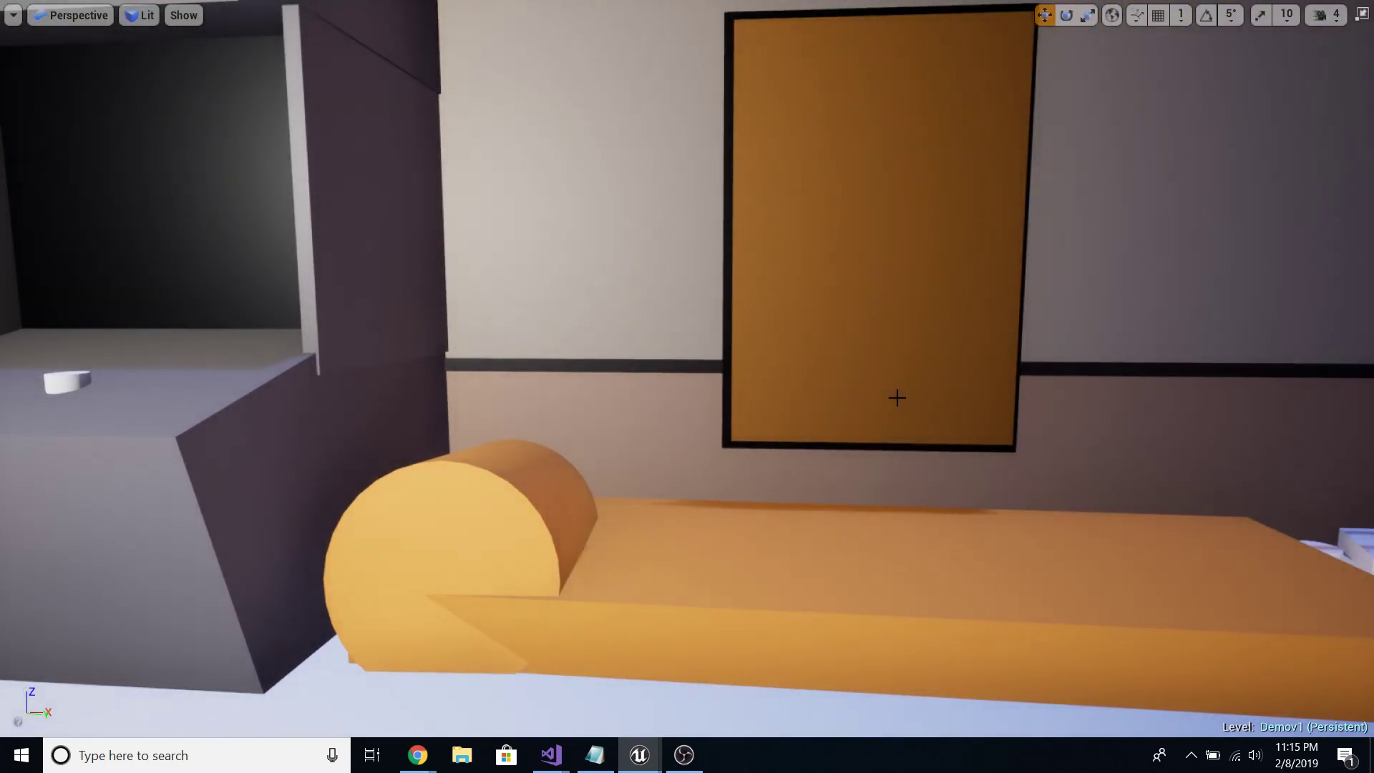
{"action": "right_click_drag", "start_coordinate": [1174, 420], "coordinate": [1373, 438]}
{"action": "right_click_drag", "start_coordinate": [687, 386], "coordinate": [780, 429]}
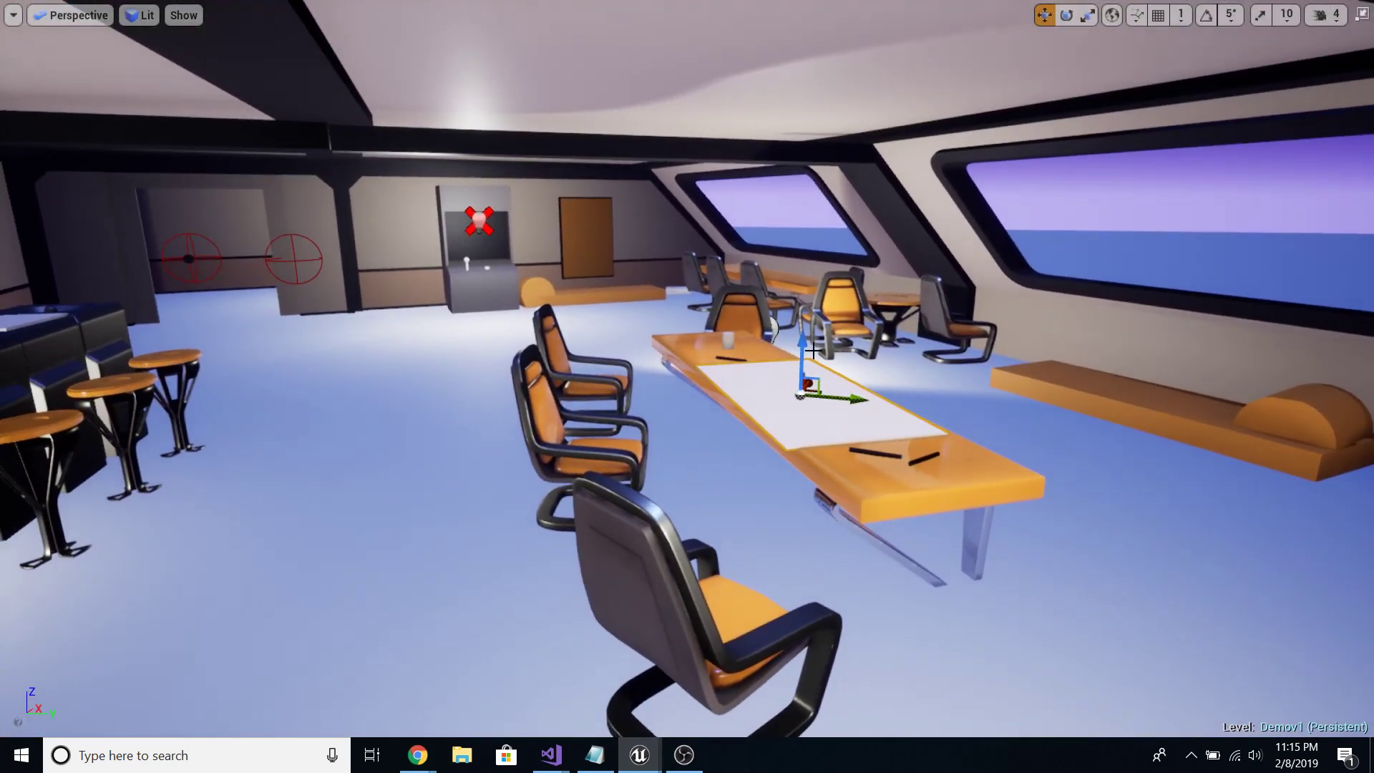
Step: Fly across the lounge to the grey arcade cabinet and view its joystick and button
{"action": "right_click_drag", "start_coordinate": [396, 466], "coordinate": [65, 459]}
{"action": "key", "text": "w"}
{"action": "key", "text": "d"}
{"action": "key", "text": "d"}
{"action": "key", "text": "w"}
{"action": "key", "text": "w"}
{"action": "key", "text": "d"}
{"action": "key", "text": "w"}
{"action": "key", "text": "w"}
{"action": "key", "text": "w"}
{"action": "key", "text": "w"}
{"action": "key", "text": "w"}
{"action": "key", "text": "d"}
{"action": "key", "text": "a"}
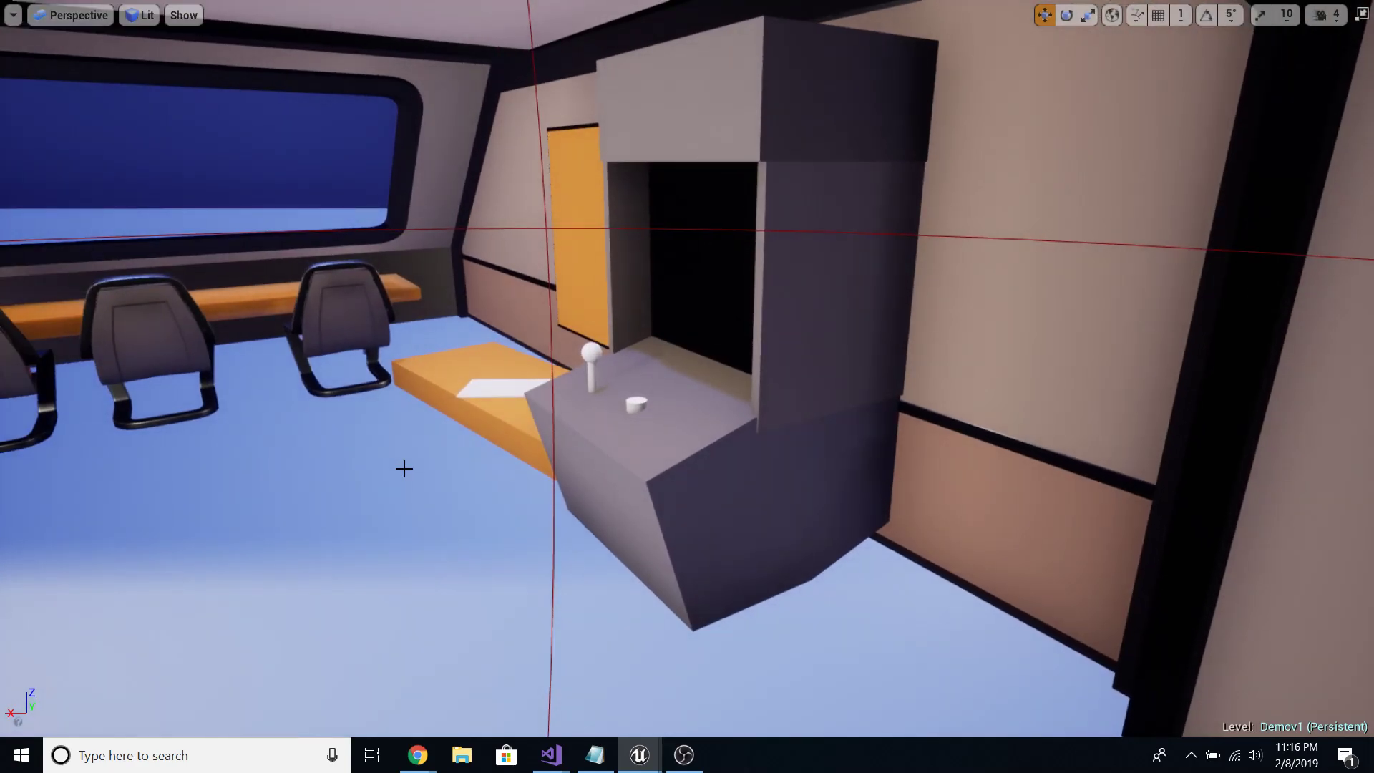
Step: Inspect the arcade cabinet's black screen up close from the front
{"action": "right_click_drag", "start_coordinate": [687, 387], "coordinate": [852, 379]}
{"action": "right_click_drag", "start_coordinate": [723, 336], "coordinate": [733, 345]}
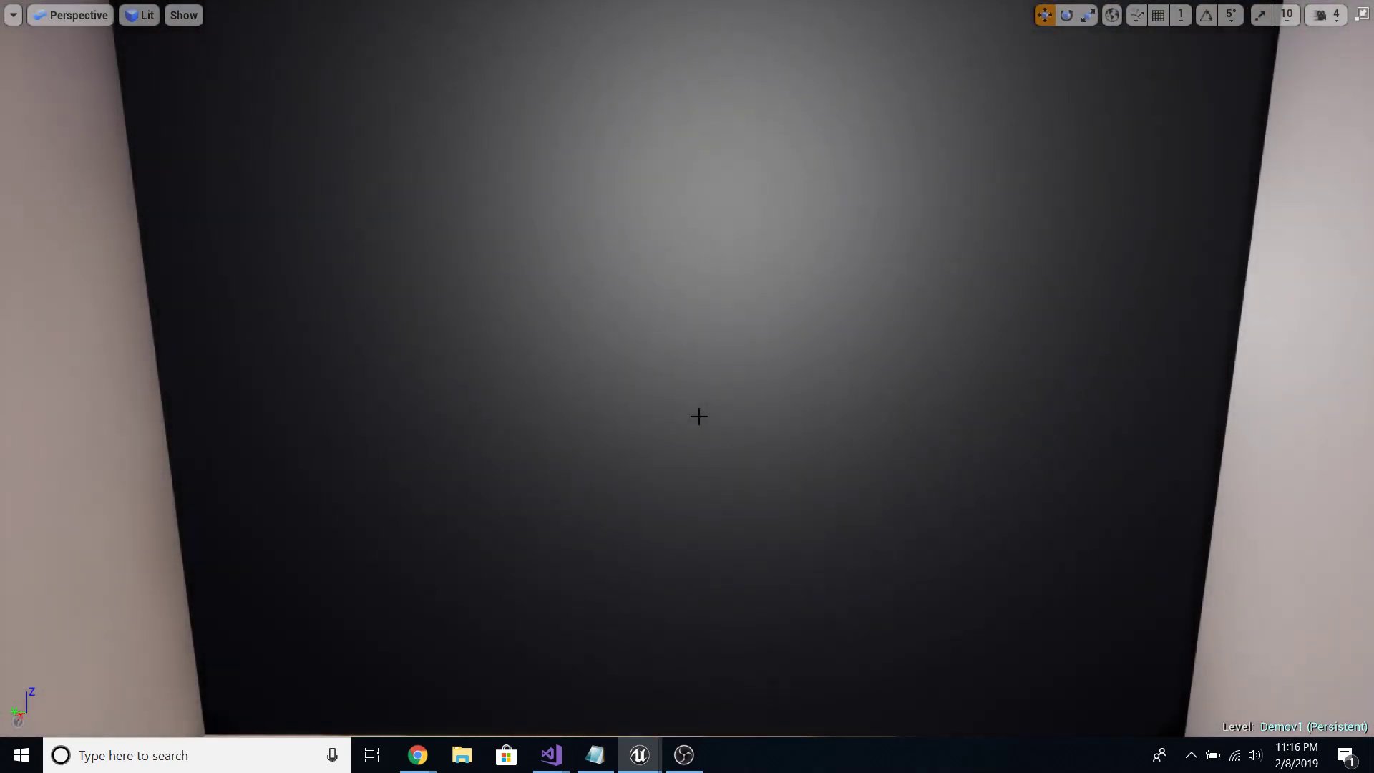
{"action": "right_click_drag", "start_coordinate": [699, 417], "coordinate": [700, 416]}
{"action": "key", "text": "s"}
{"action": "key", "text": "w"}
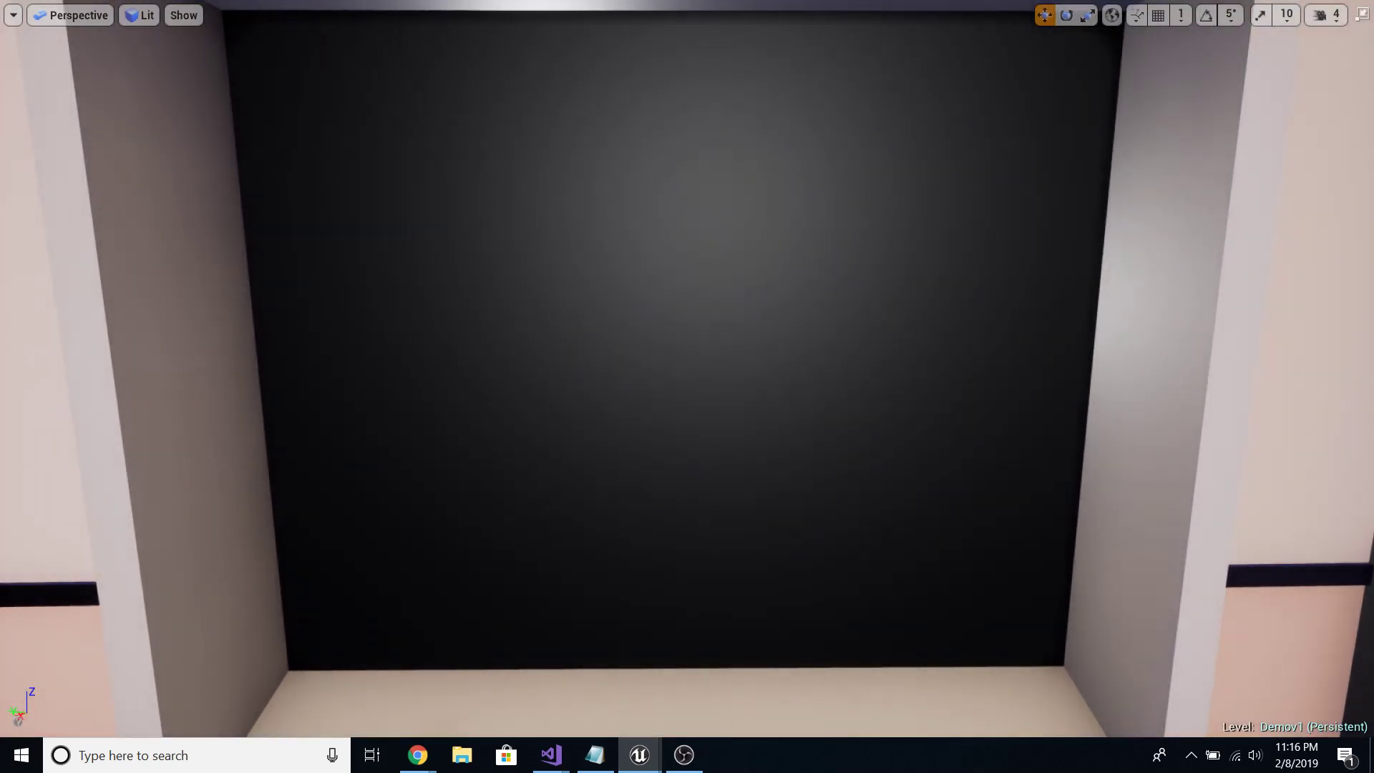
{"action": "key", "text": "s"}
{"action": "key", "text": "w"}
{"action": "key", "text": "s"}
Step: Leave the arcade cabinet and fly out of the lounge to the corridor junction under the hexagonal ceiling fixture
{"action": "right_click_drag", "start_coordinate": [700, 417], "coordinate": [343, 393]}
{"action": "key", "text": "w"}
{"action": "key", "text": "w"}
{"action": "key", "text": "w"}
{"action": "key", "text": "w"}
{"action": "key", "text": "w"}
{"action": "right_click_drag", "start_coordinate": [752, 387], "coordinate": [716, 390]}
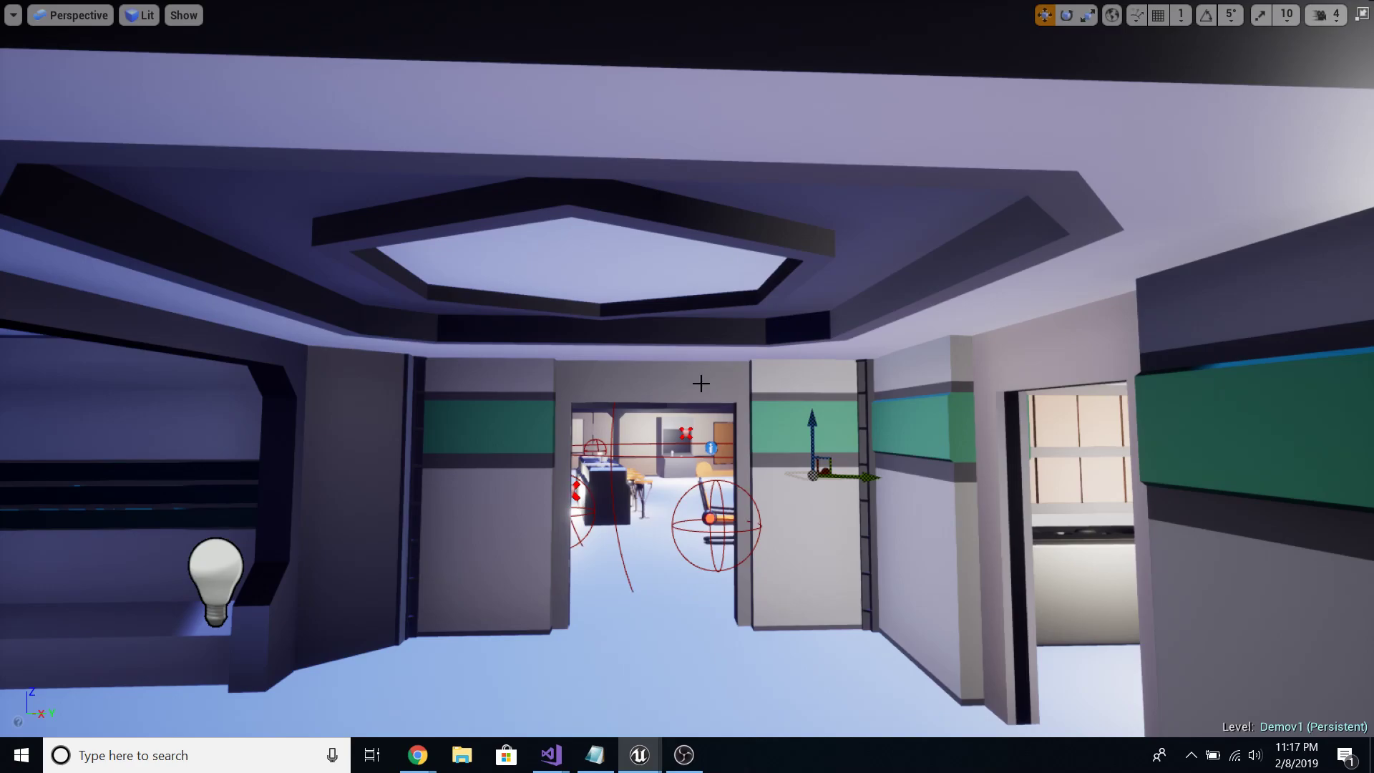
Step: Fly back into the med bay and look over the bed with its overhead lamp, the medical cart and the wooden desk
{"action": "right_click_drag", "start_coordinate": [687, 387], "coordinate": [669, 409]}
{"action": "key", "text": "w"}
{"action": "key", "text": "w"}
{"action": "key", "text": "w"}
{"action": "key", "text": "w"}
{"action": "key", "text": "s"}
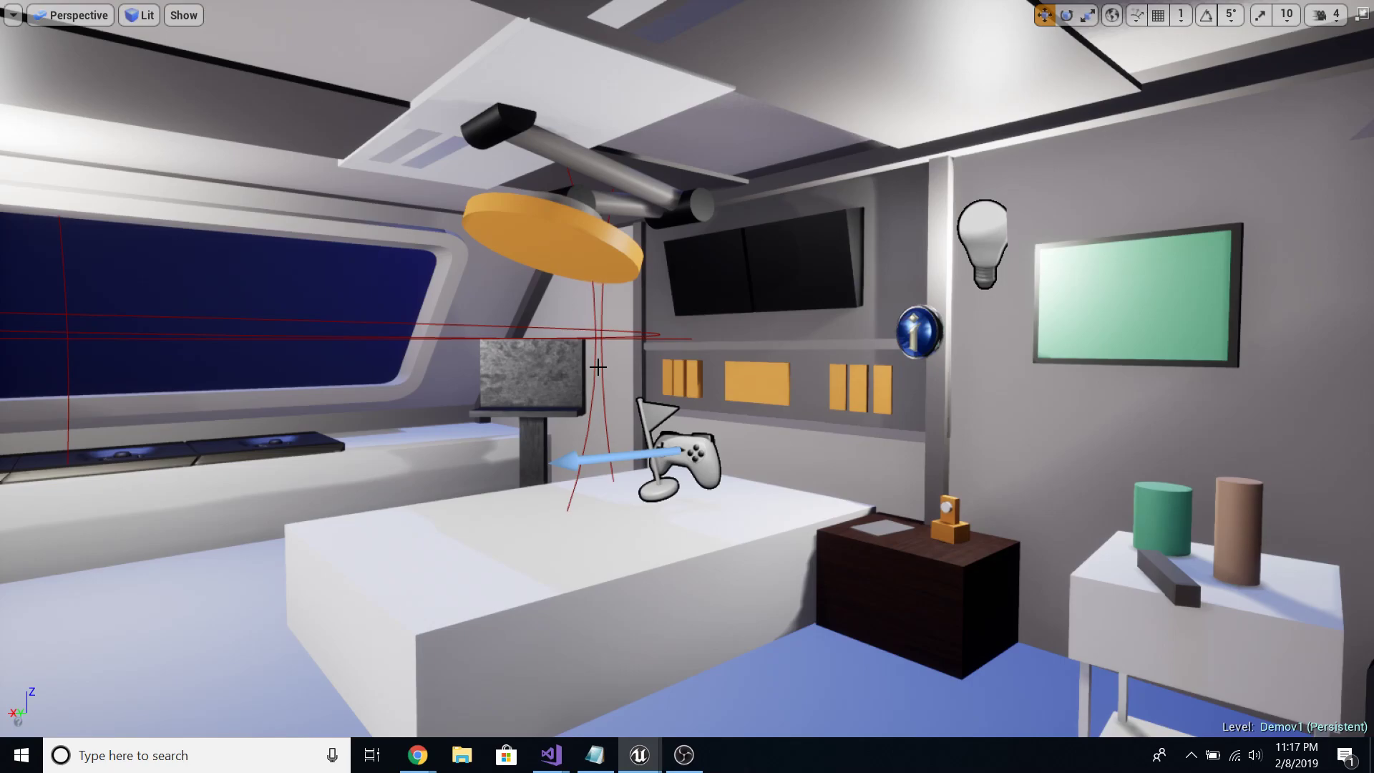
{"action": "mouse_move", "coordinate": [409, 479]}
{"action": "right_mouse_down"}
{"action": "mouse_move", "coordinate": [157, 478]}
{"action": "mouse_move", "coordinate": [129, 454]}
{"action": "mouse_move", "coordinate": [182, 479]}
{"action": "mouse_move", "coordinate": [391, 476]}
{"action": "right_mouse_up"}
{"action": "key", "text": "s"}
{"action": "key", "text": "w"}
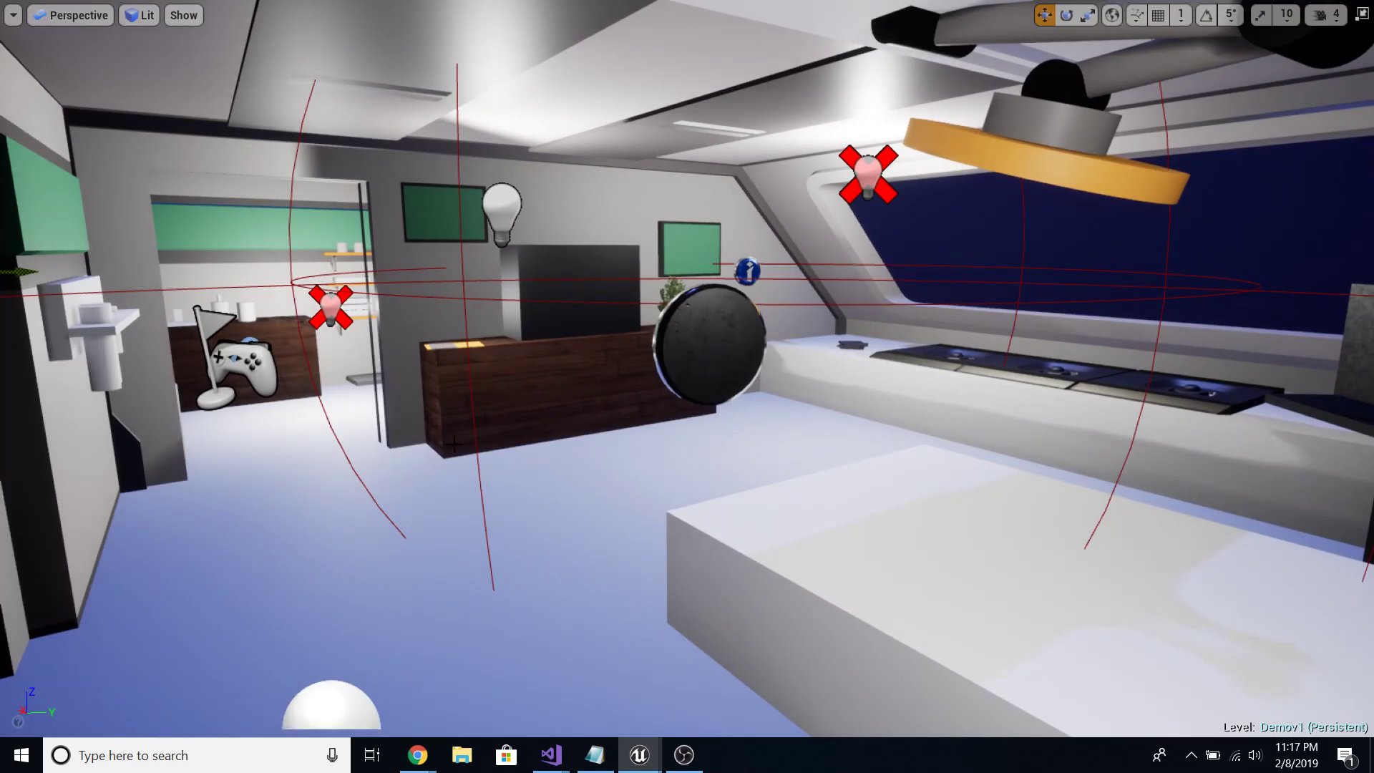
Step: Circle the med bay to face the stand-mounted monitor, the dual black screens and the orange wall panels behind the bed
{"action": "right_click_drag", "start_coordinate": [502, 482], "coordinate": [551, 501]}
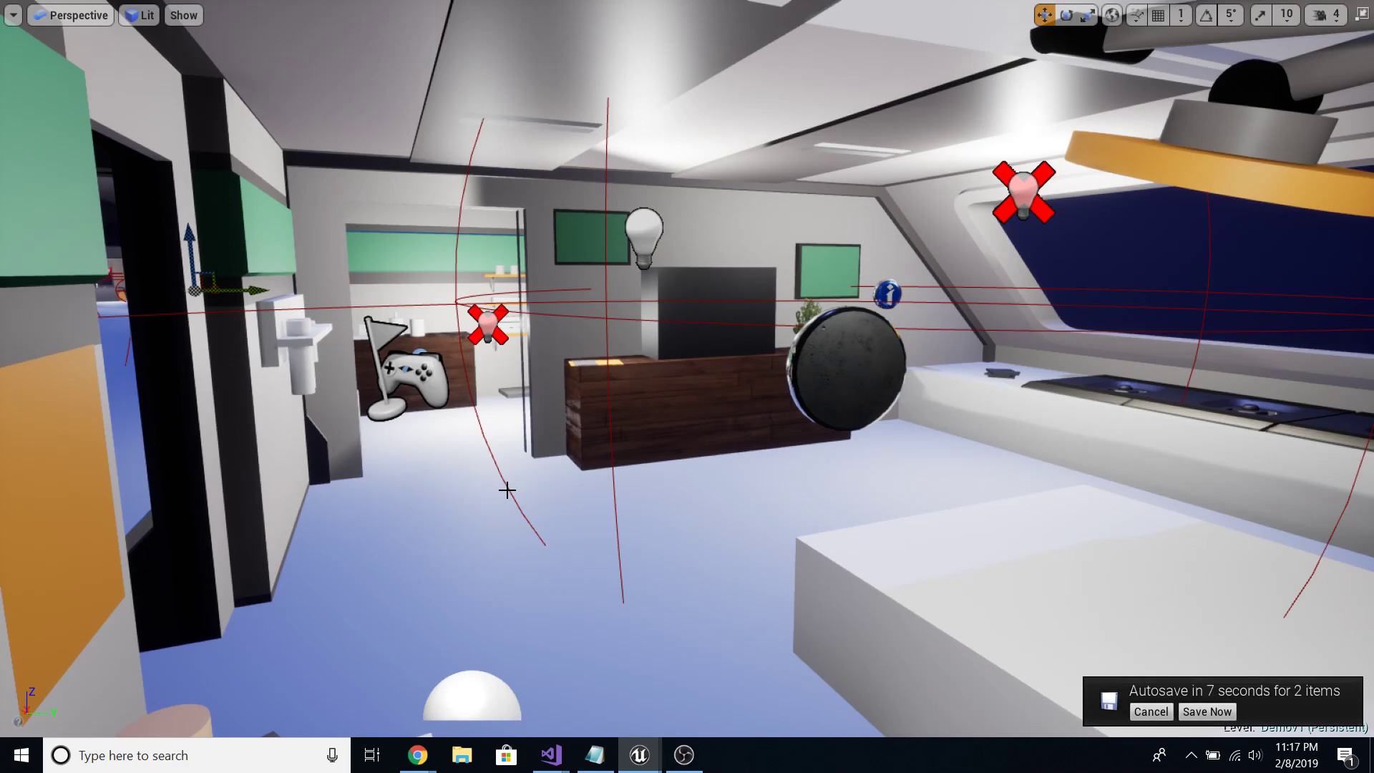
{"action": "right_click_drag", "start_coordinate": [856, 464], "coordinate": [669, 440]}
{"action": "key", "text": "d"}
{"action": "key", "text": "w"}
{"action": "key", "text": "w"}
{"action": "key", "text": "d"}
{"action": "key", "text": "w"}
{"action": "key", "text": "s"}
{"action": "key", "text": "a"}
{"action": "right_click_drag", "start_coordinate": [748, 462], "coordinate": [738, 429]}
{"action": "key", "text": "s"}
{"action": "key", "text": "w"}
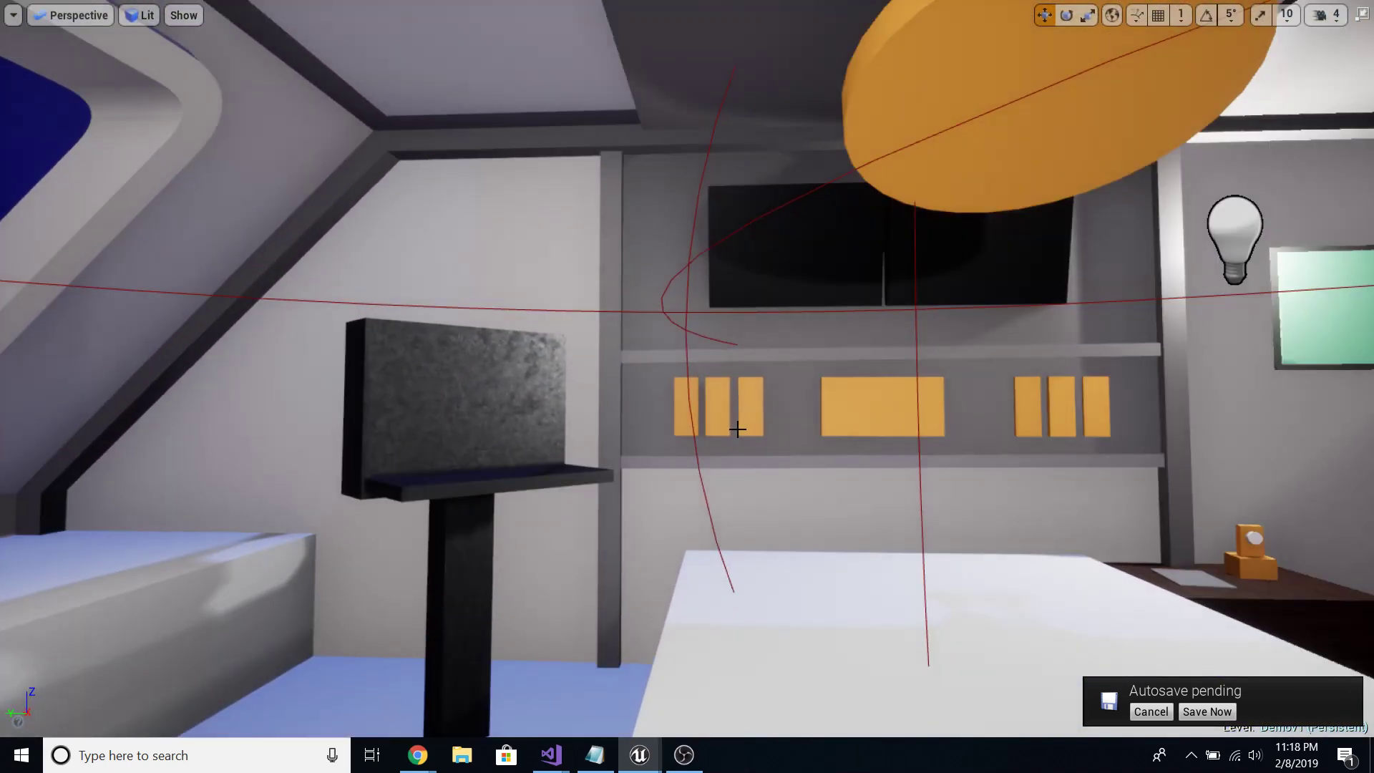
Step: Fly into the corridor to view the reception area and hallway, and return to the med bay facing its doorway
{"action": "right_click_drag", "start_coordinate": [659, 519], "coordinate": [1345, 523]}
{"action": "key", "text": "w"}
{"action": "key", "text": "w"}
{"action": "key", "text": "a"}
{"action": "right_click_drag", "start_coordinate": [660, 518], "coordinate": [615, 512]}
{"action": "right_click_drag", "start_coordinate": [873, 512], "coordinate": [661, 519]}
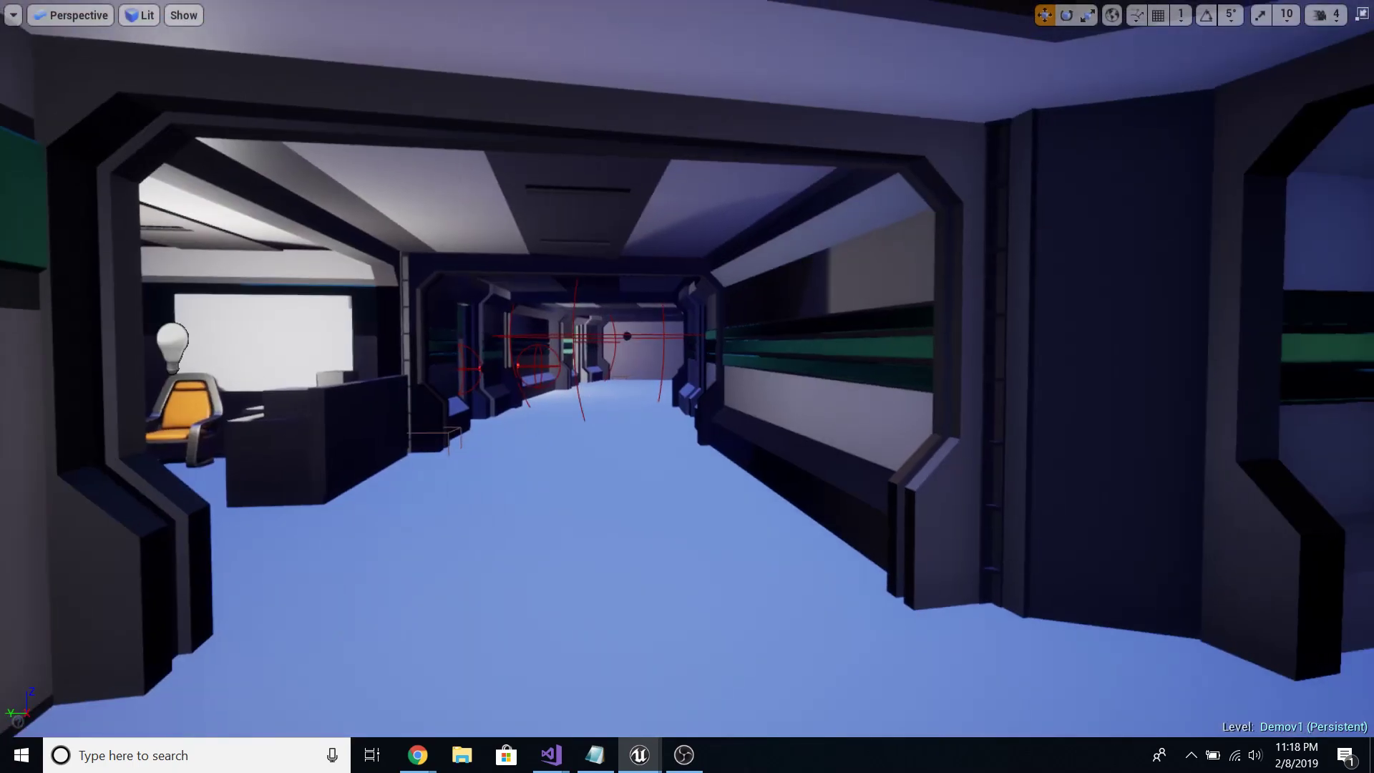
{"action": "right_click_drag", "start_coordinate": [661, 519], "coordinate": [68, 528]}
{"action": "mouse_move", "coordinate": [745, 623]}
{"action": "right_mouse_down"}
{"action": "mouse_move", "coordinate": [720, 644]}
{"action": "mouse_move", "coordinate": [736, 645]}
{"action": "mouse_move", "coordinate": [744, 623]}
{"action": "right_mouse_up"}
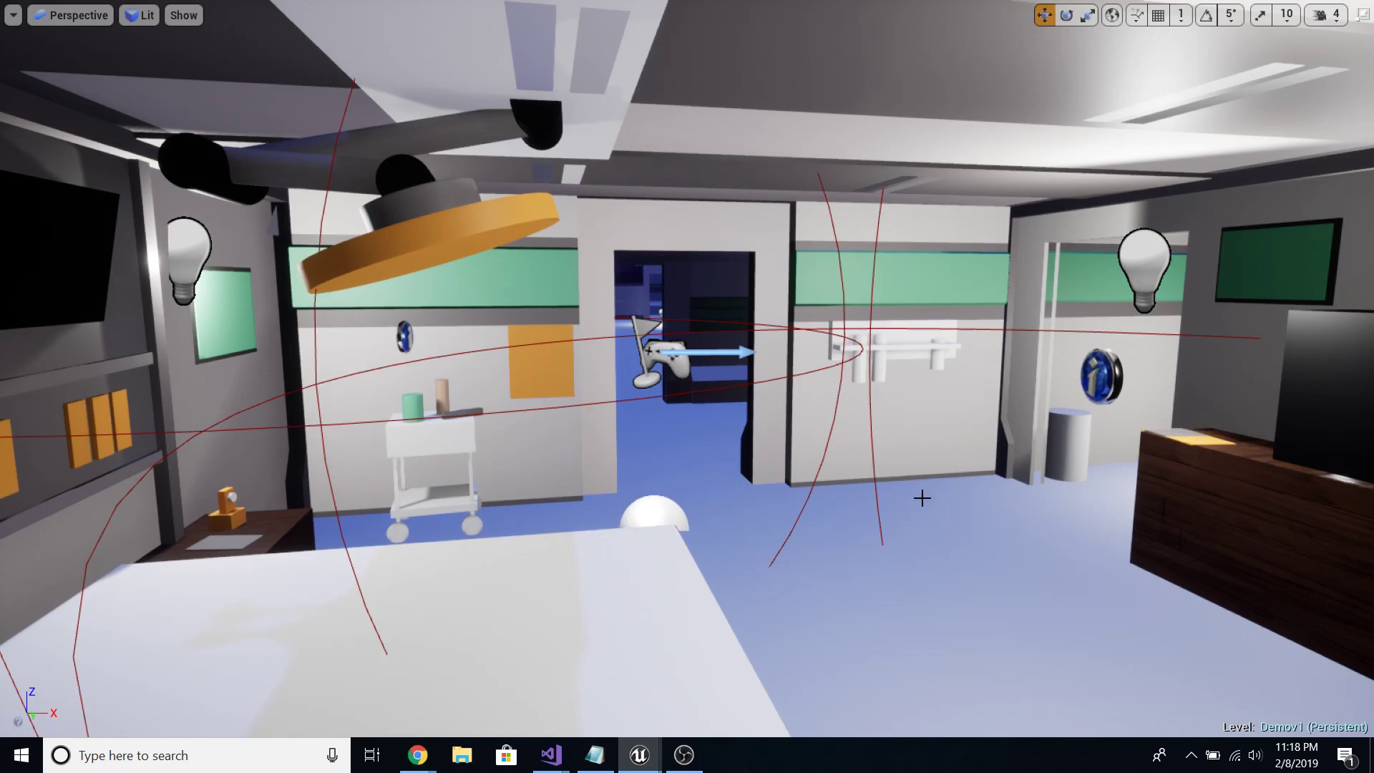
Step: Revisit the lounge to view its bar, tables and lockers, and fly back to the med bay bed
{"action": "right_click_drag", "start_coordinate": [651, 351], "coordinate": [940, 505]}
{"action": "key", "text": "w"}
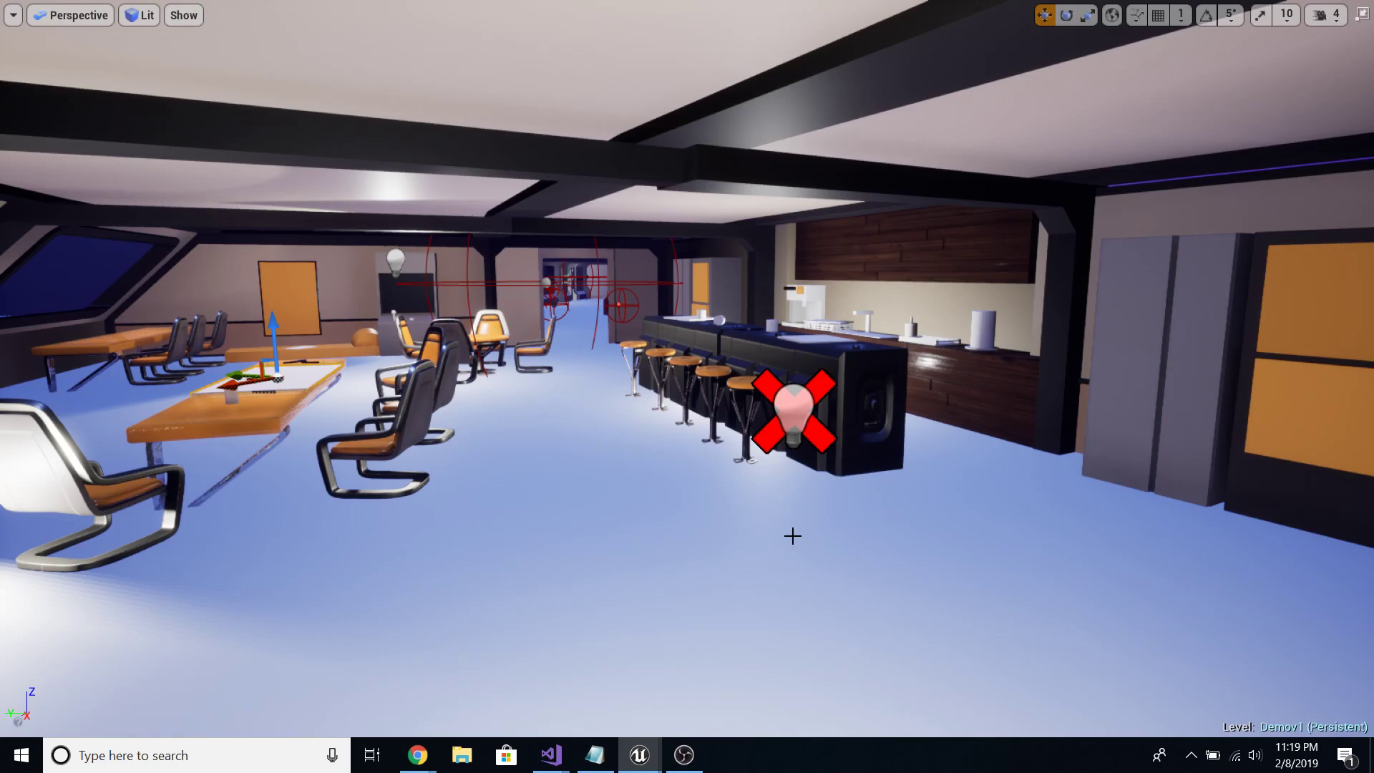
{"action": "right_click_drag", "start_coordinate": [649, 404], "coordinate": [250, 461]}
{"action": "right_click_drag", "start_coordinate": [687, 386], "coordinate": [1227, 387]}
{"action": "key", "text": "w"}
{"action": "right_click_drag", "start_coordinate": [845, 415], "coordinate": [566, 403]}
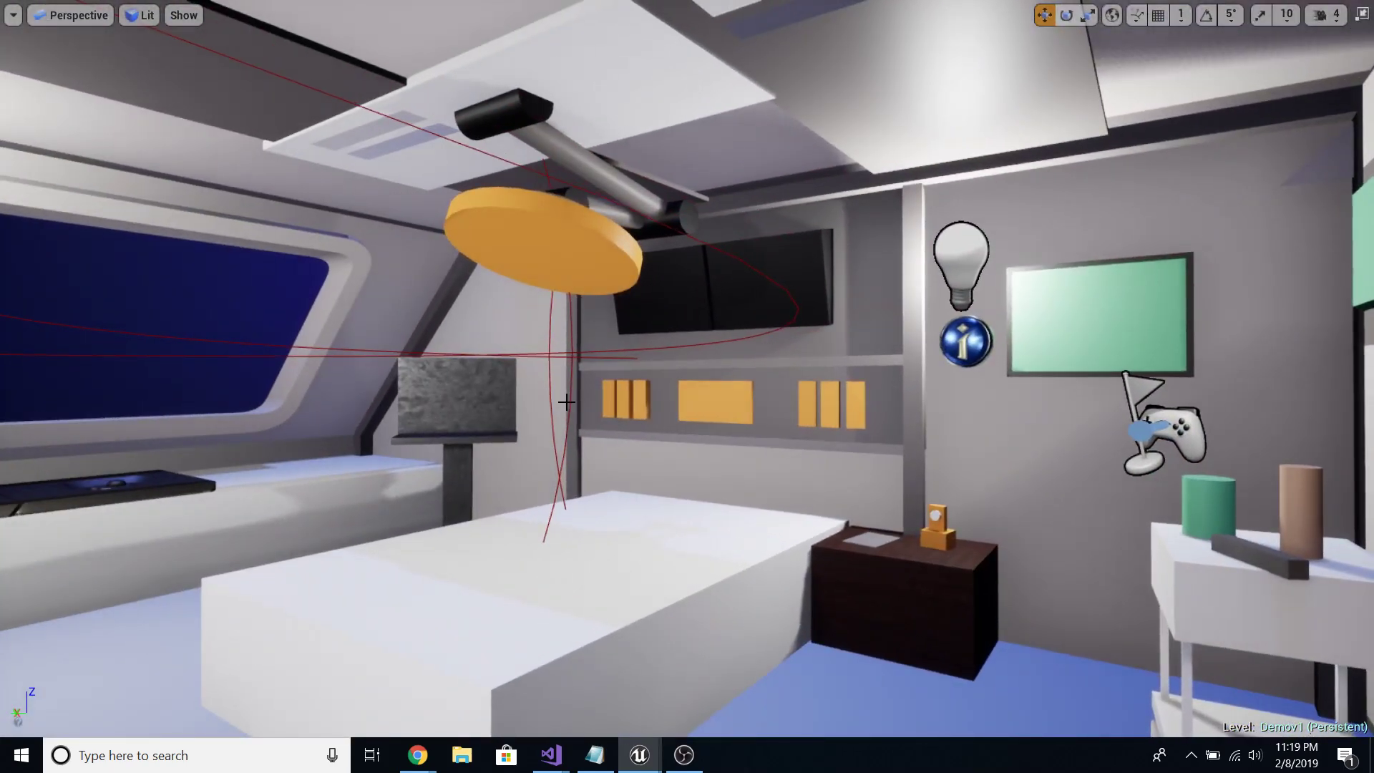